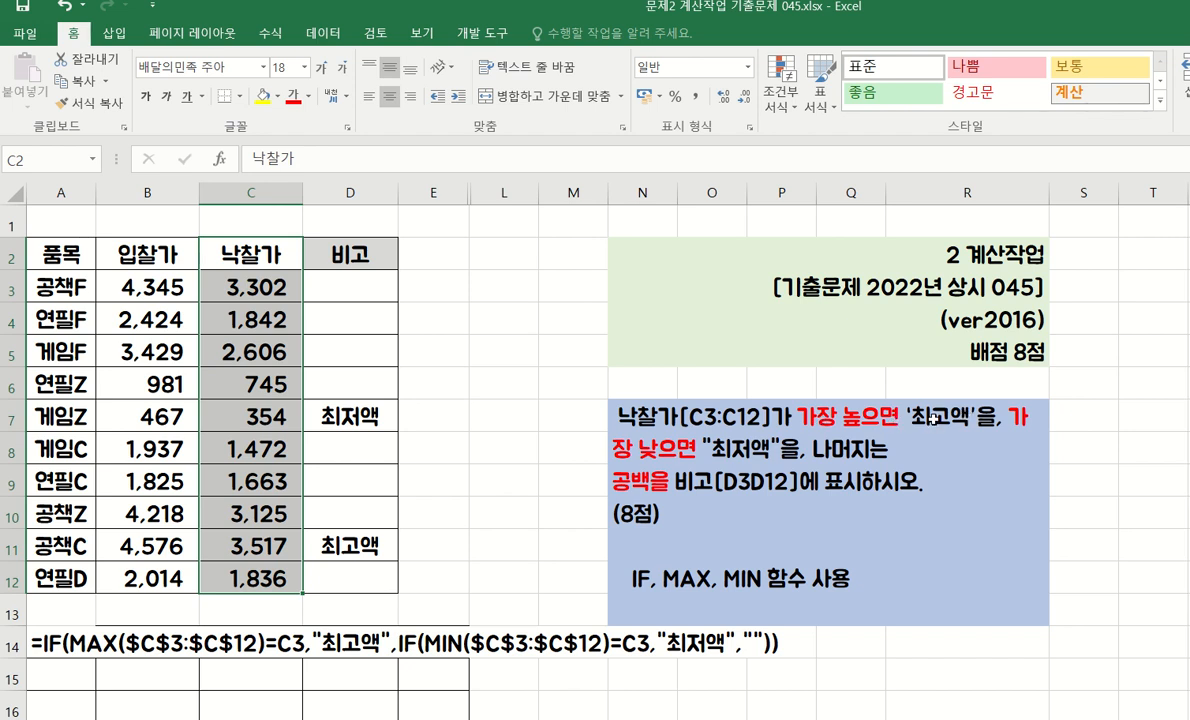
Clear the existing results from the 비고 column, cells D3:D12
click(163, 290)
drag(340, 285, 358, 573)
key(Delete)
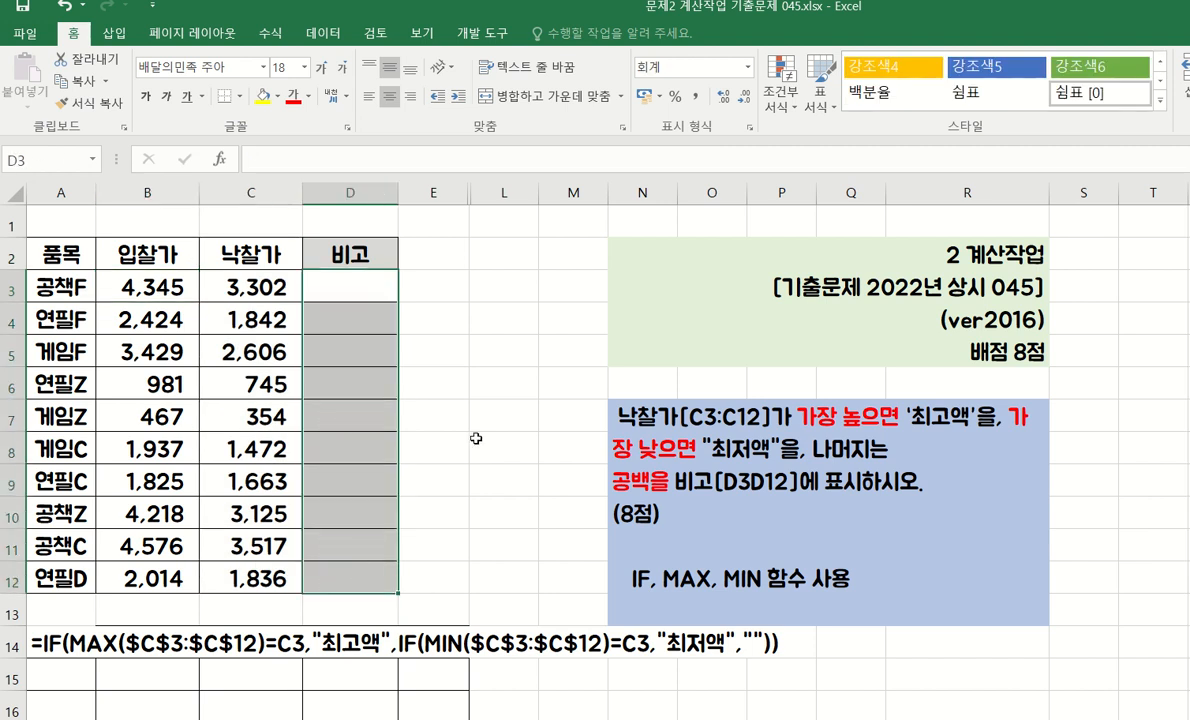
click(497, 412)
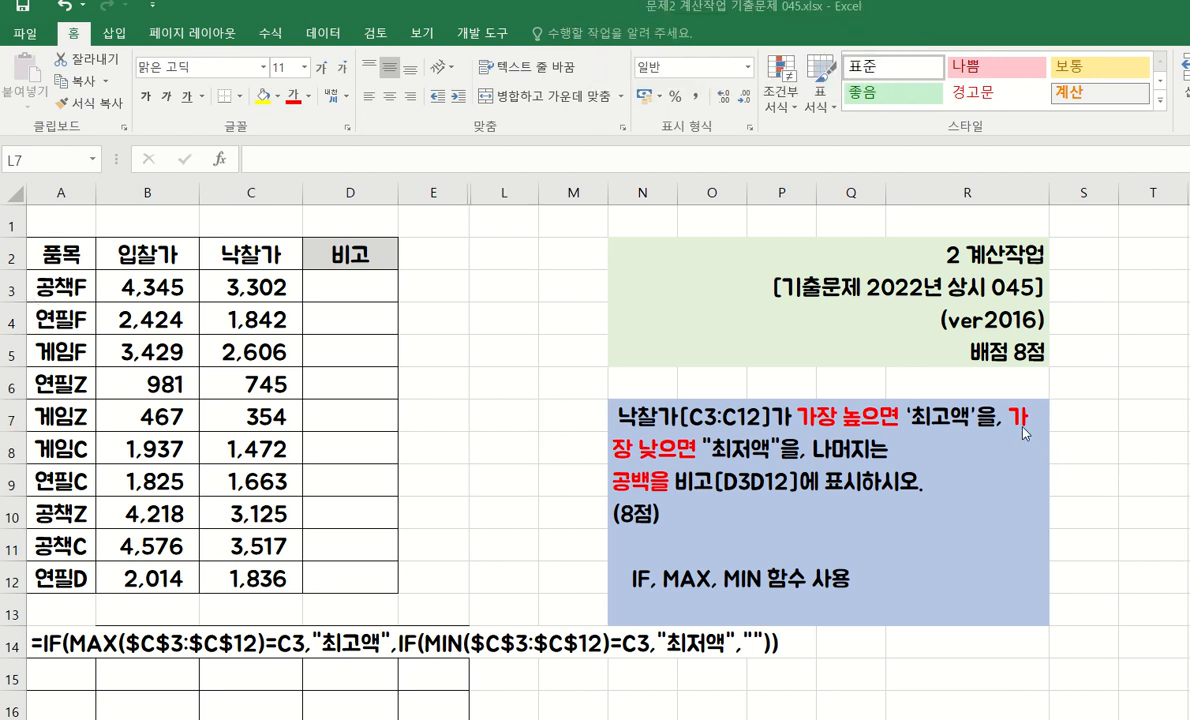
Review the task text's conditions for 최고액, 최저액 and blank remarks alongside the 낙찰가 values in C3:C12
click(1000, 430)
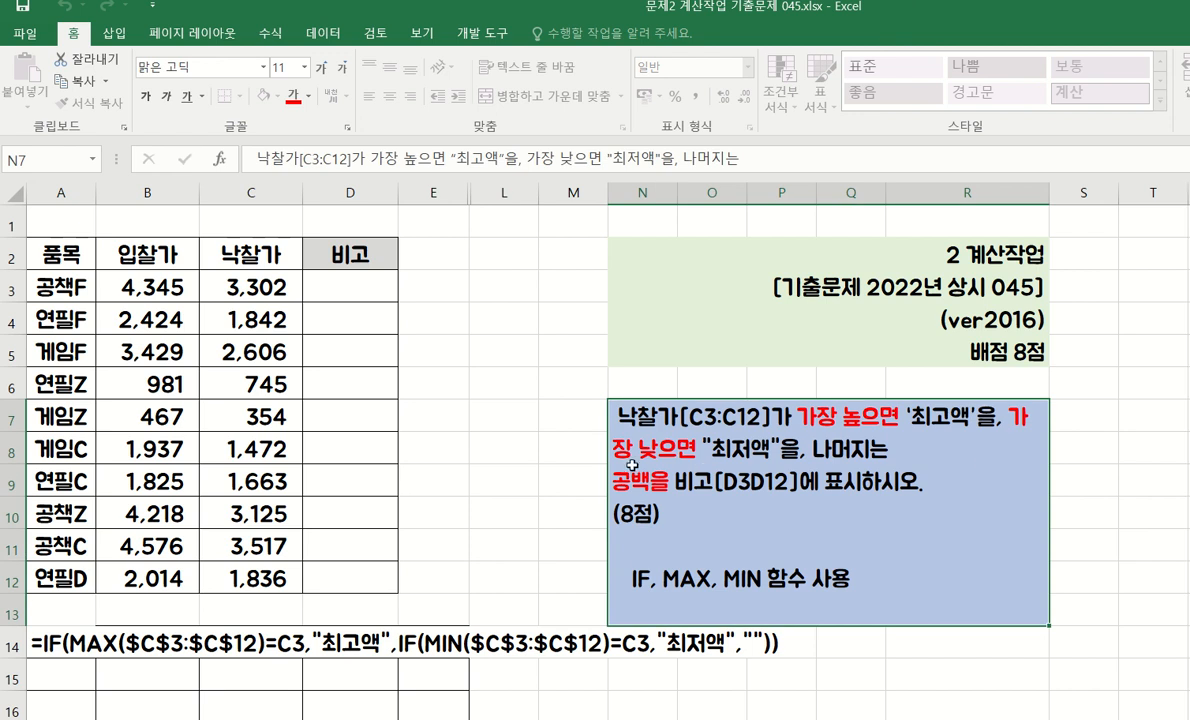
double_click(1012, 418)
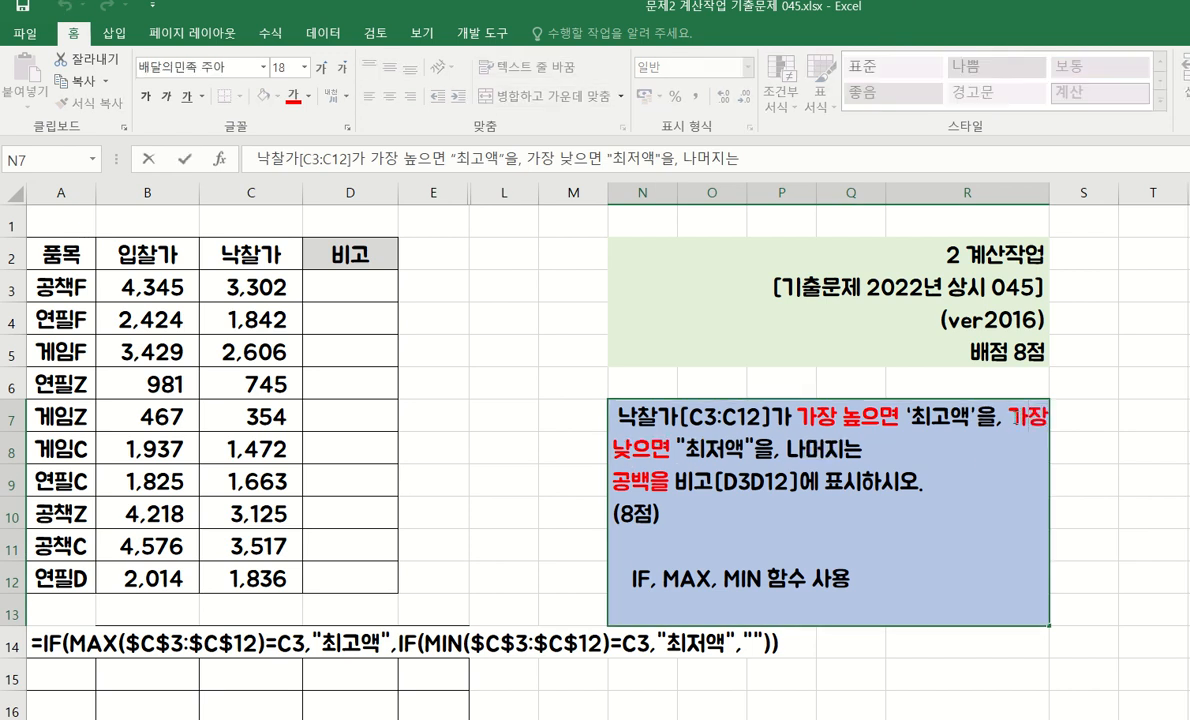
drag(1008, 418, 745, 452)
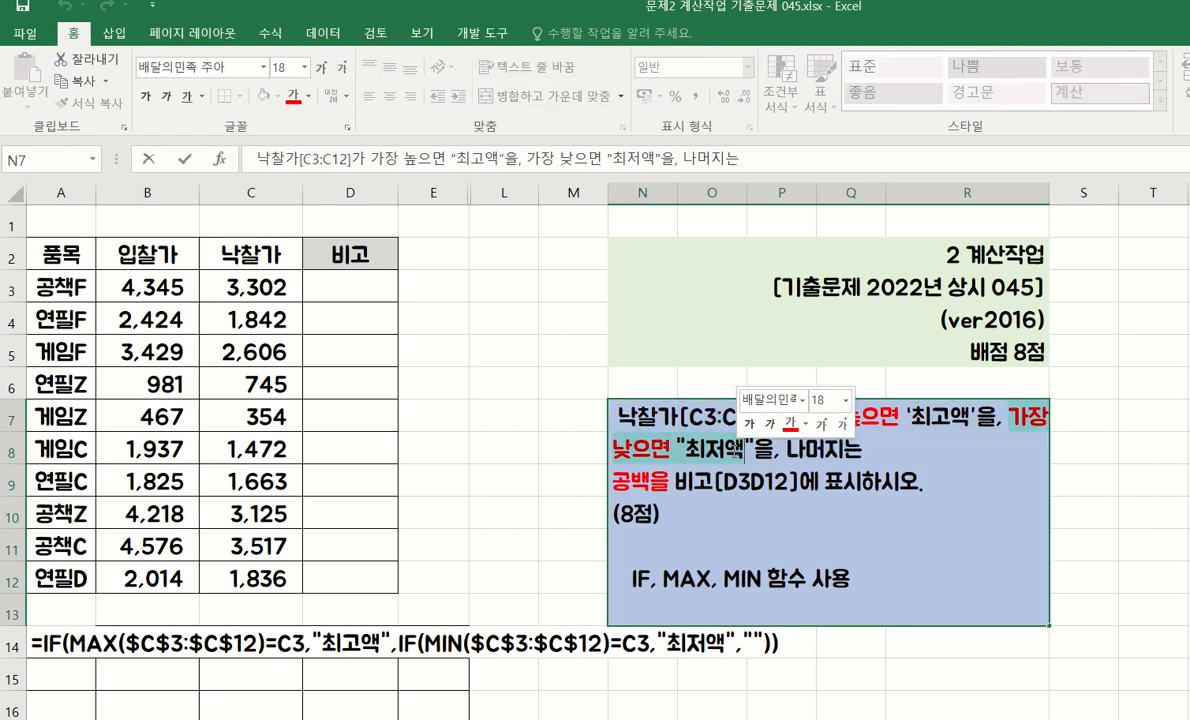
click(215, 290)
drag(215, 290, 260, 572)
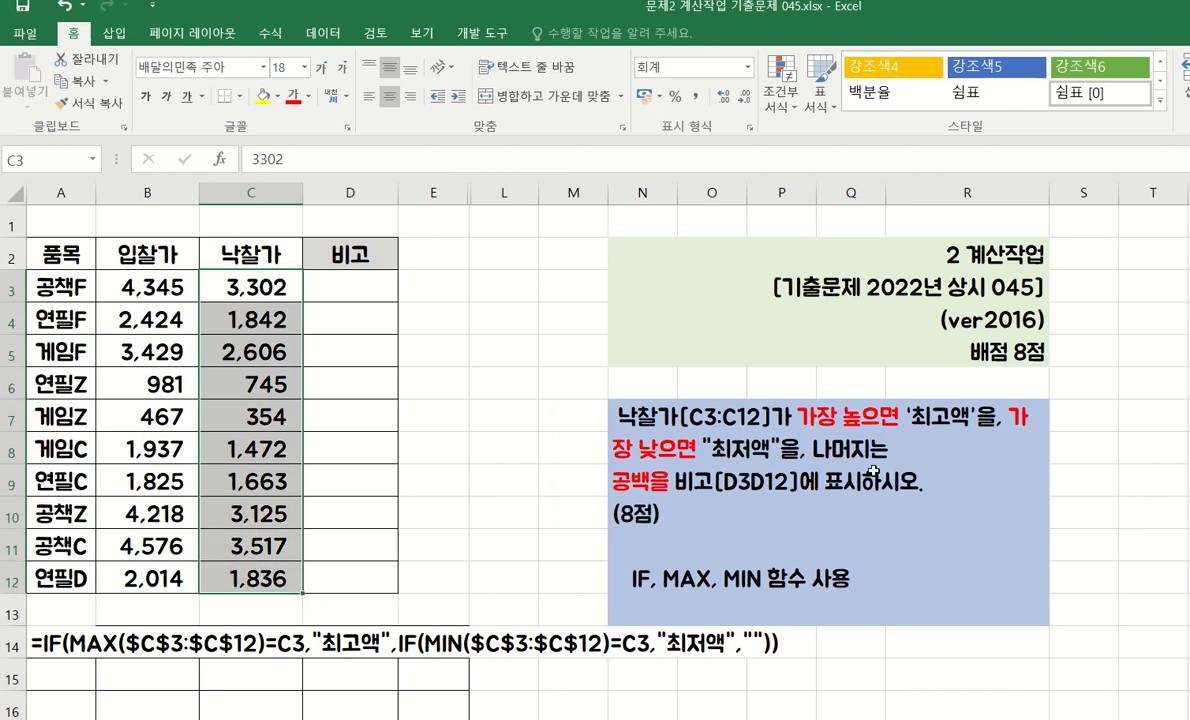
double_click(807, 451)
drag(780, 451, 672, 478)
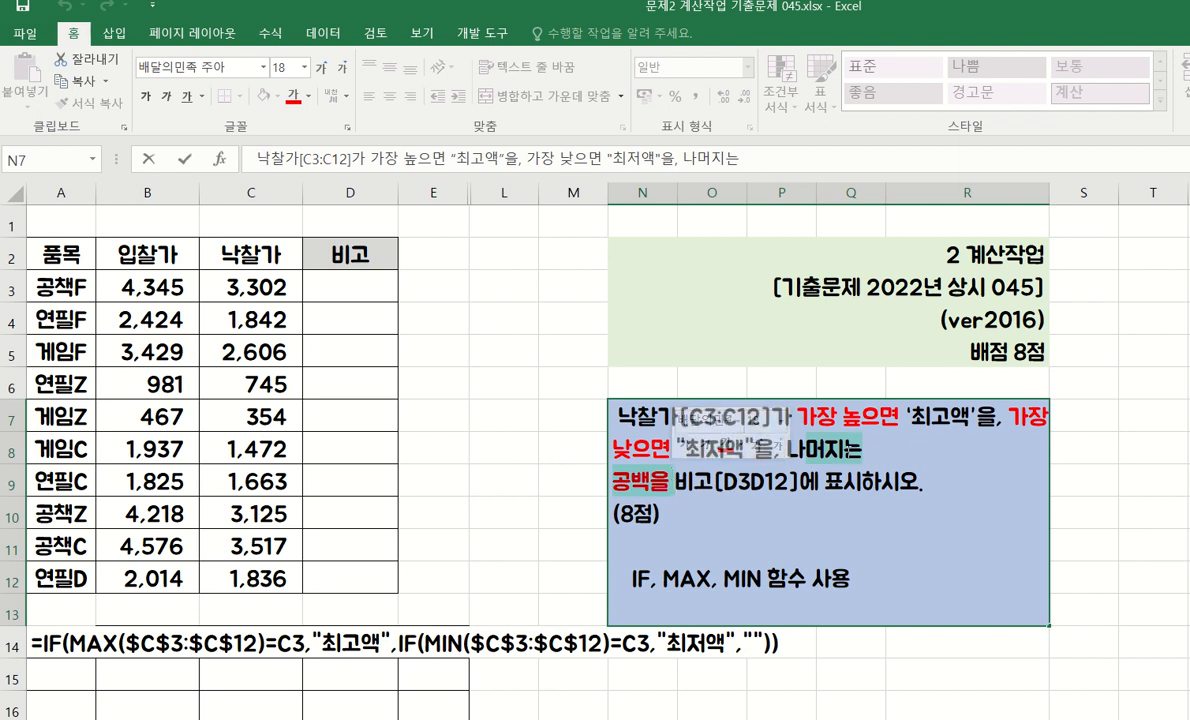
click(1102, 456)
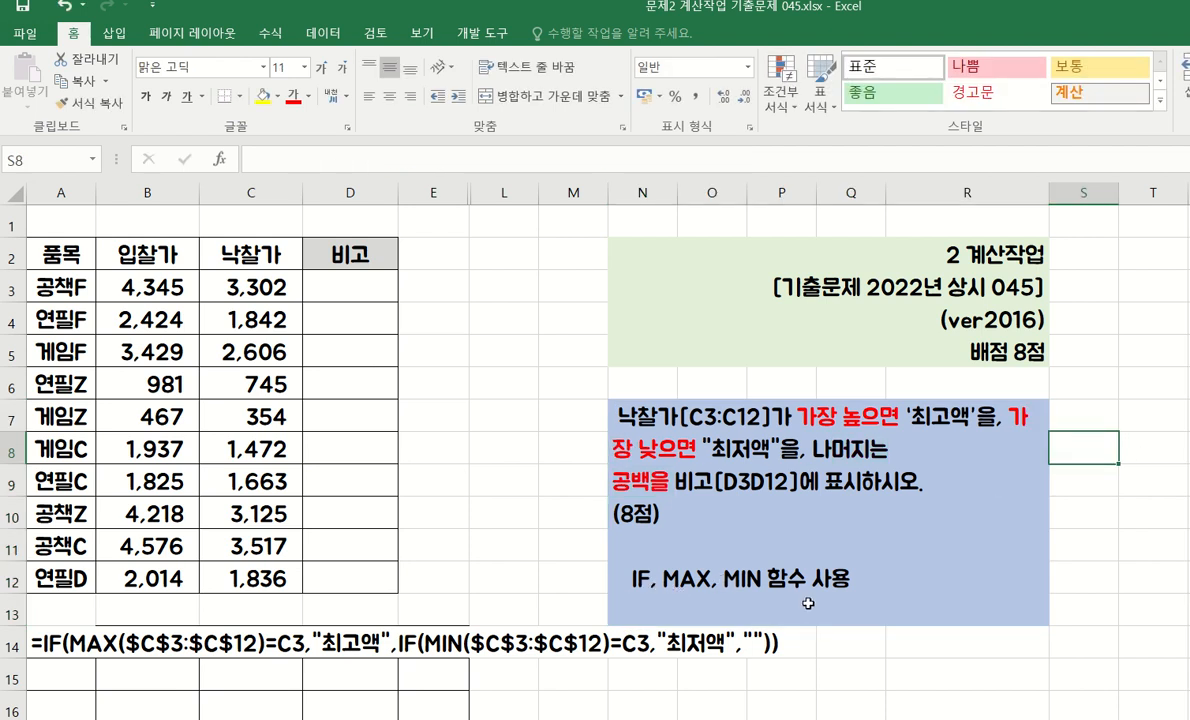
Set the font size of the empty columns E through M to 18
click(424, 276)
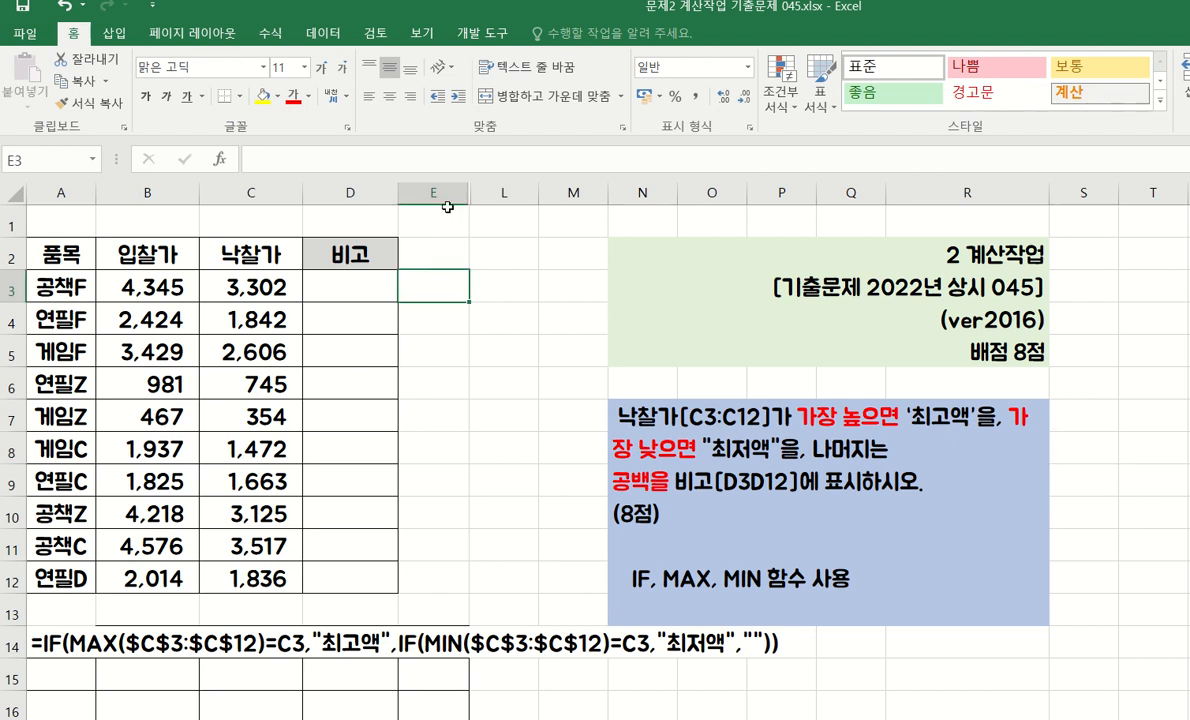
drag(449, 194, 558, 220)
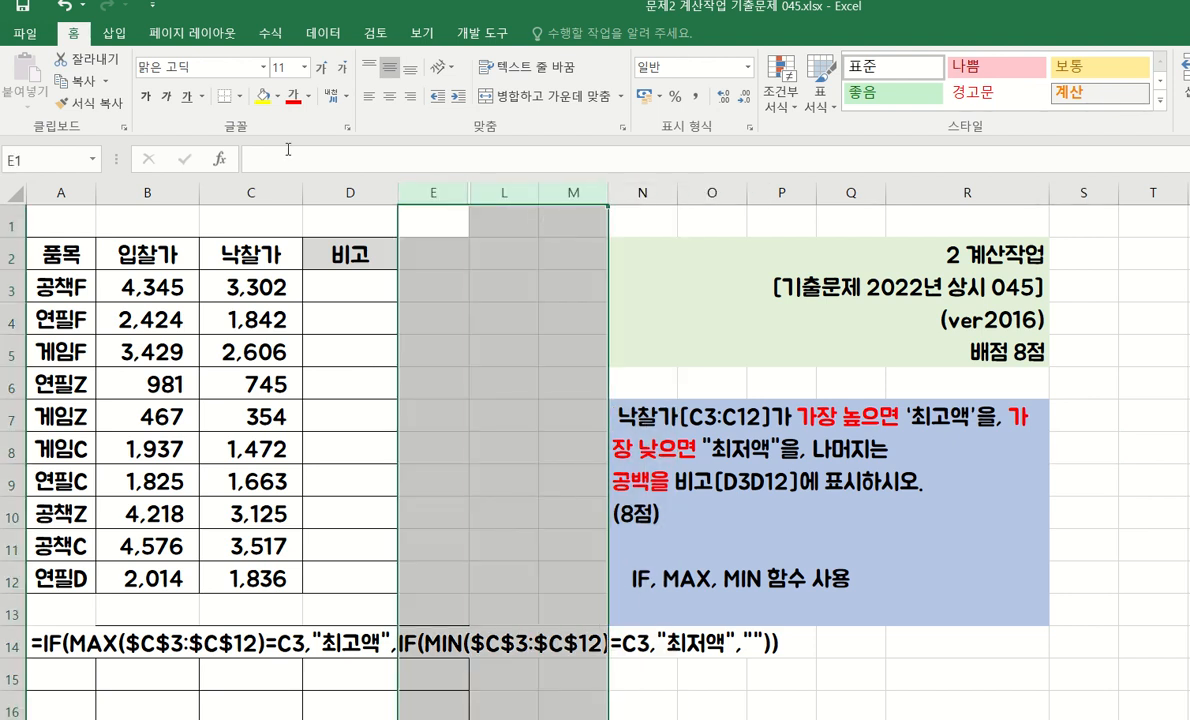
click(303, 67)
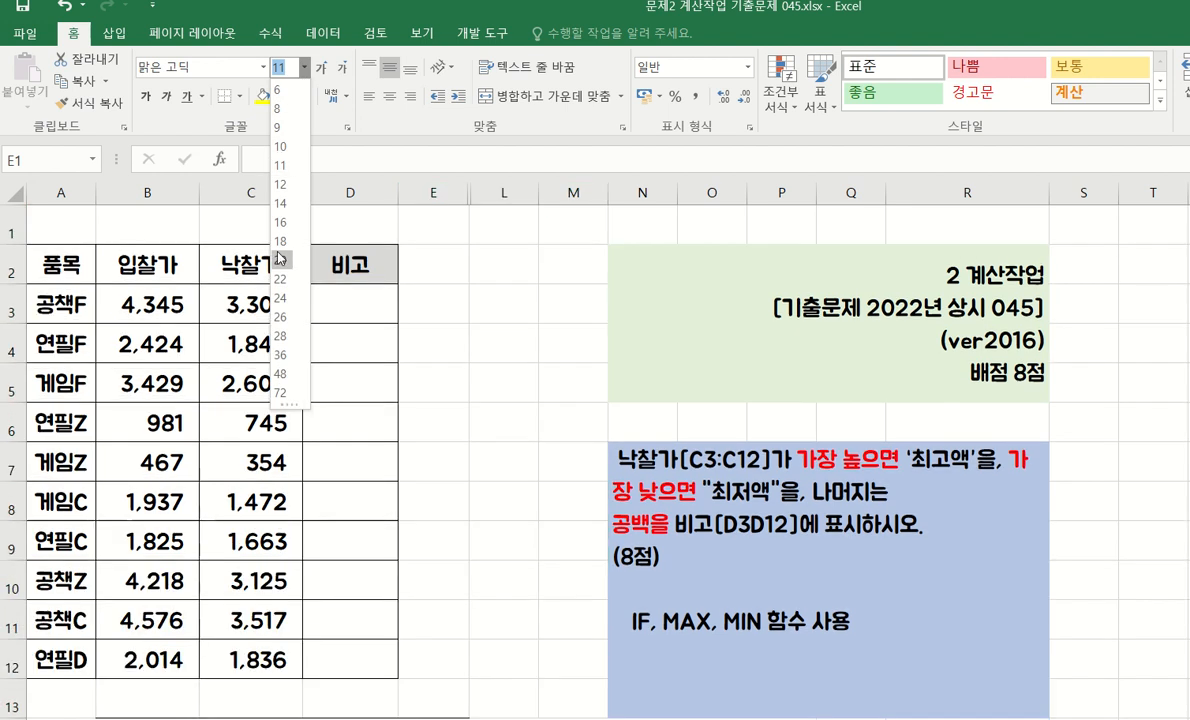
click(281, 243)
click(471, 282)
Calculate the highest 낙찰가 in cell E3 with =MAX(C3:C12) and widen column E to fit the result
click(420, 278)
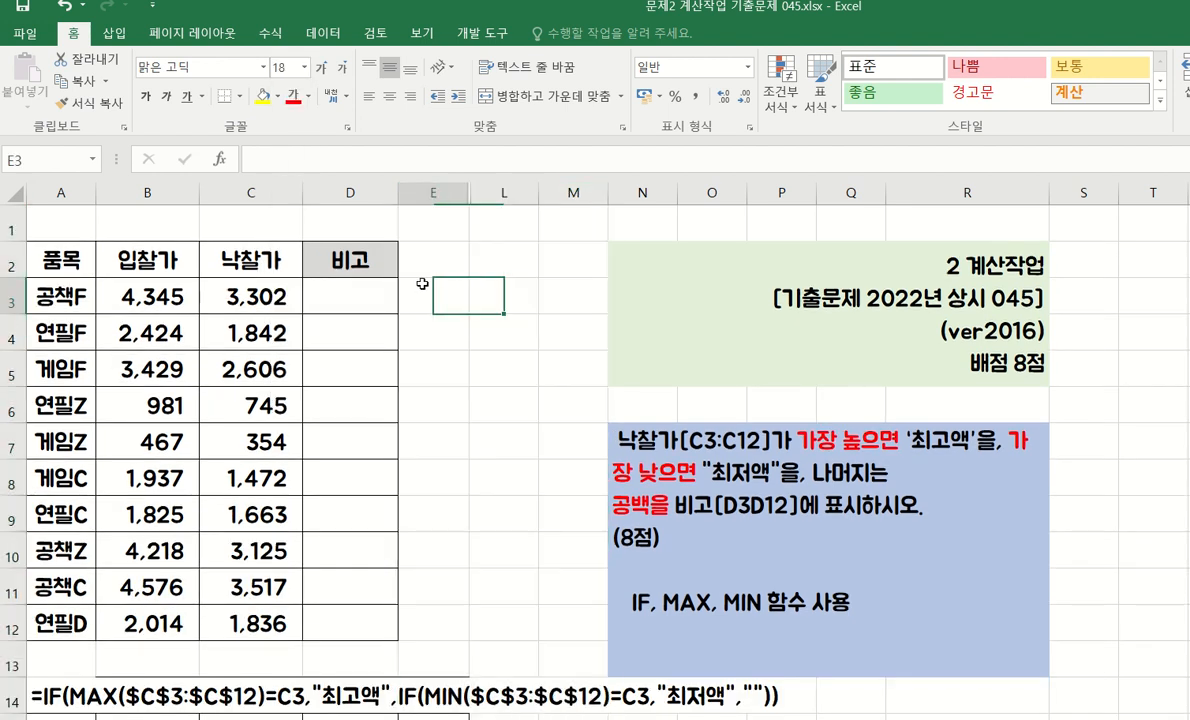
text(=)
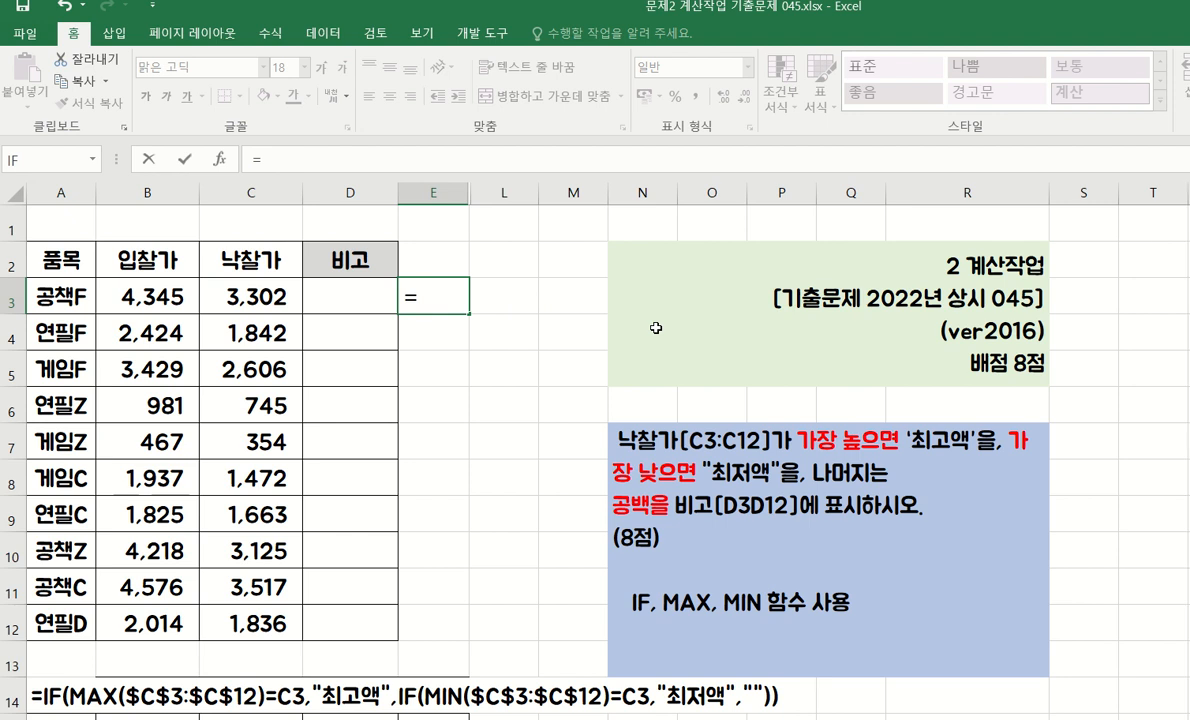
text(max)
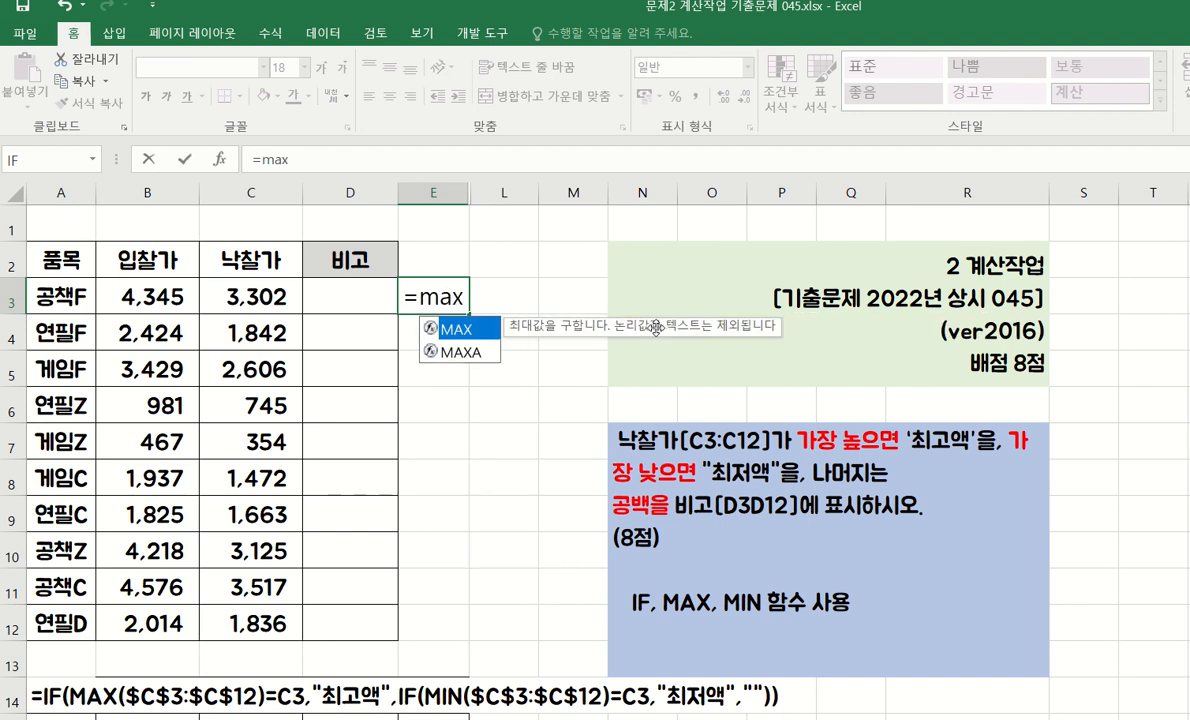
double_click(447, 328)
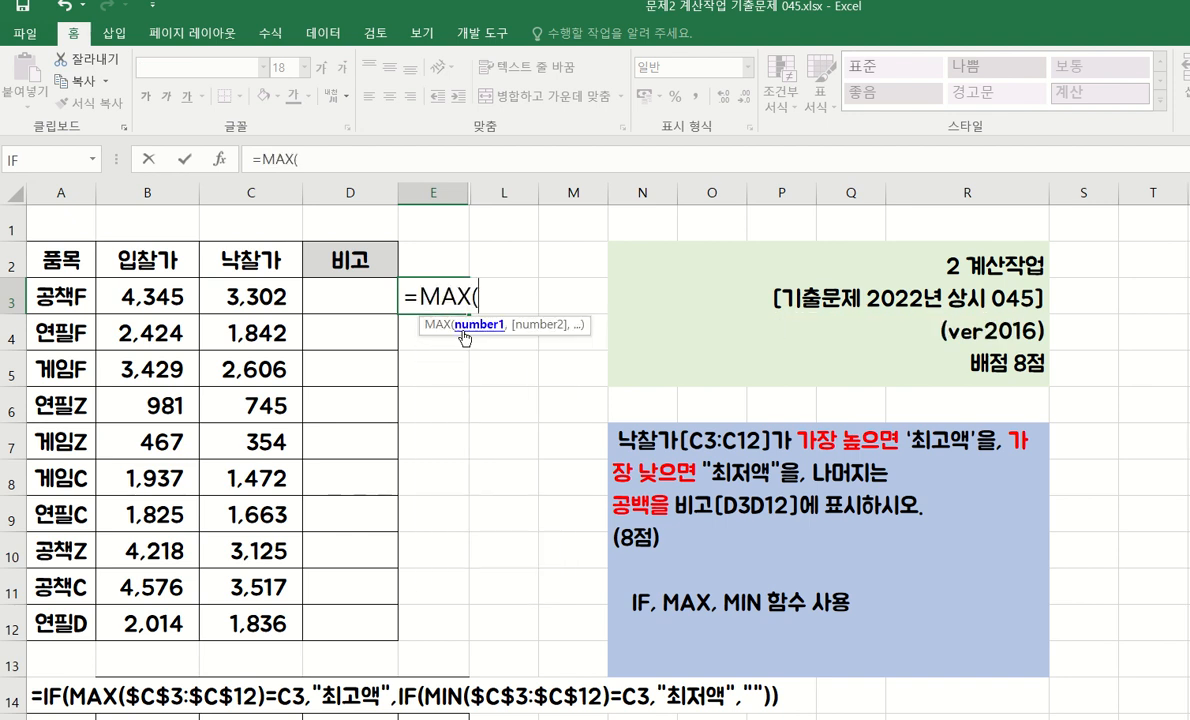
click(220, 160)
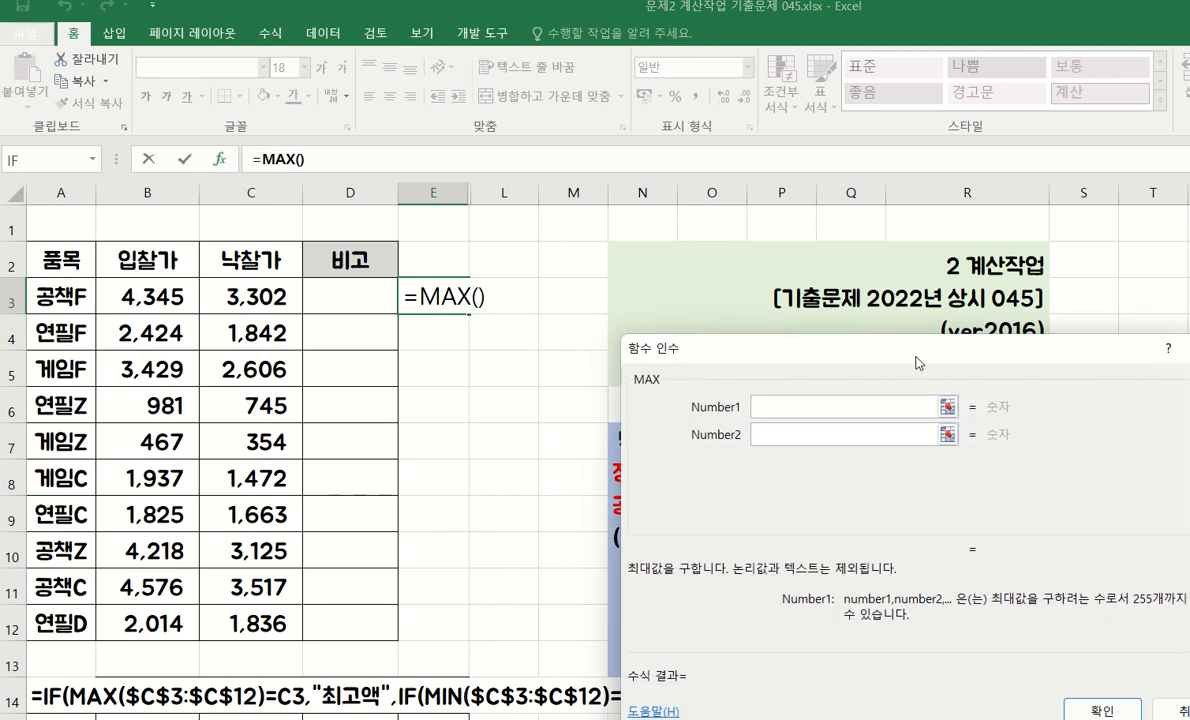
drag(860, 362, 917, 371)
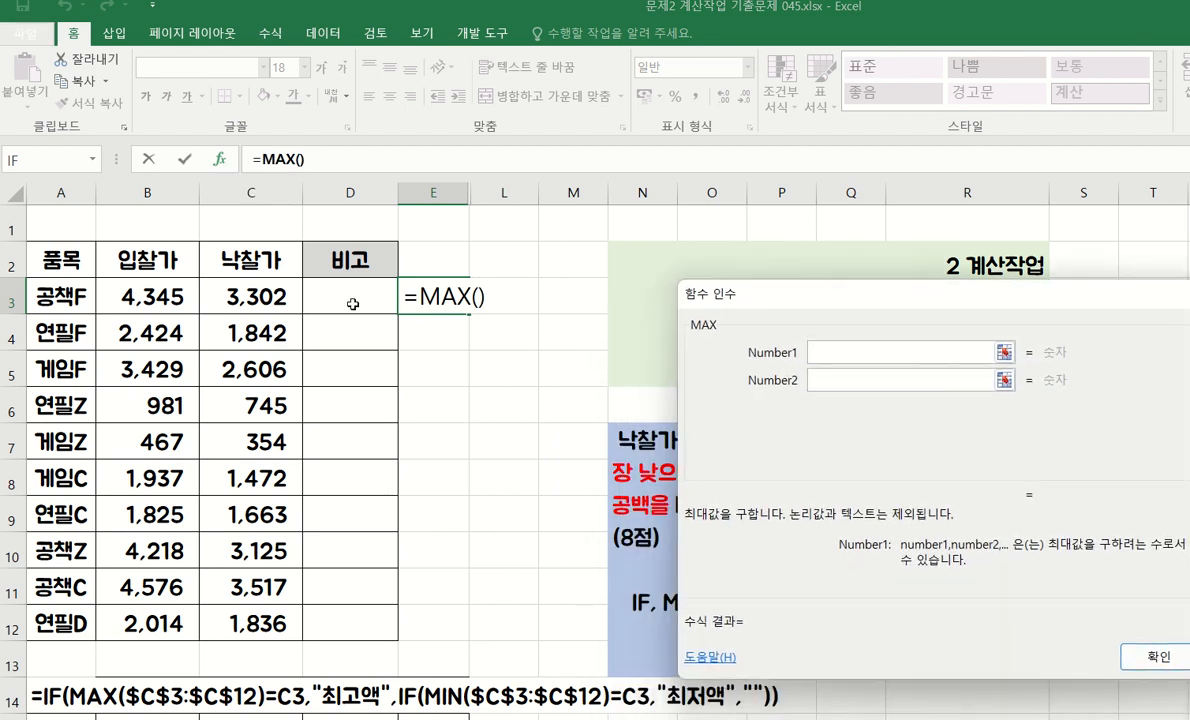
drag(258, 282, 250, 620)
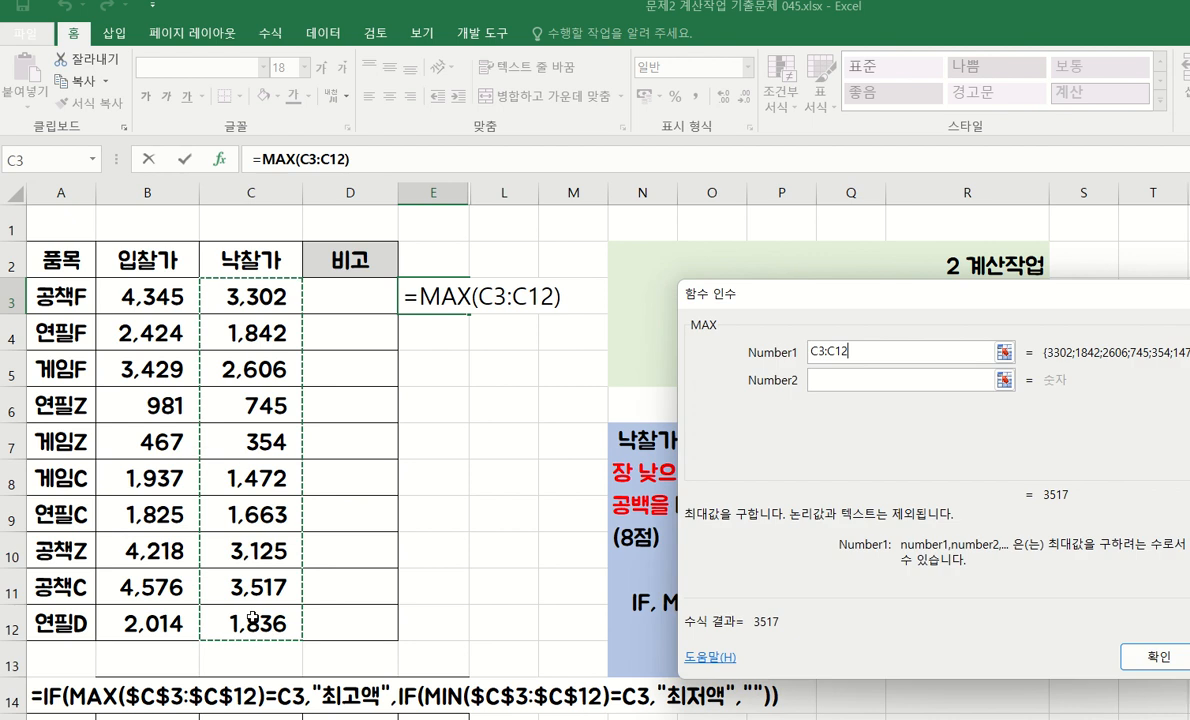
click(1156, 656)
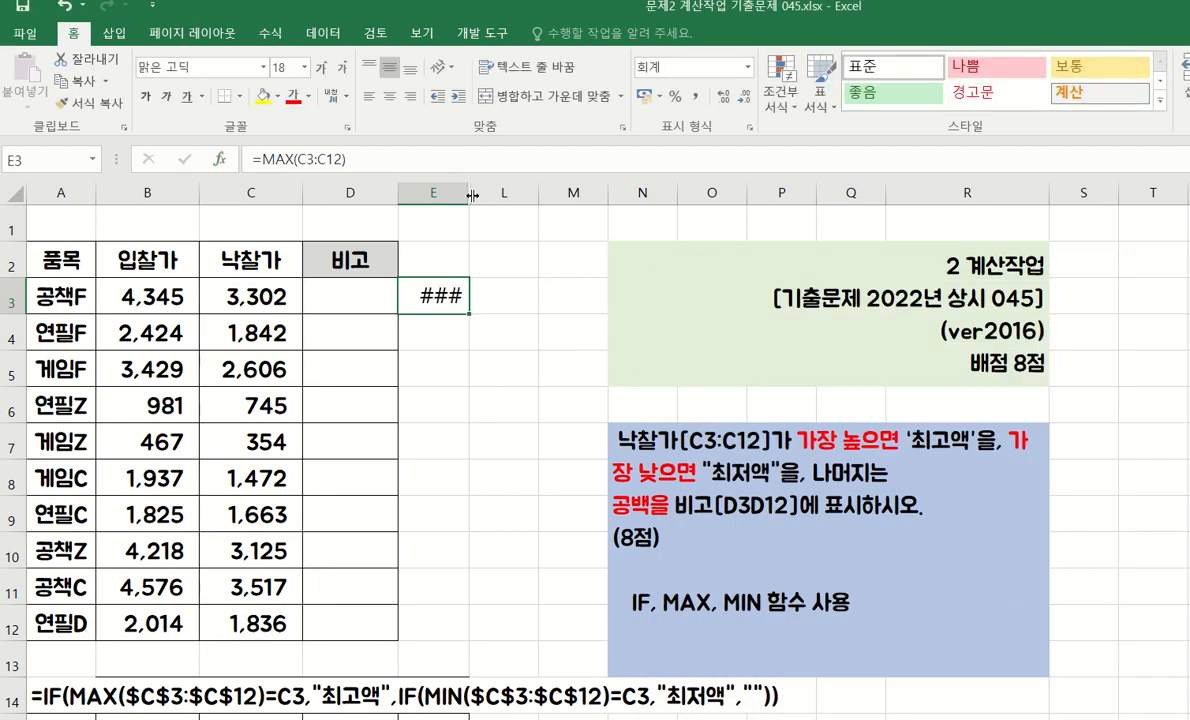
drag(471, 195, 497, 194)
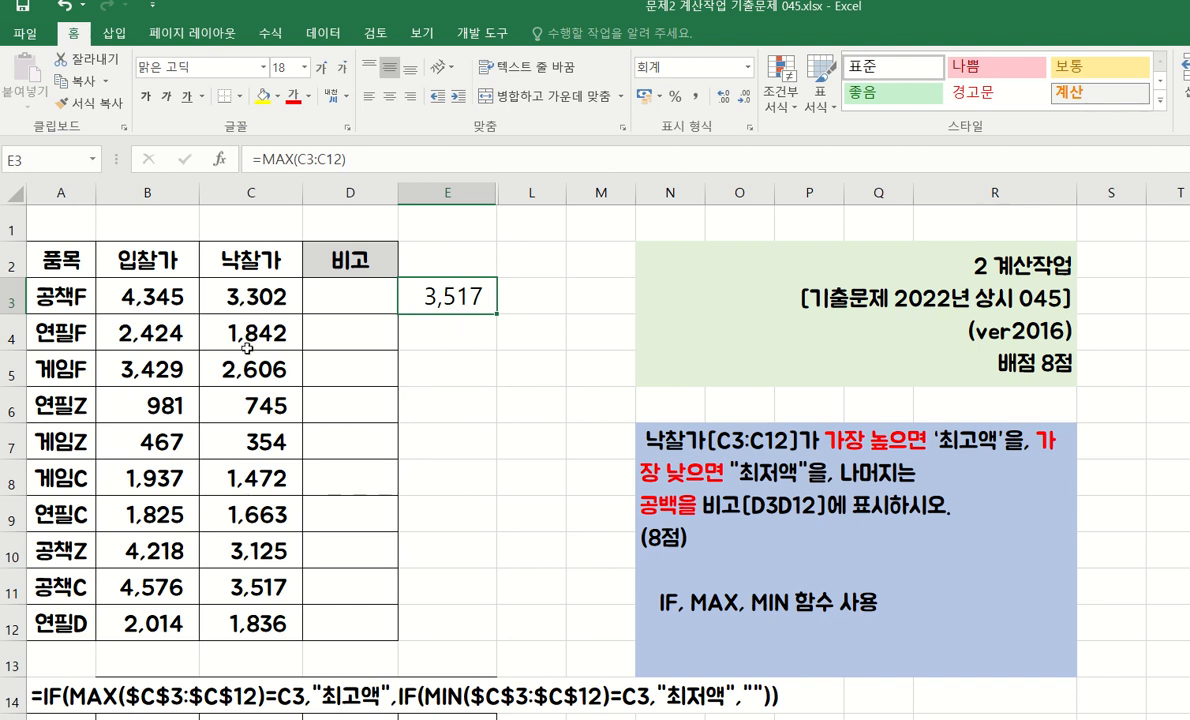
click(284, 590)
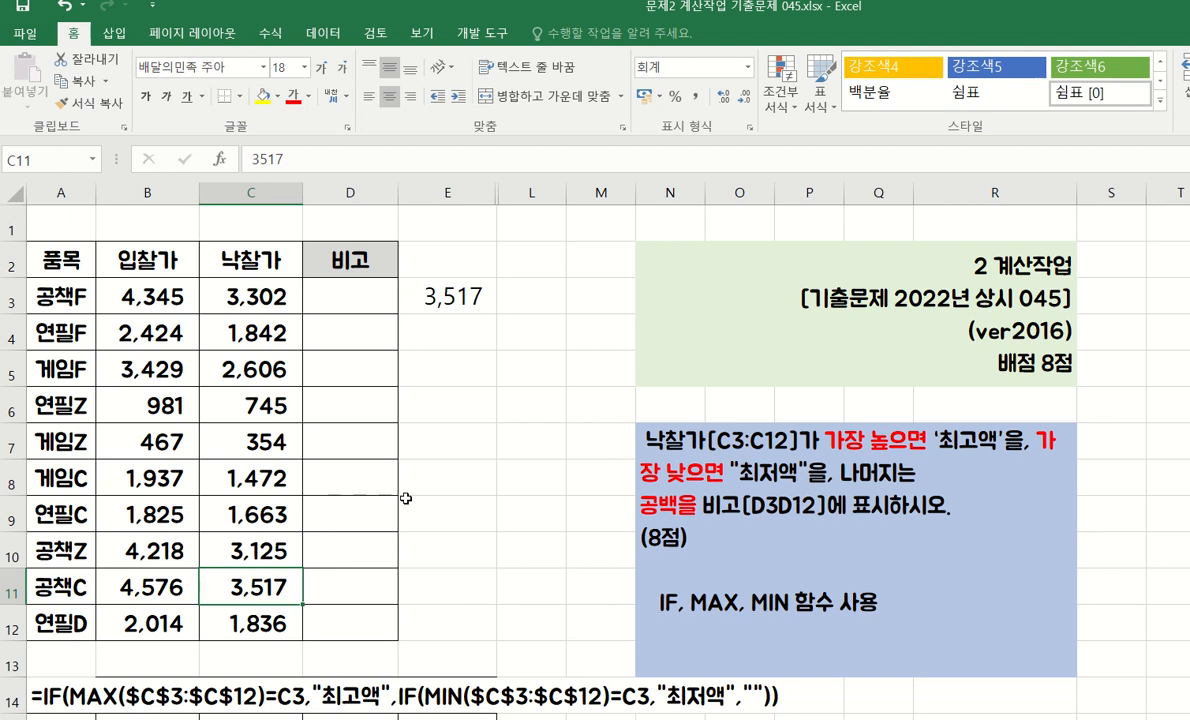
Start a MIN formula in cell L3 and bring up its function arguments
click(526, 299)
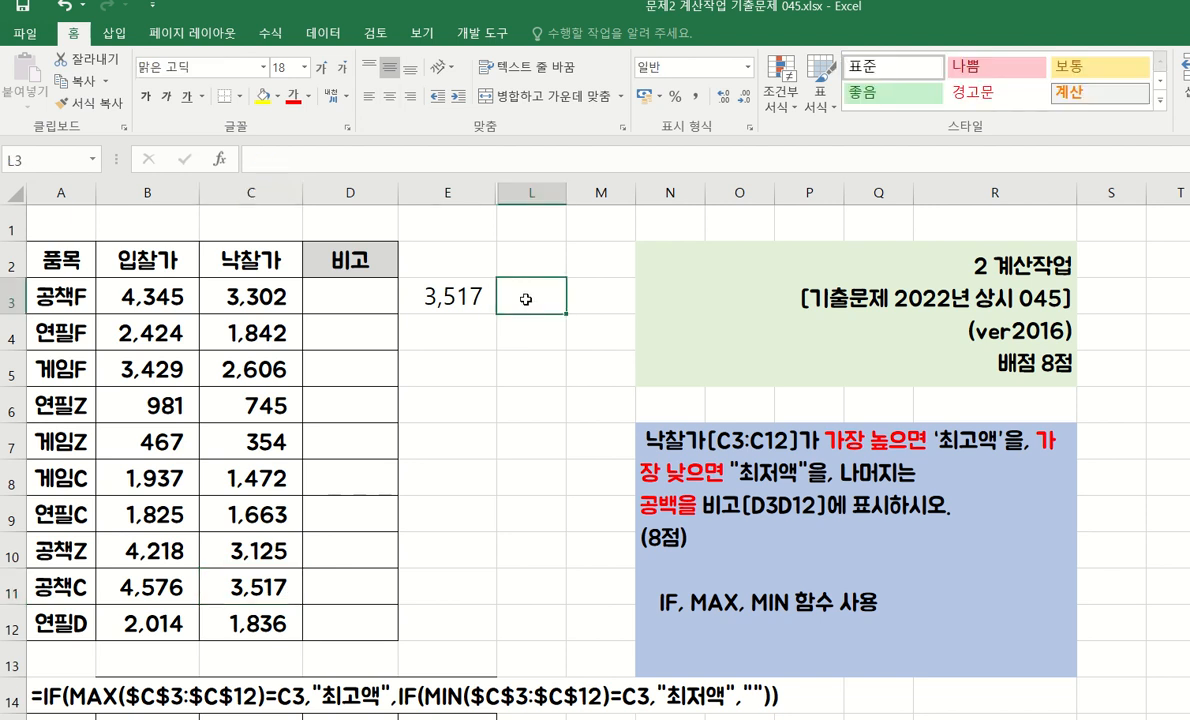
text(=min)
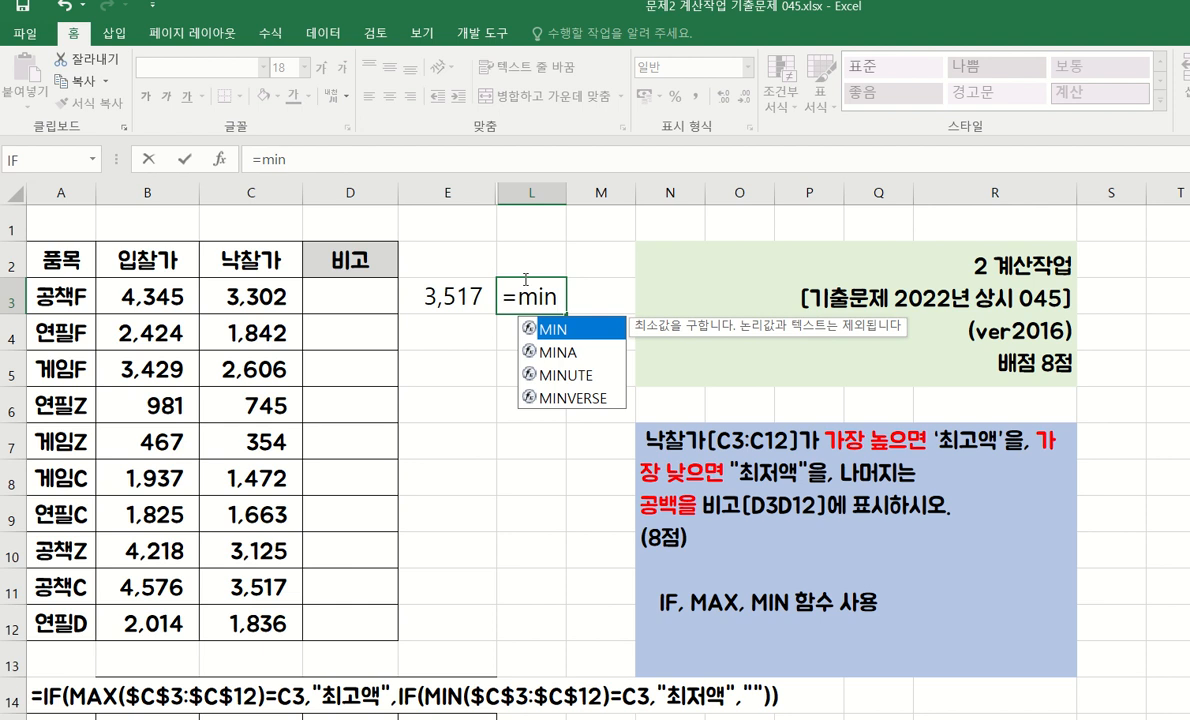
key(Tab)
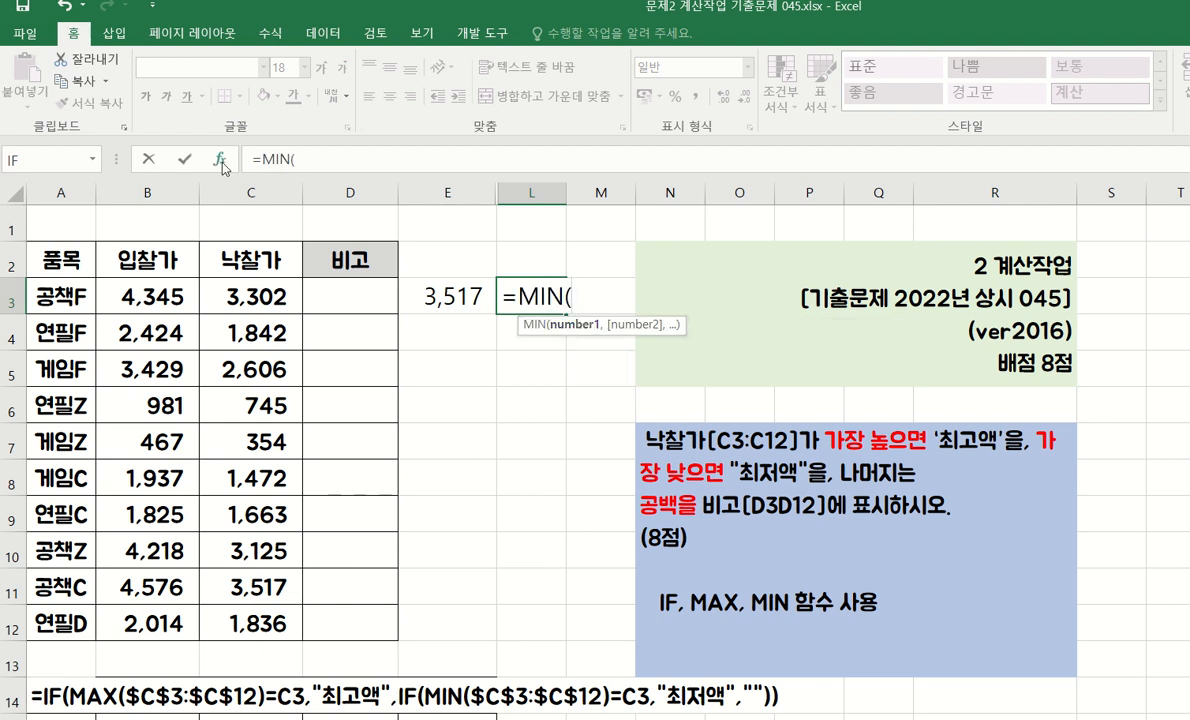
click(217, 159)
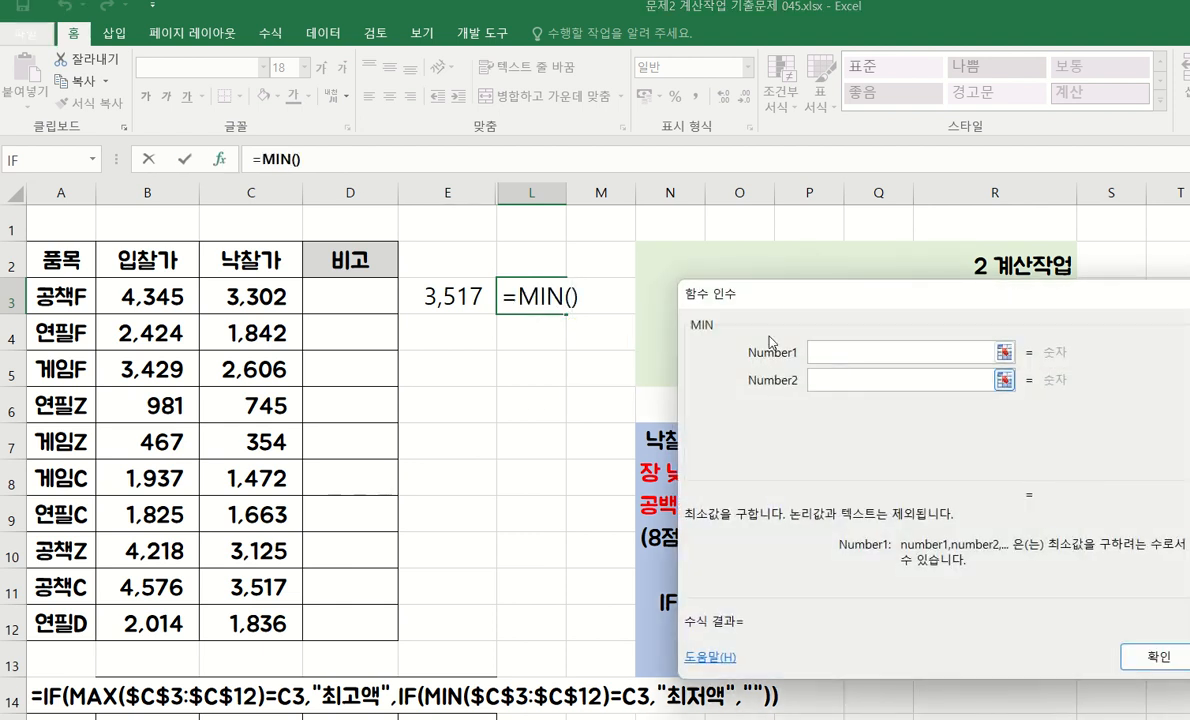
drag(245, 285, 262, 615)
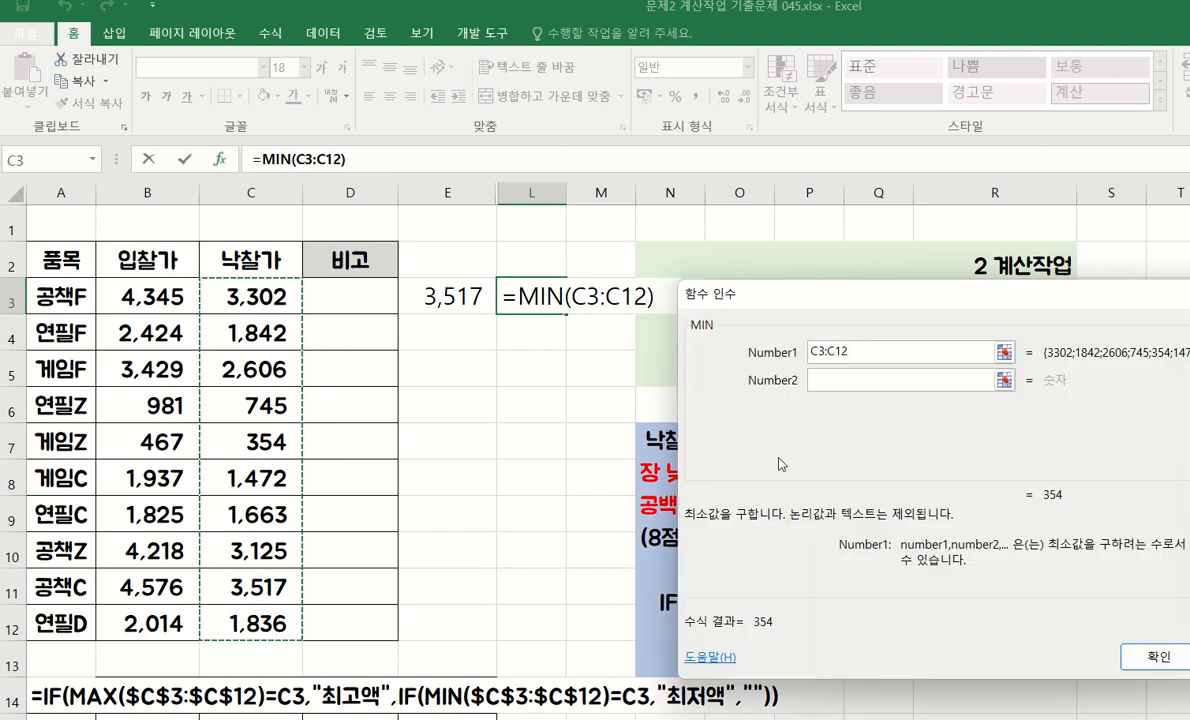
double_click(830, 351)
key(BackSpace)
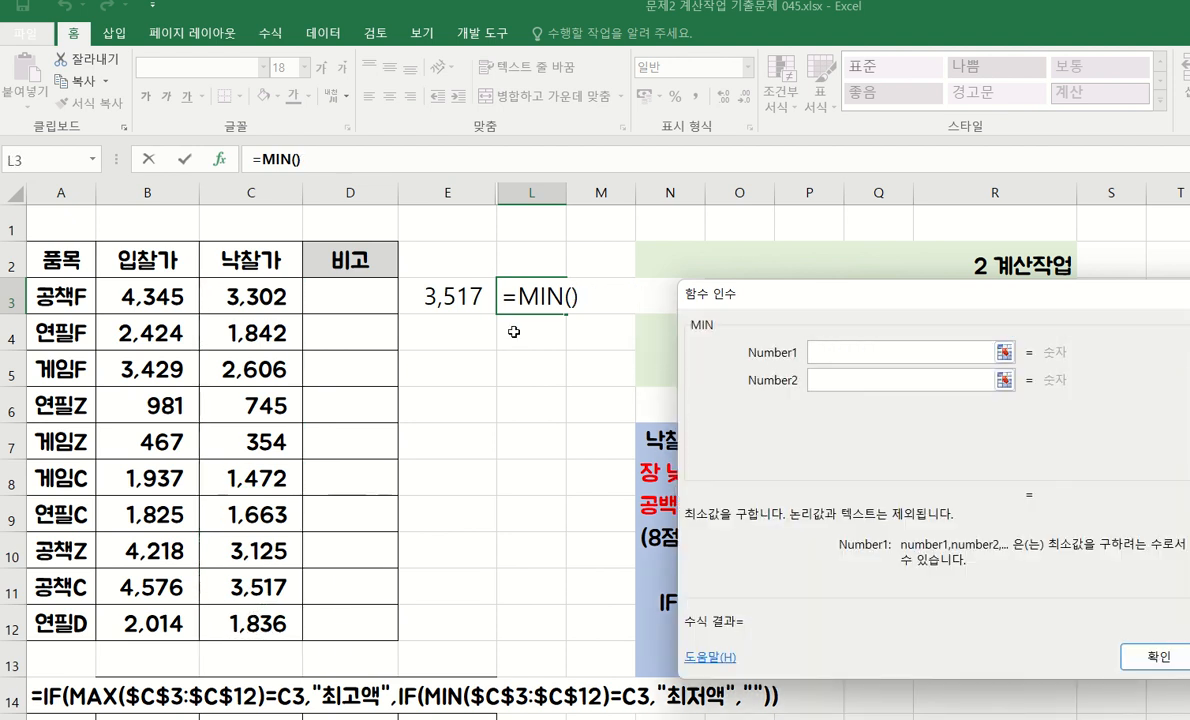
Give the MIN function the arguments C3, C4, C5 and C6:C12 and complete the formula in L3
click(251, 278)
key(Tab)
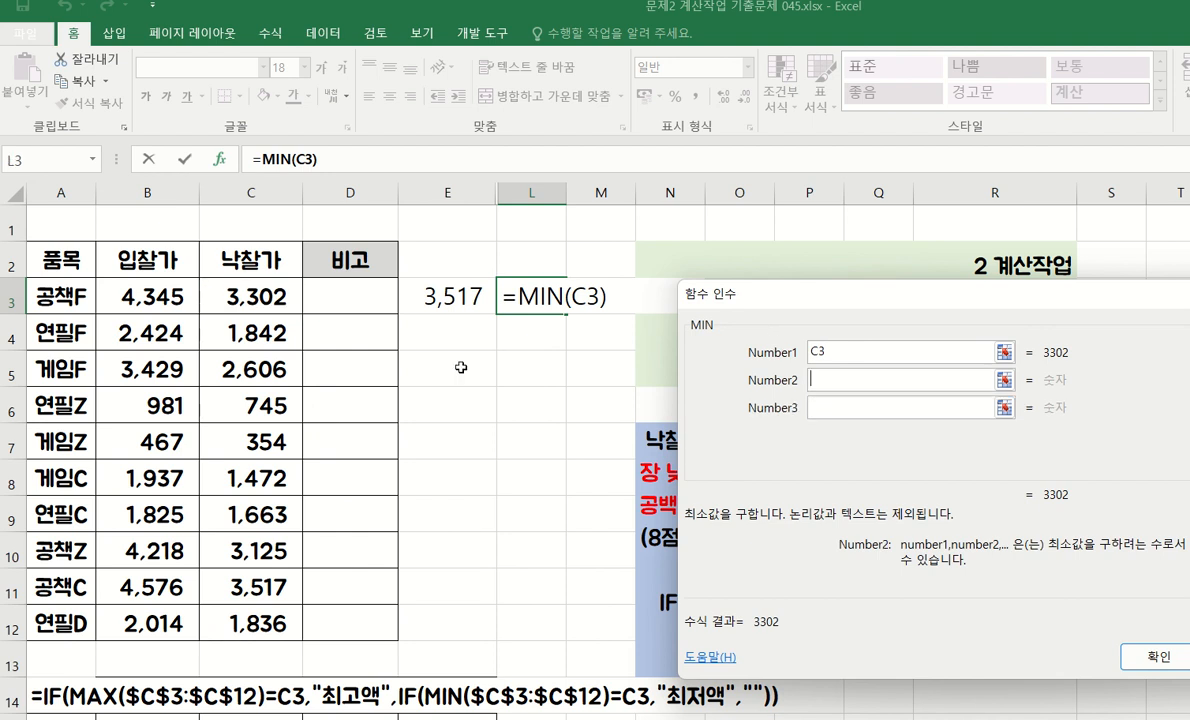
click(258, 333)
key(Tab)
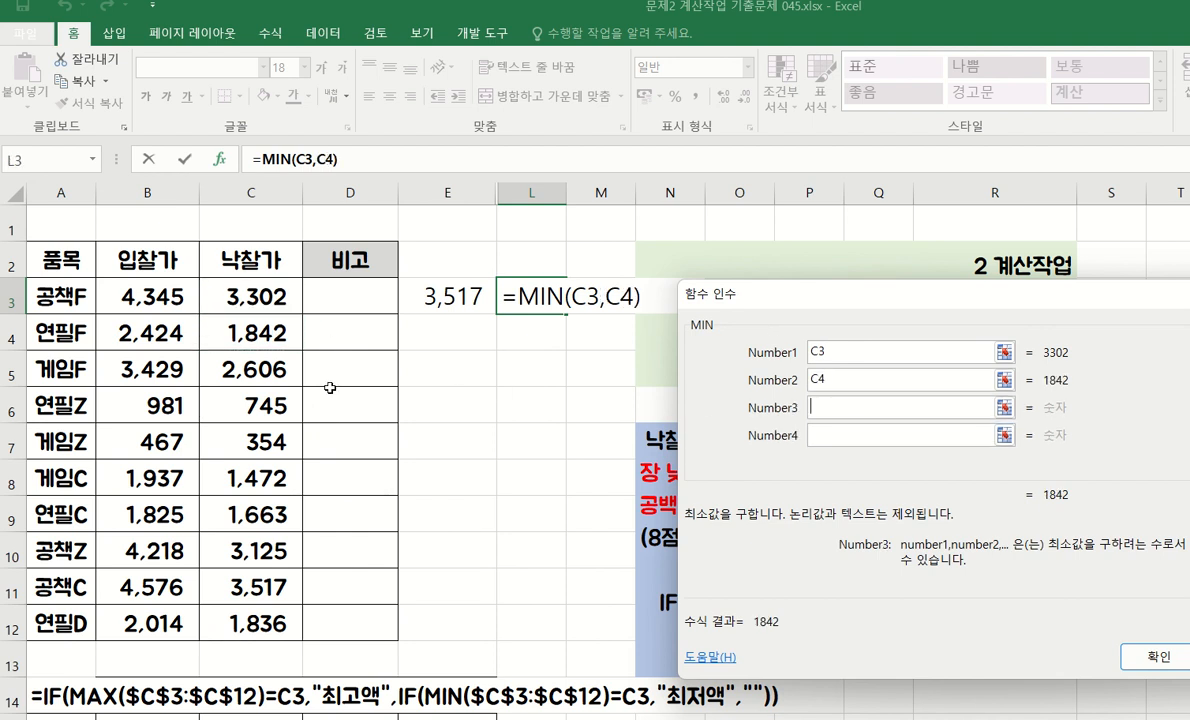
click(246, 352)
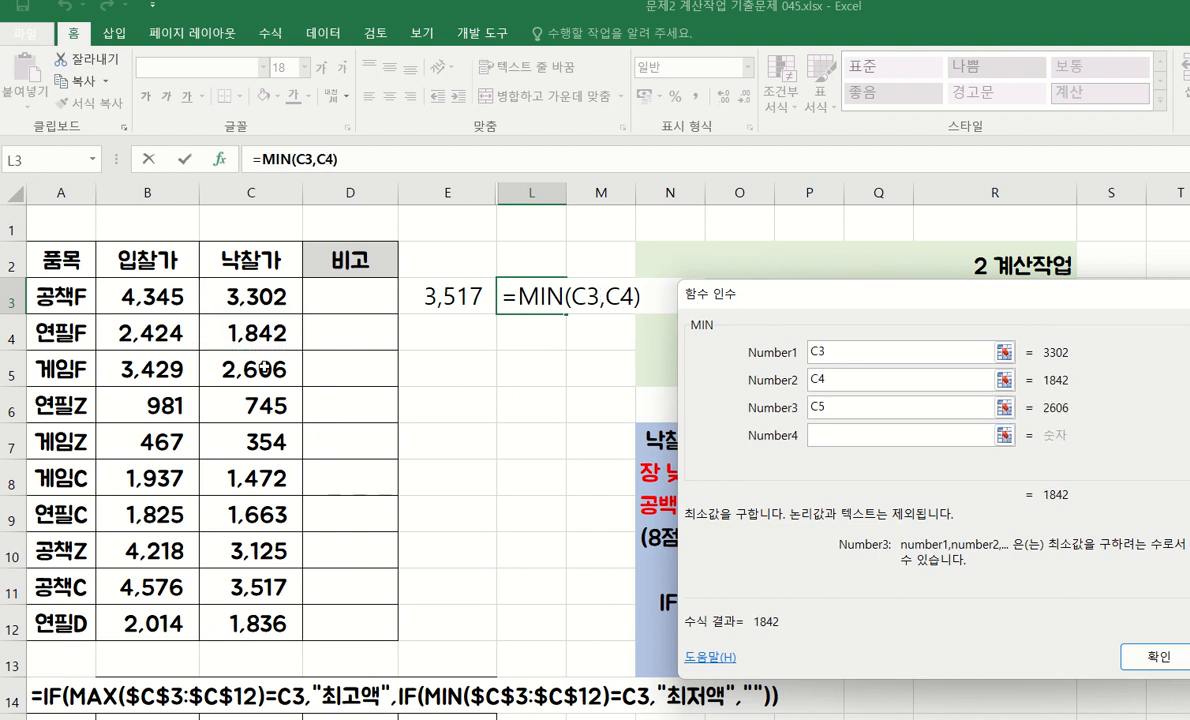
click(831, 435)
drag(244, 400, 236, 608)
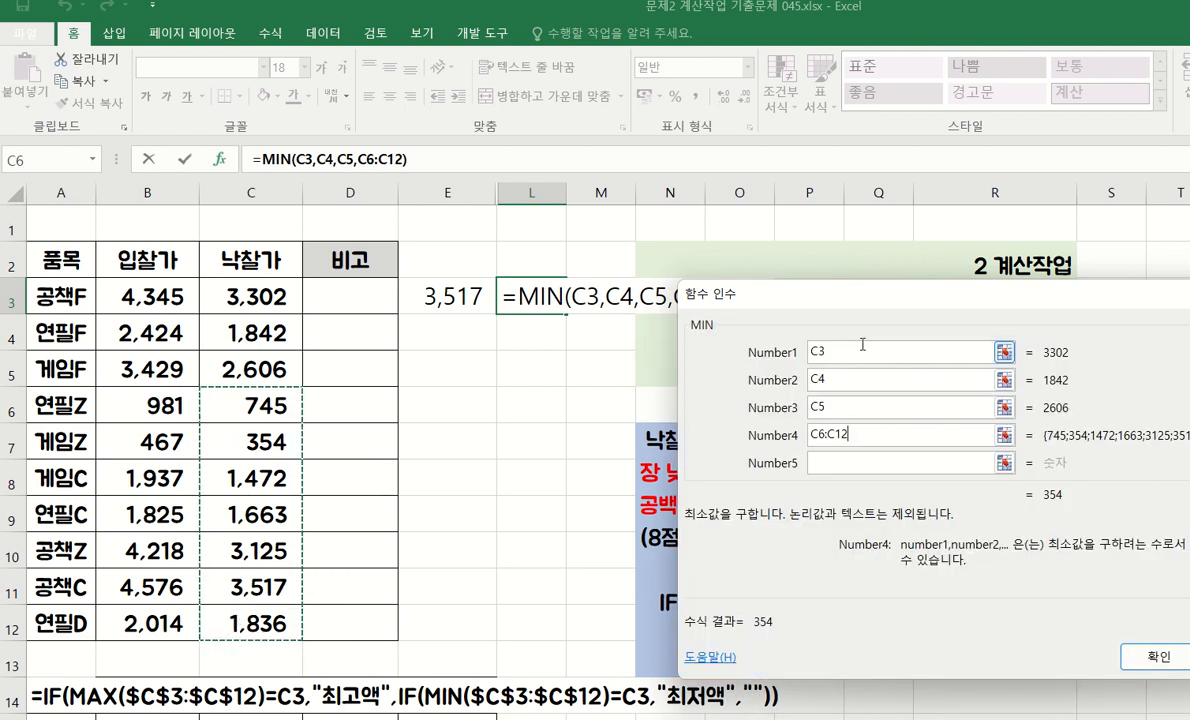
click(1152, 656)
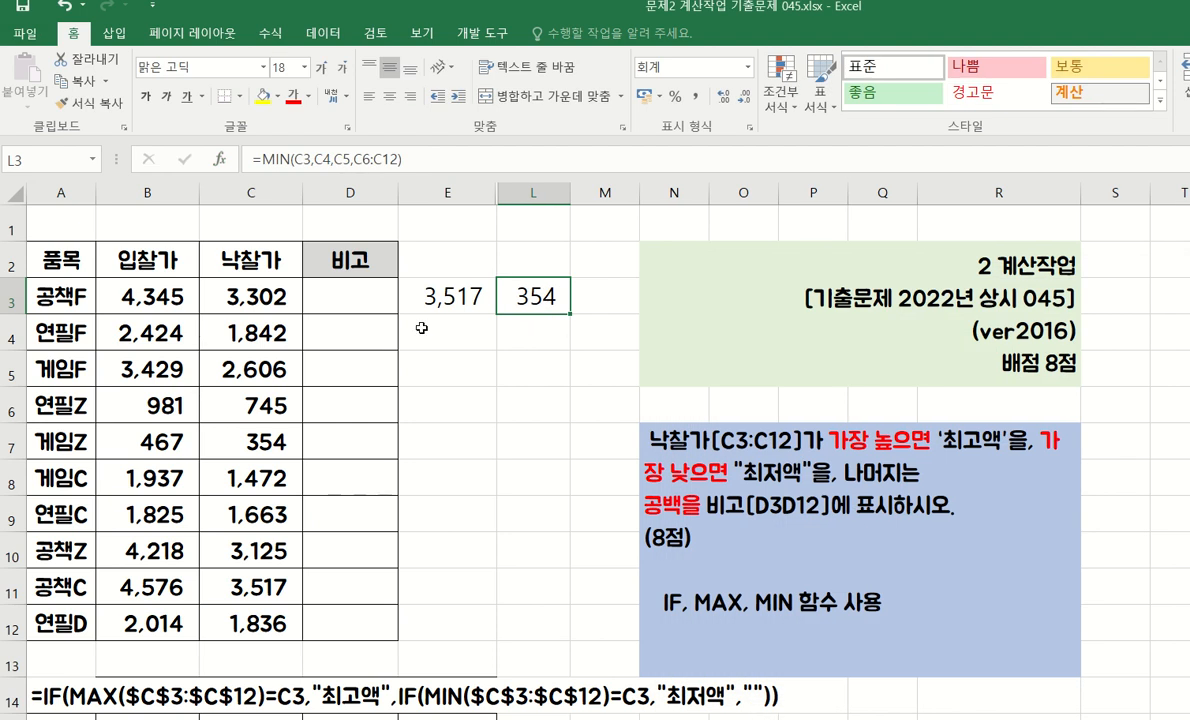
click(277, 443)
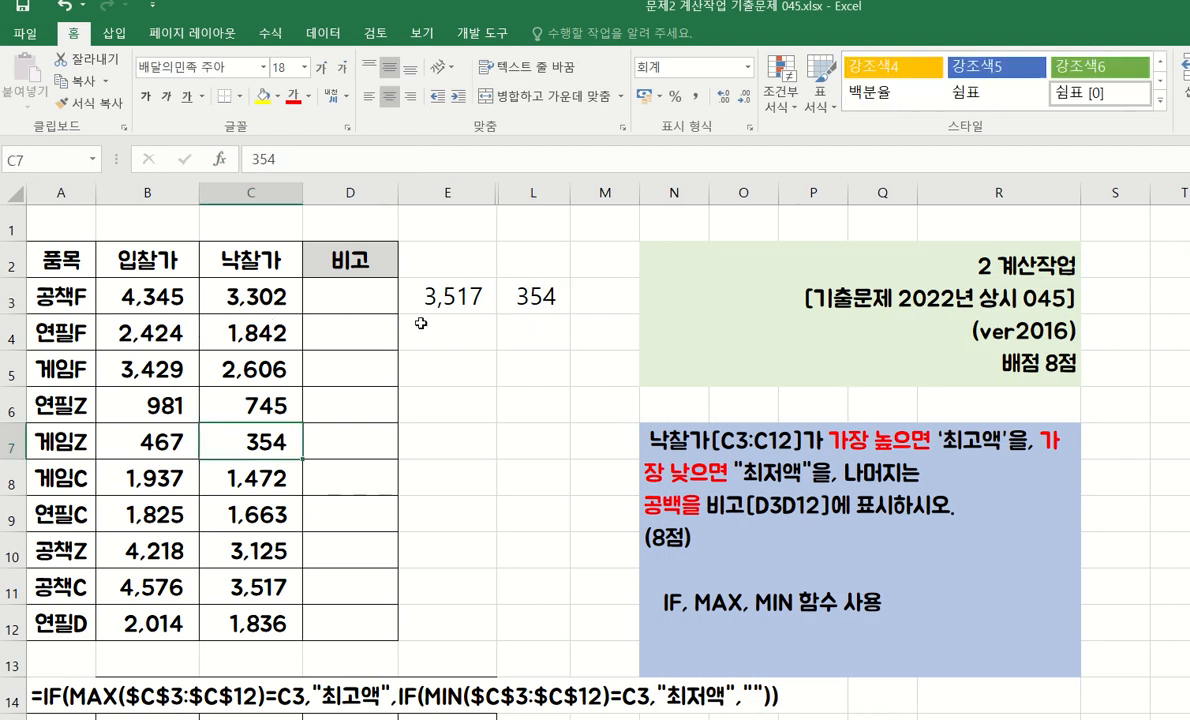
click(321, 450)
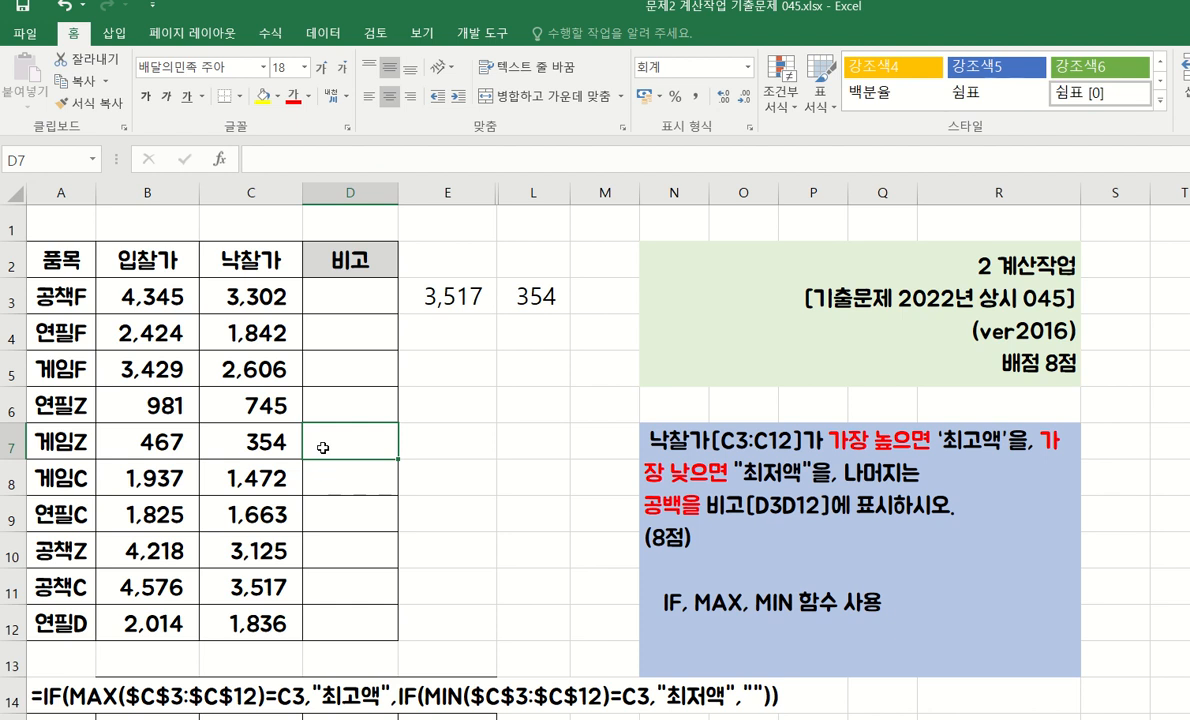
click(343, 598)
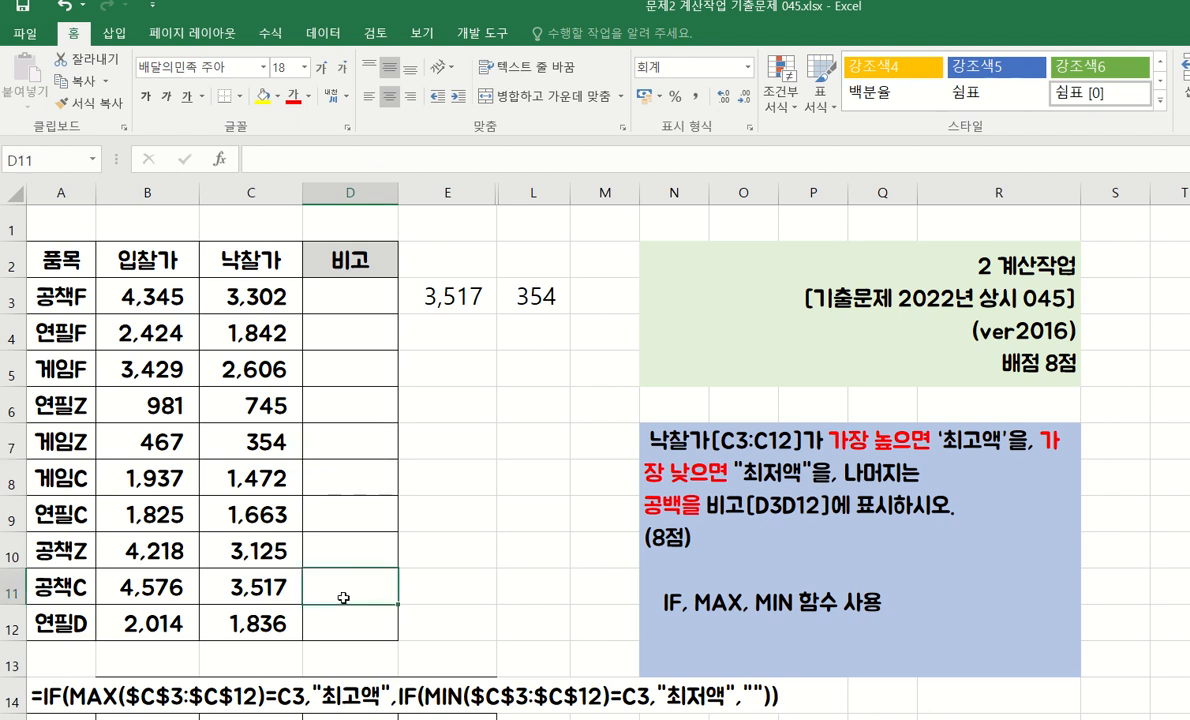
drag(343, 284, 367, 629)
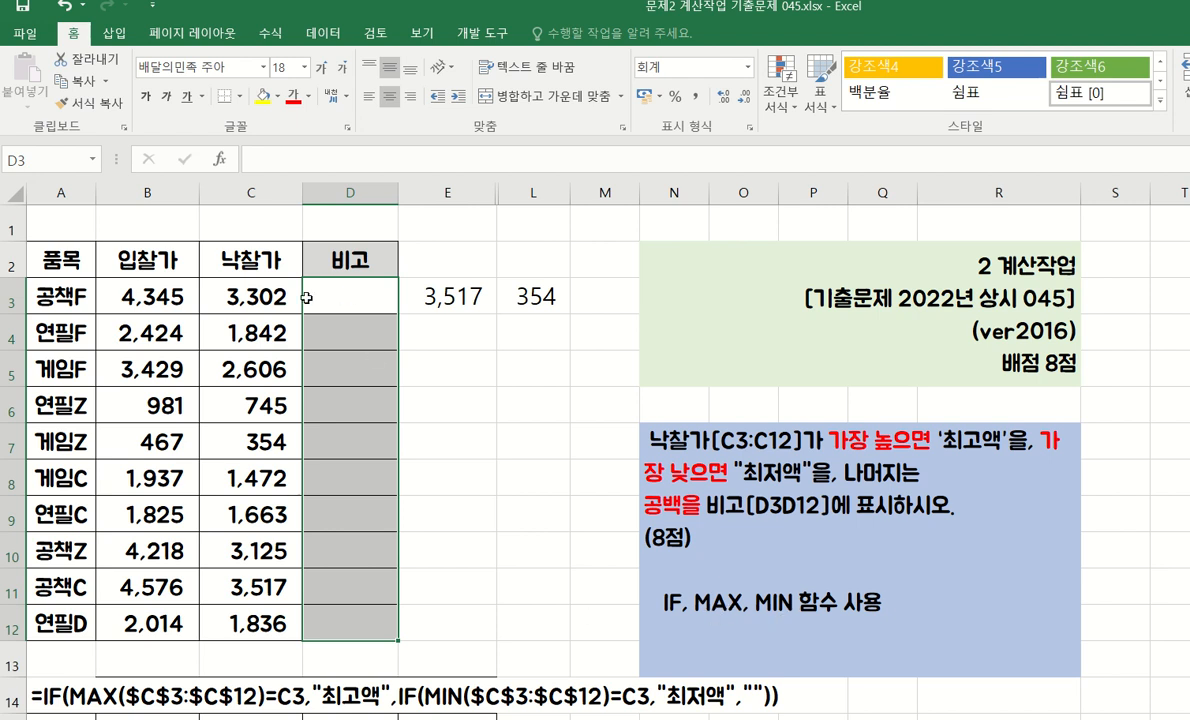
click(446, 332)
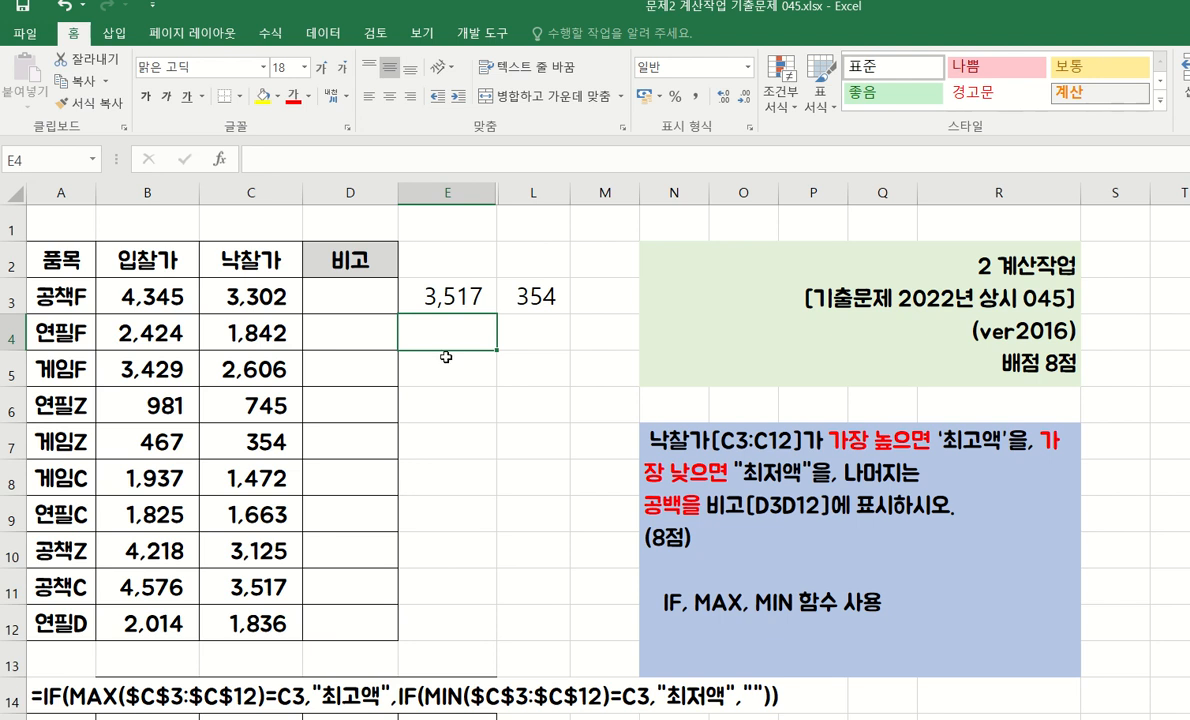
text(=)
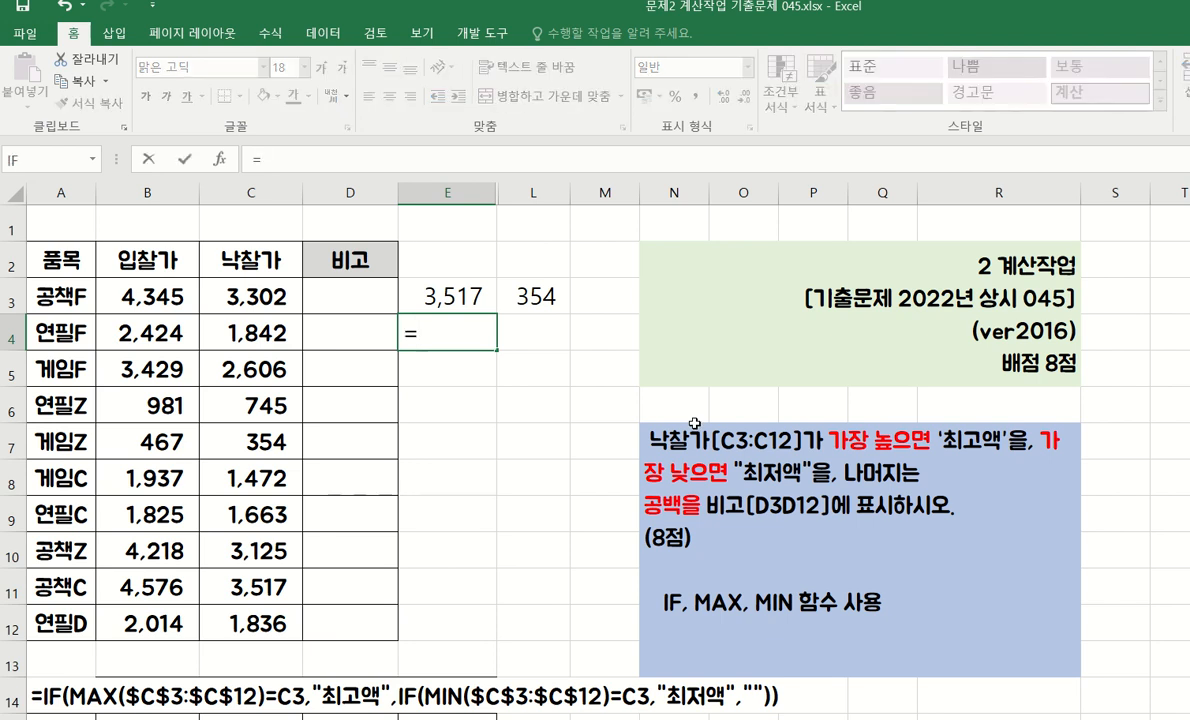
text(is)
key(BackSpace)
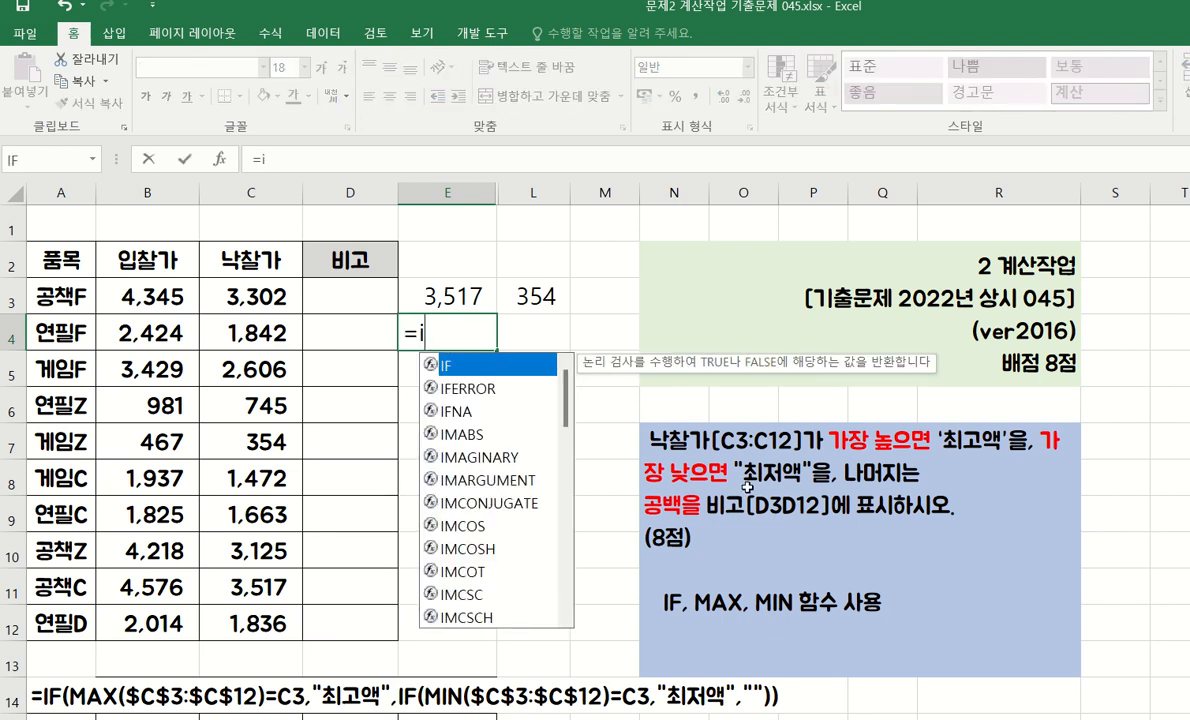
text(if)
key(BackSpace)
key(BackSpace)
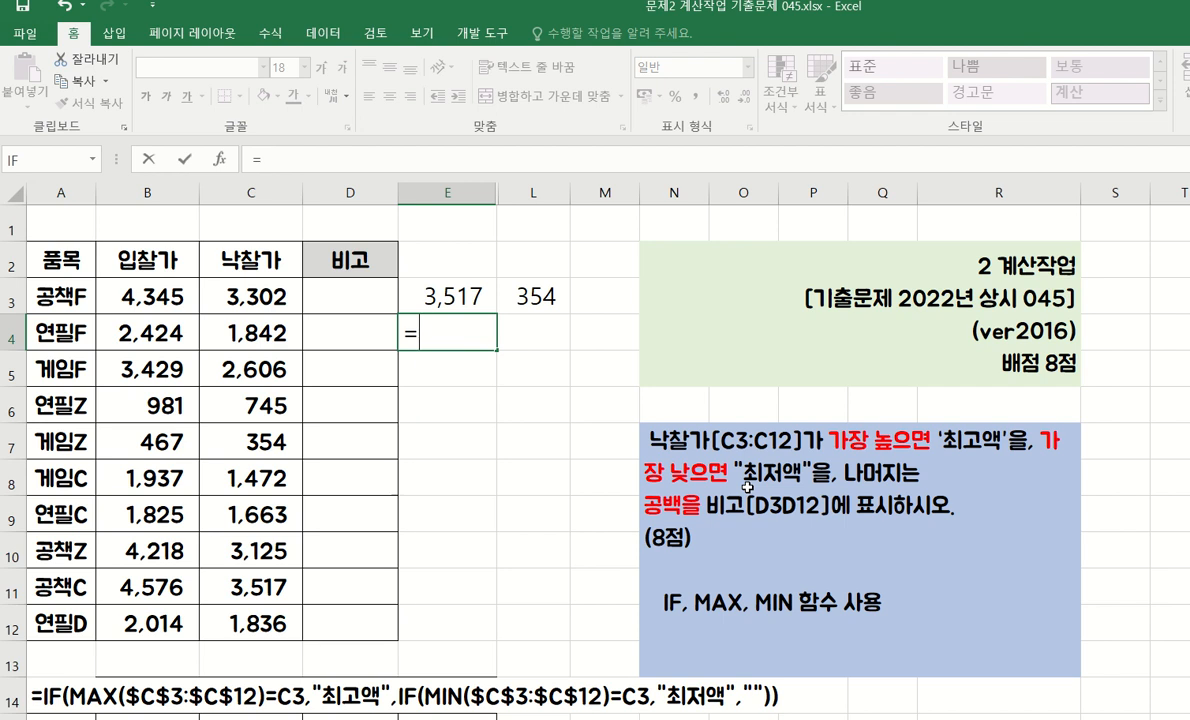
text(if)
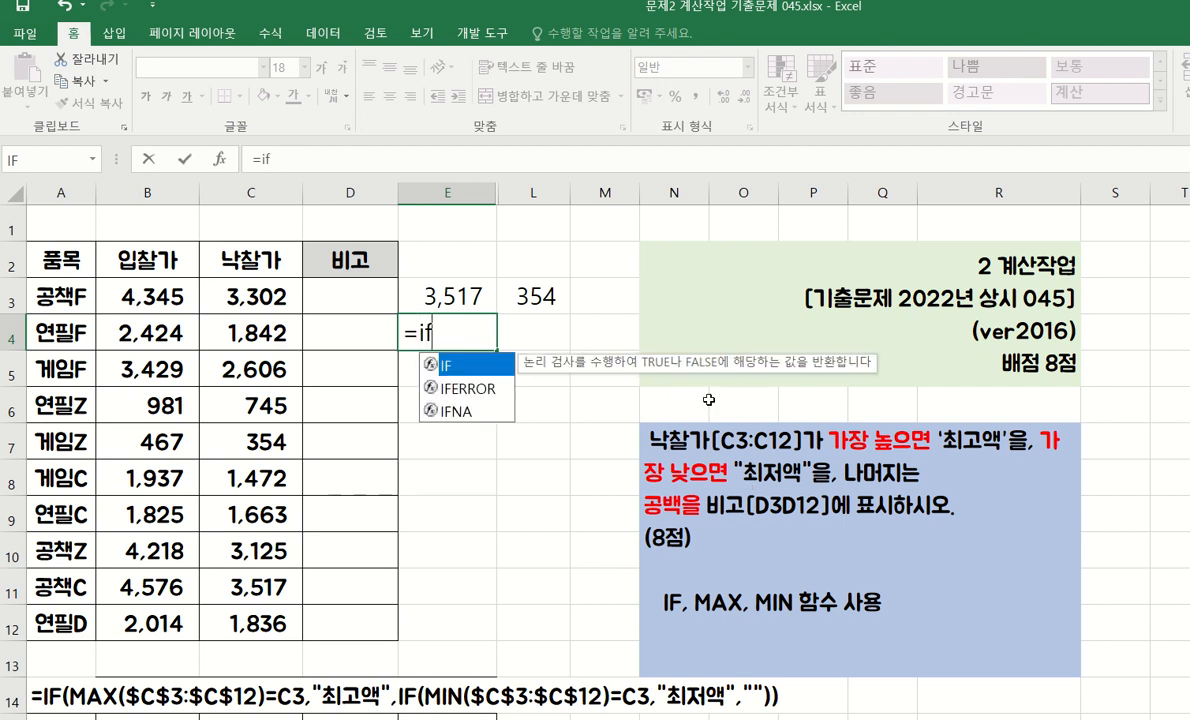
double_click(447, 366)
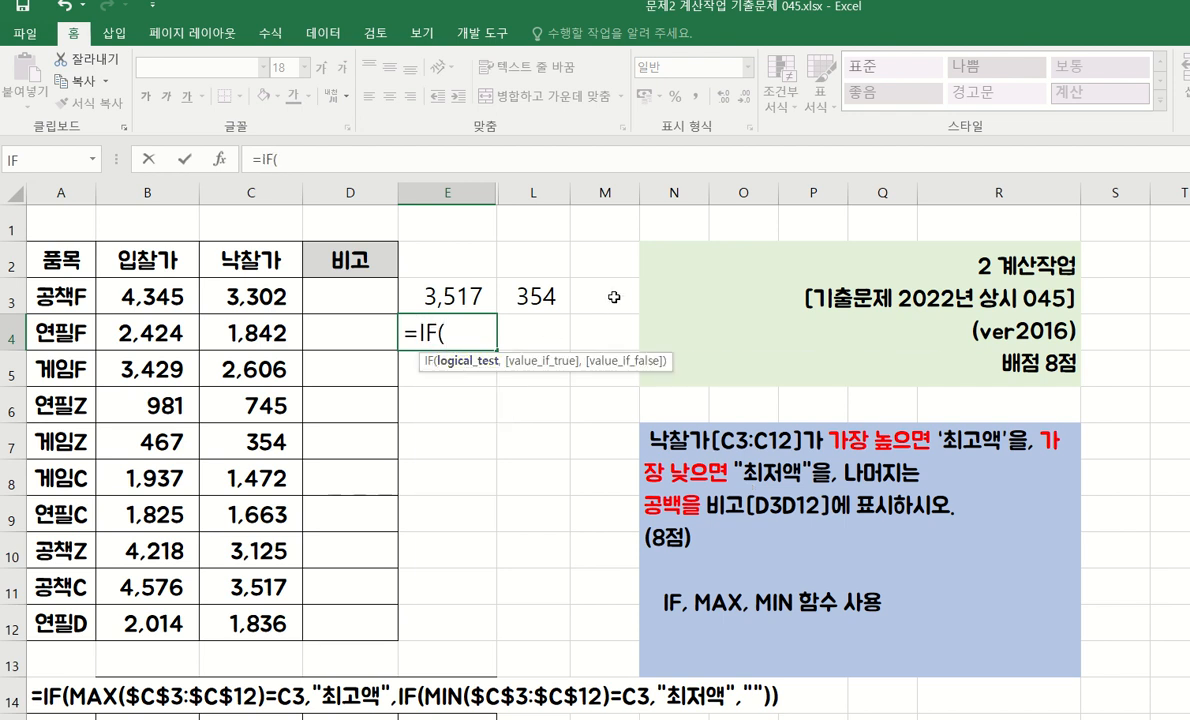
key(Escape)
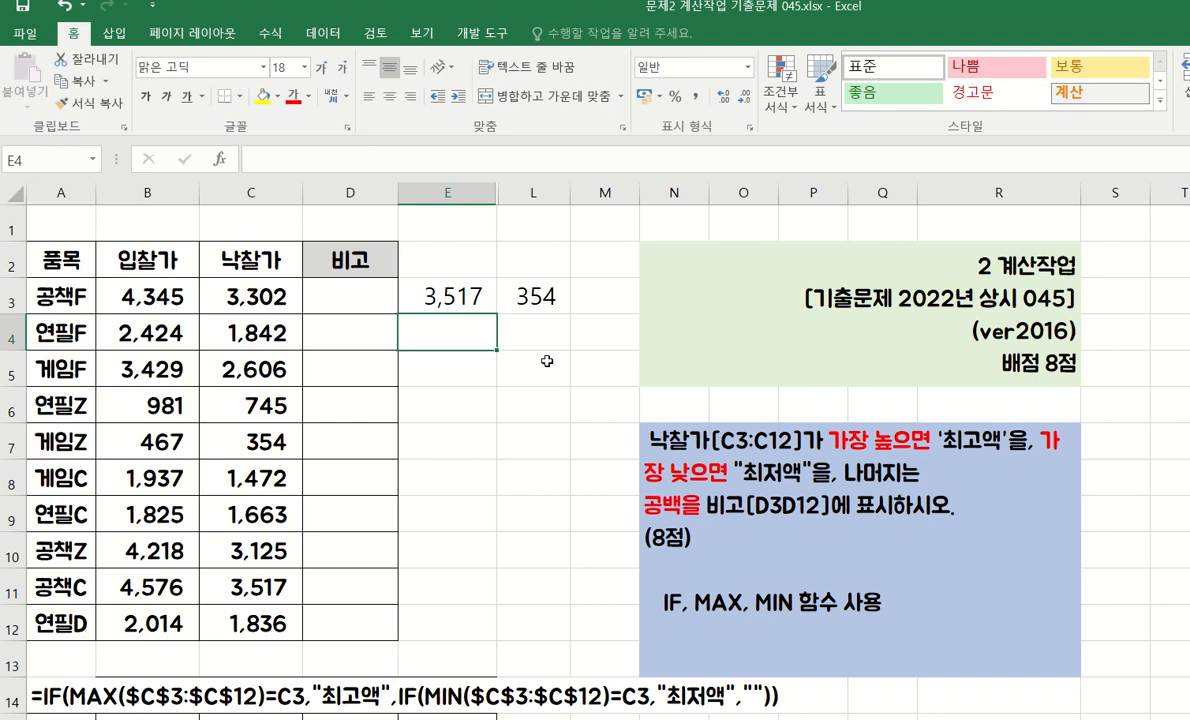
Start an IF formula in cell M3 and bring up its function arguments
click(617, 300)
text(=)
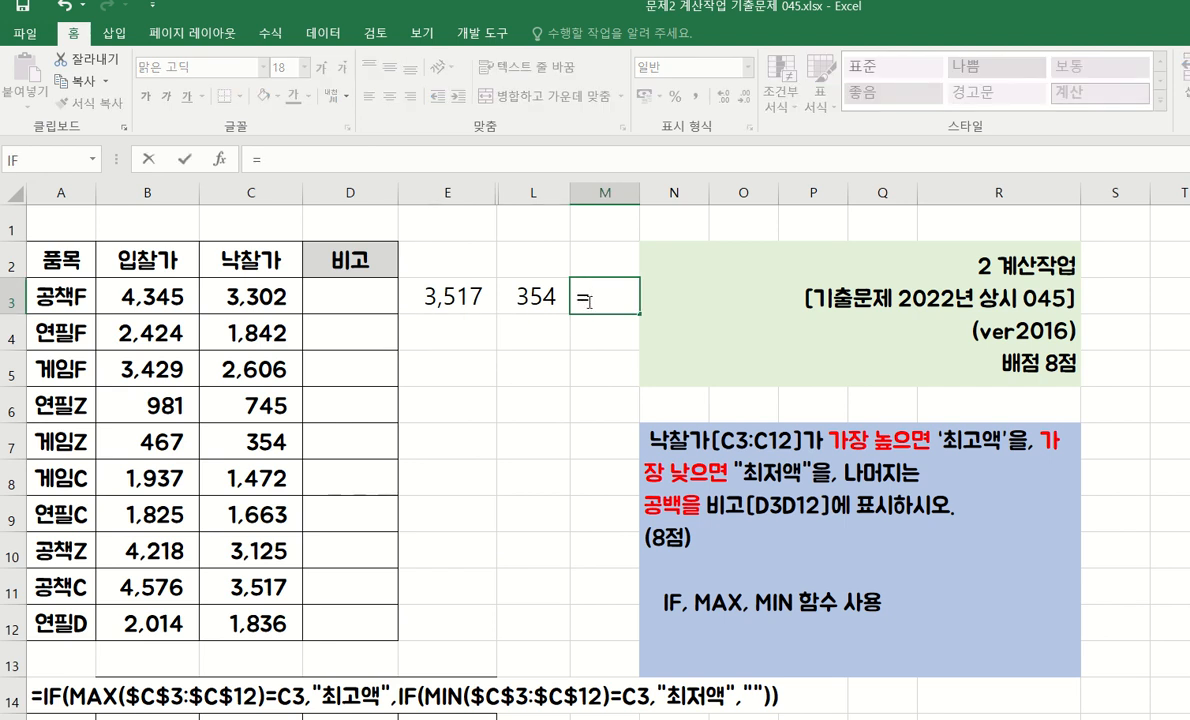
text(if)
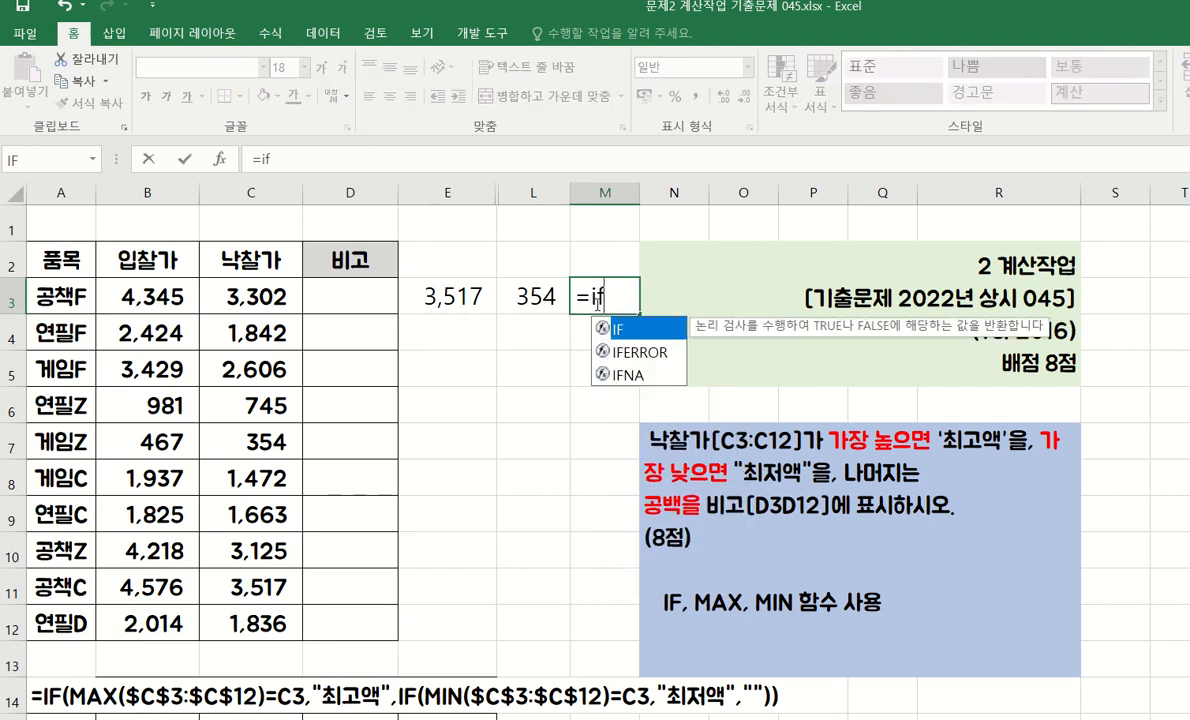
key(Tab)
click(220, 159)
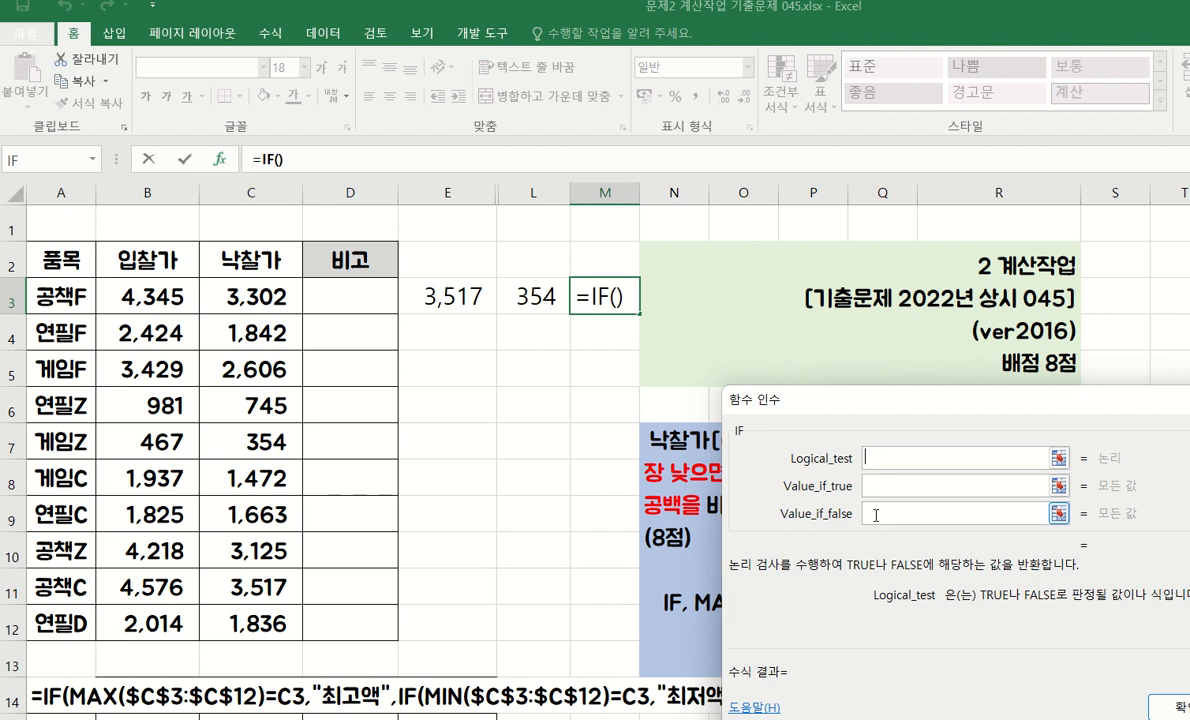
drag(926, 407, 724, 412)
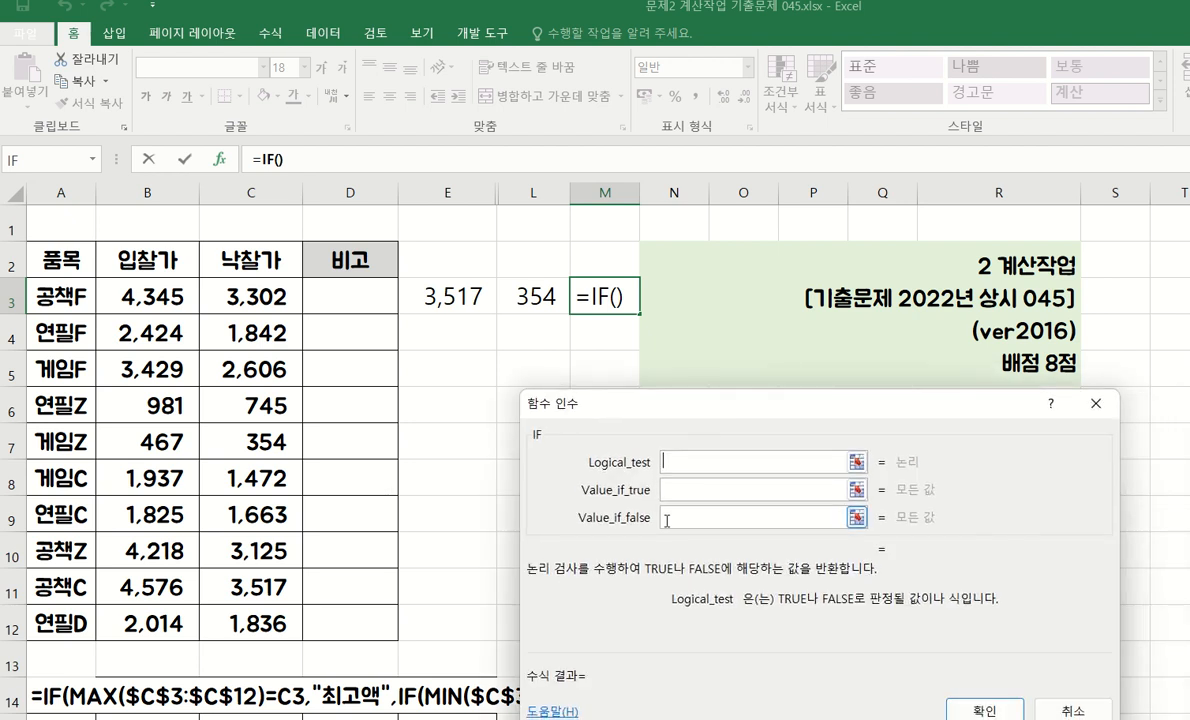
click(722, 517)
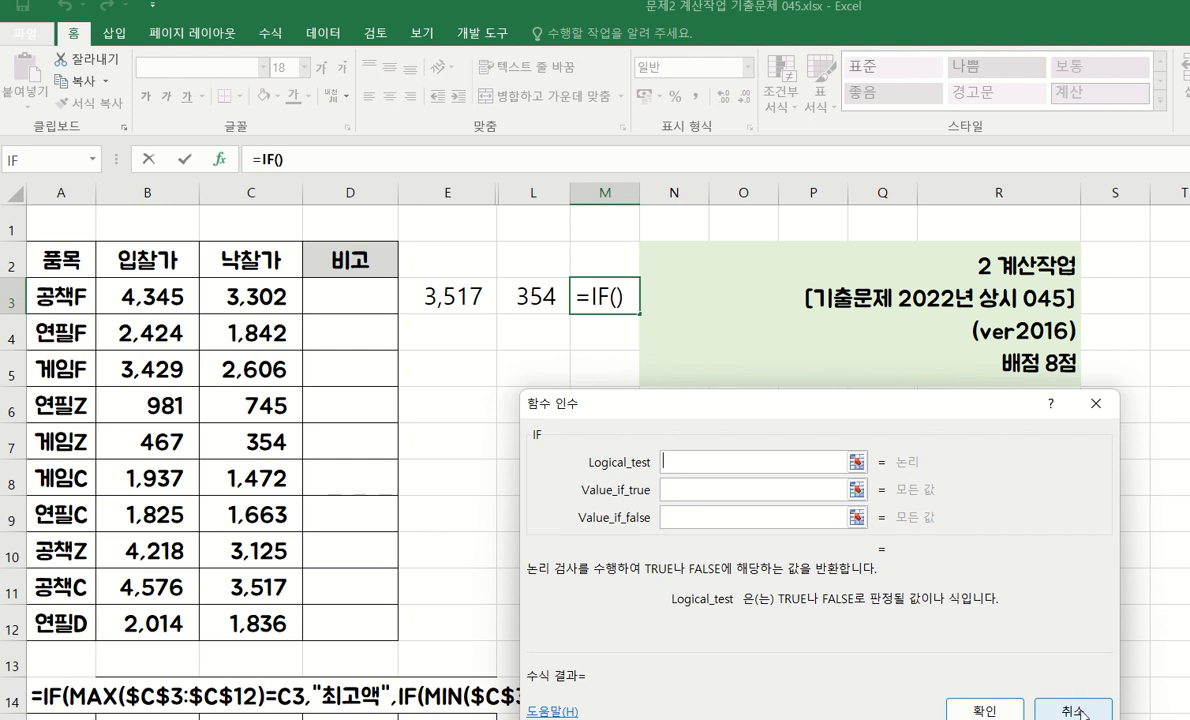
Set the IF function's logical test to max(C3:C12), clearing any stray cell reference from the argument
click(615, 314)
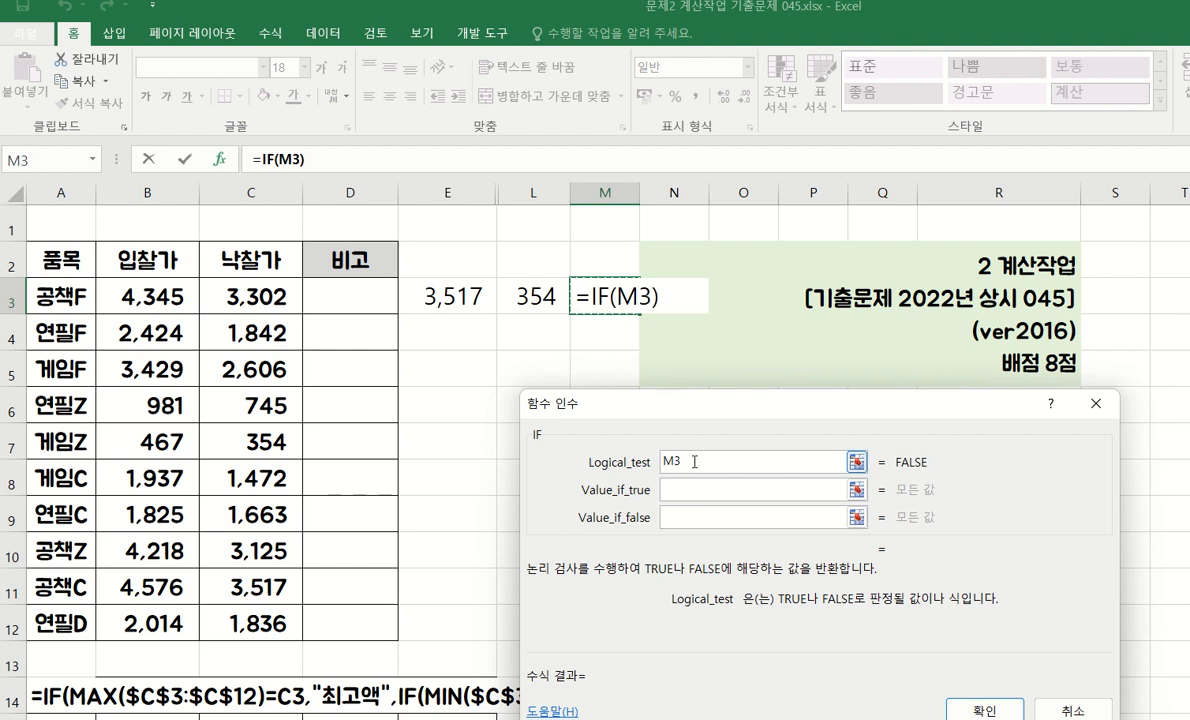
key(BackSpace)
key(BackSpace)
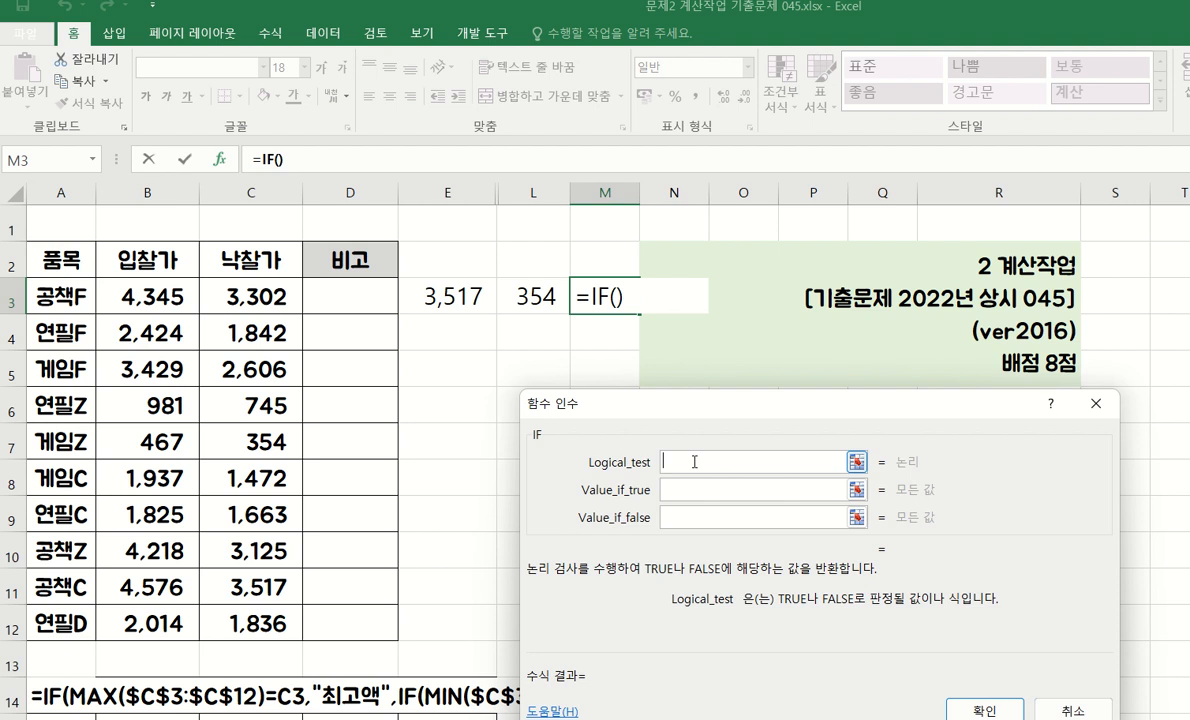
text(max)
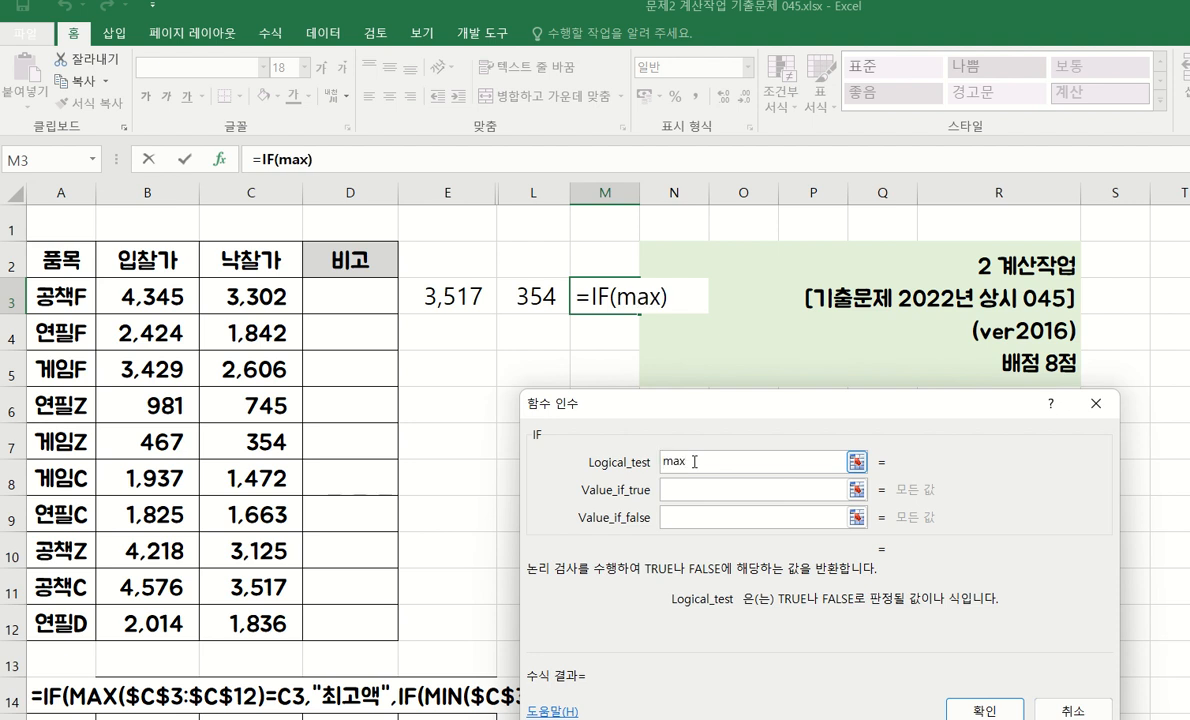
text(()
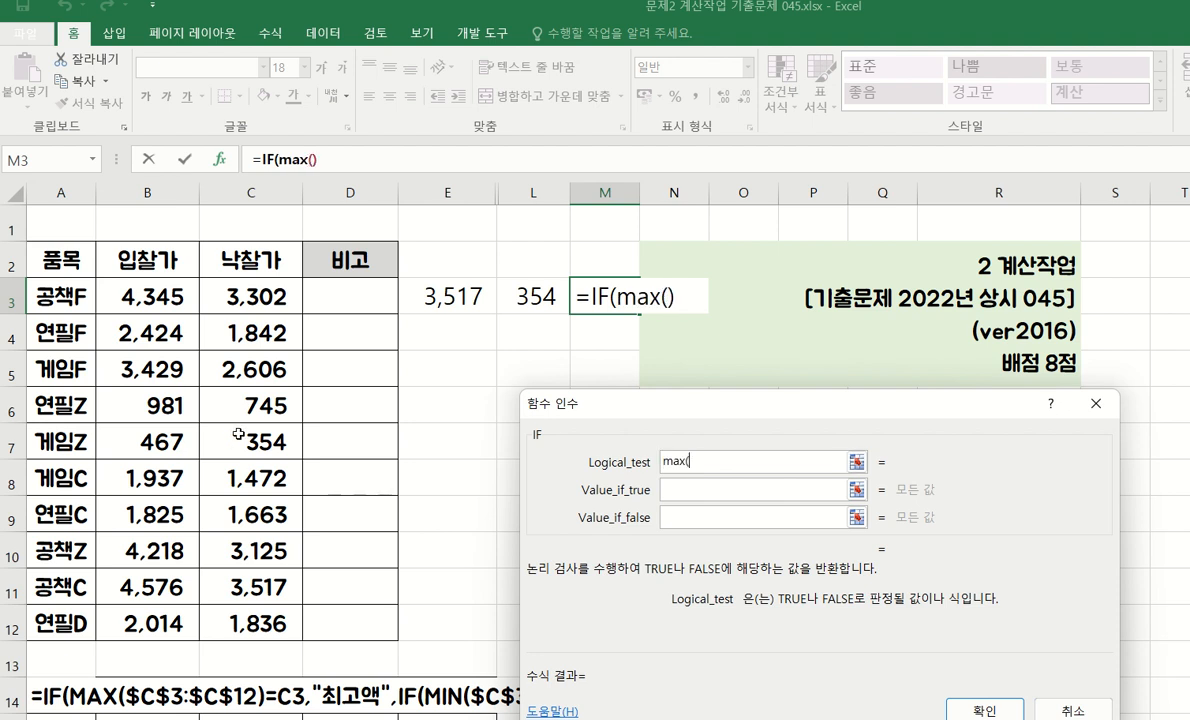
drag(147, 285, 150, 335)
drag(248, 313, 250, 622)
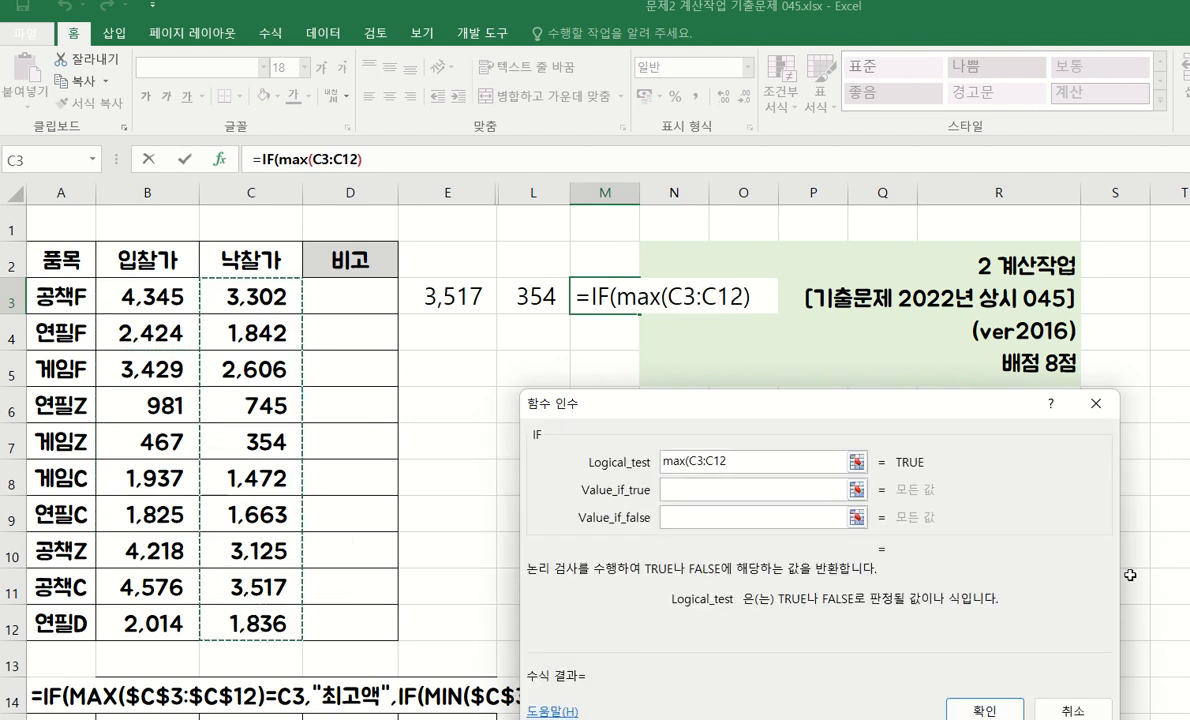
text())
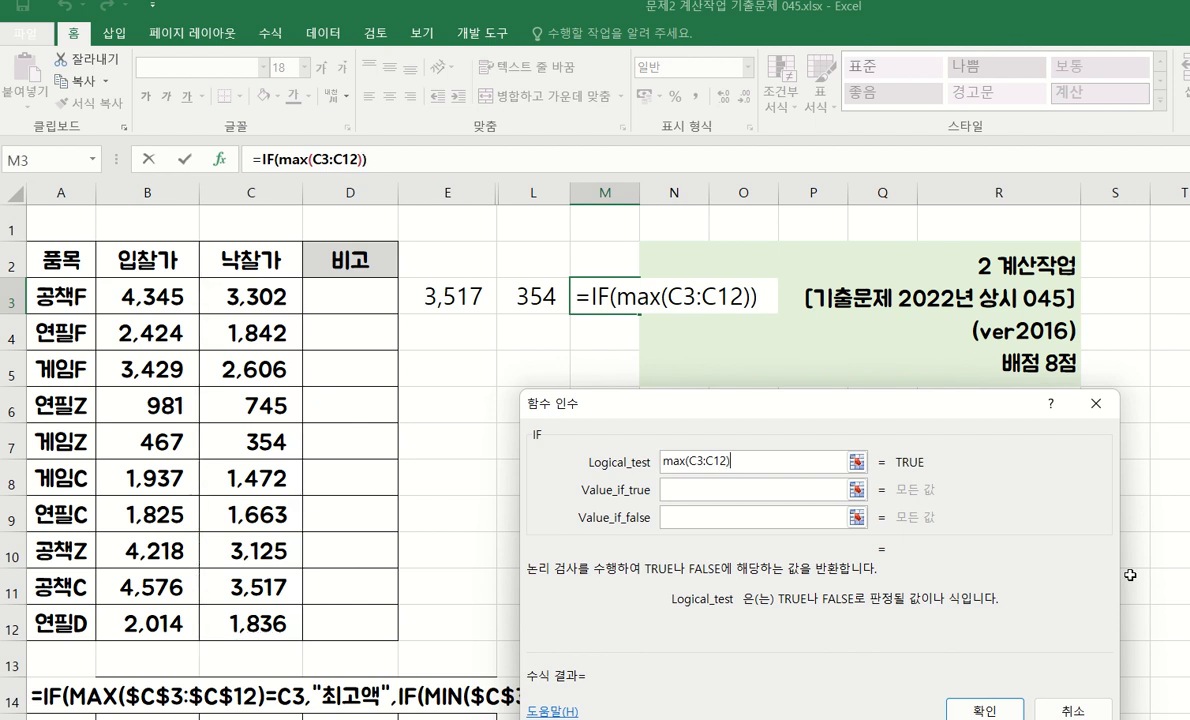
Set the IF function's value if true to 최고액
click(686, 485)
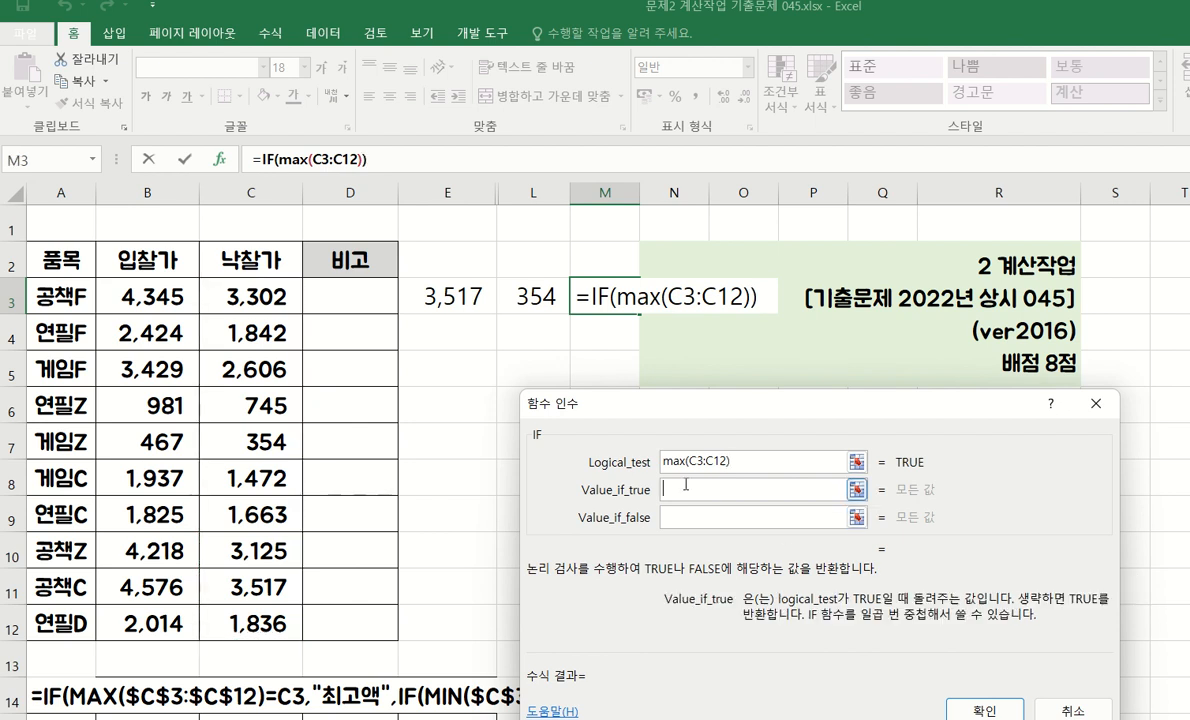
text(chl)
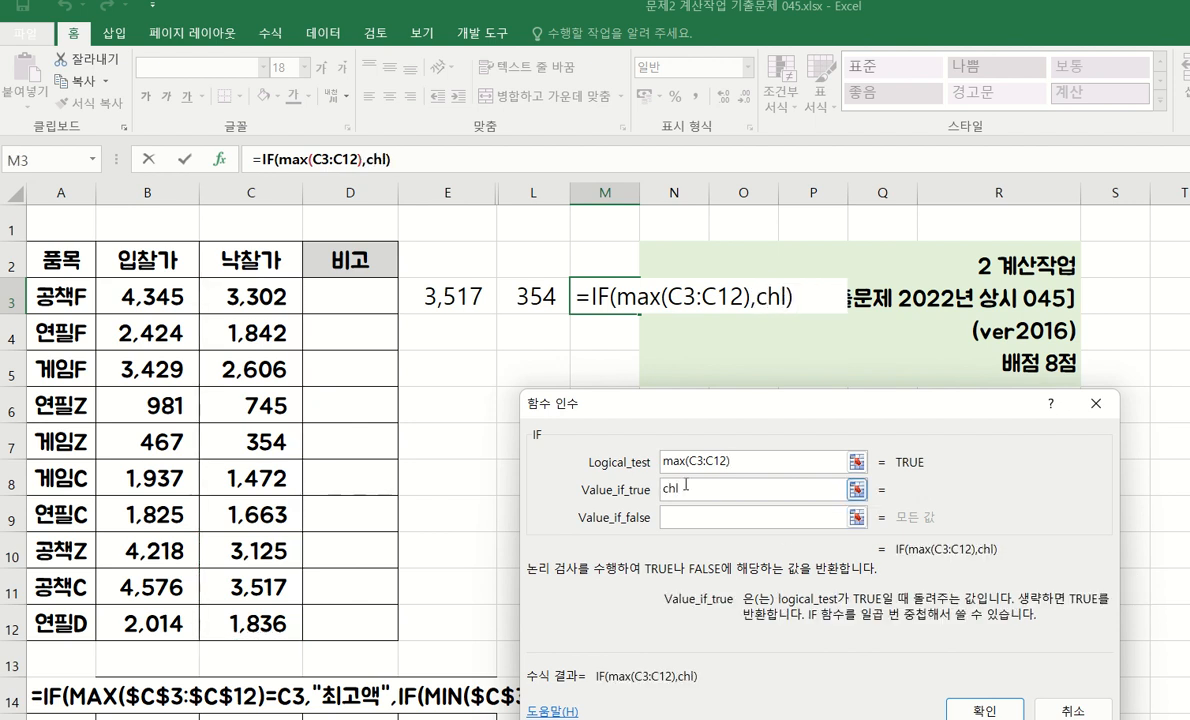
key(BackSpace)
key(BackSpace)
key(BackSpace)
text(최고액)
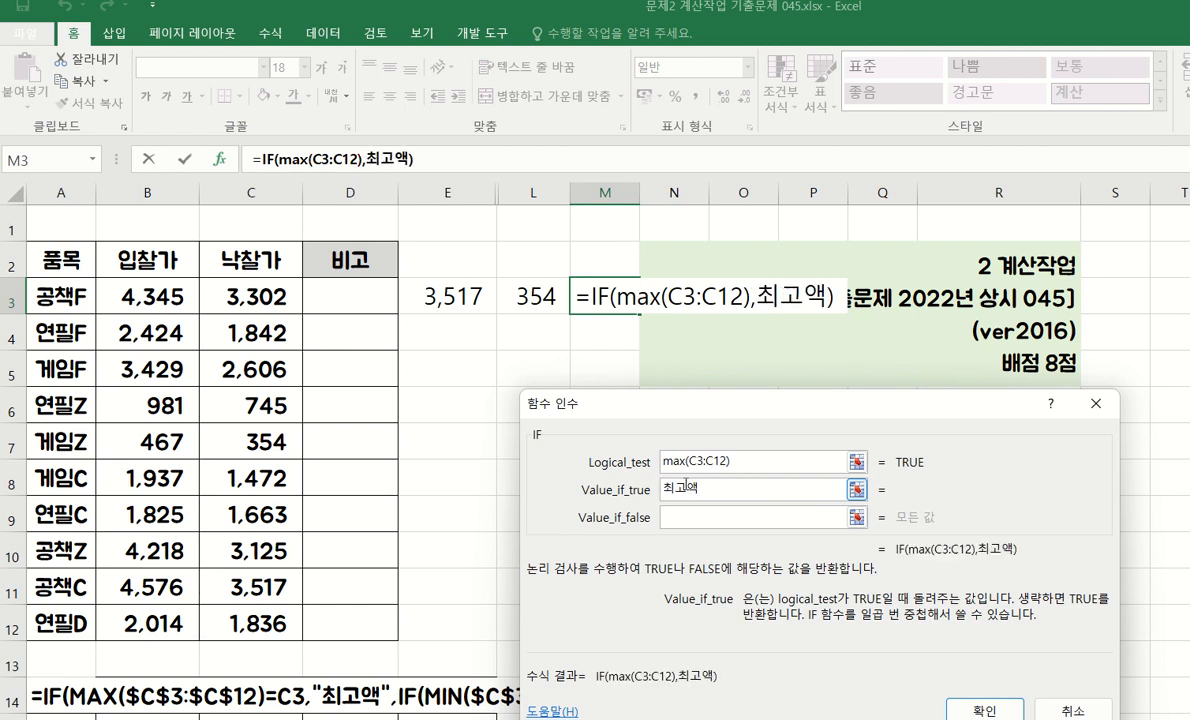
Set the IF function's value if false to 공백 and complete the formula in M3
click(697, 512)
text(ㄱㅇ)
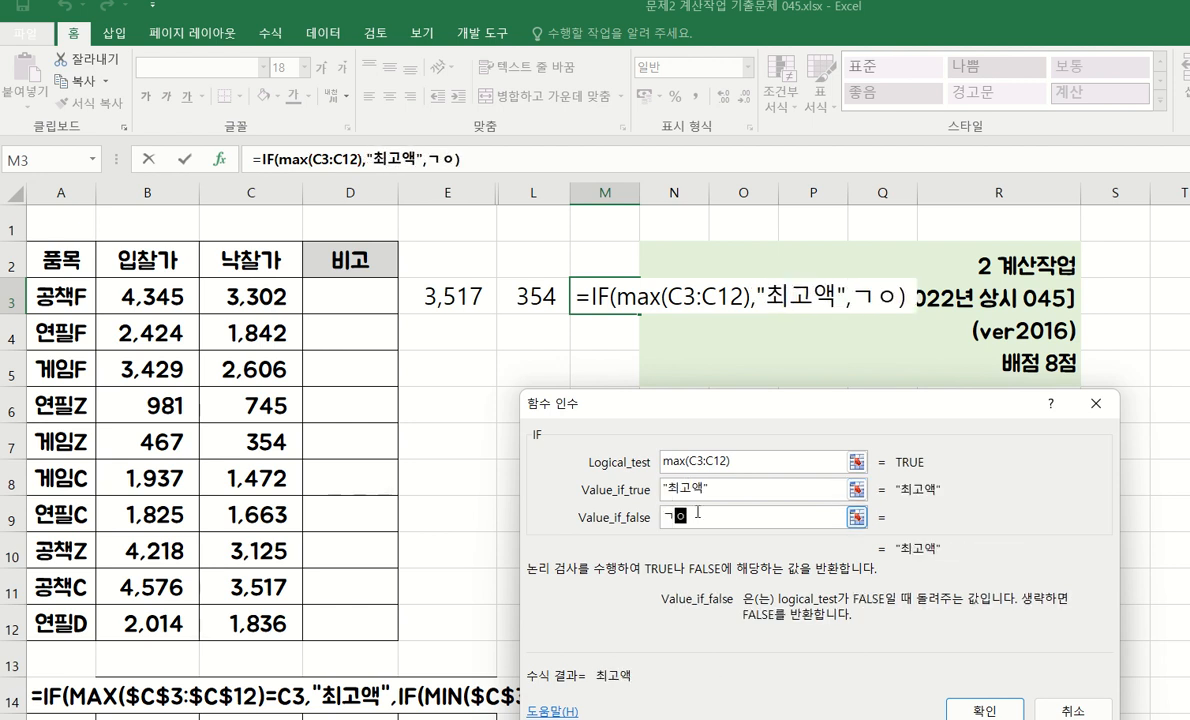
key(BackSpace)
key(BackSpace)
text(ㄱ공백)
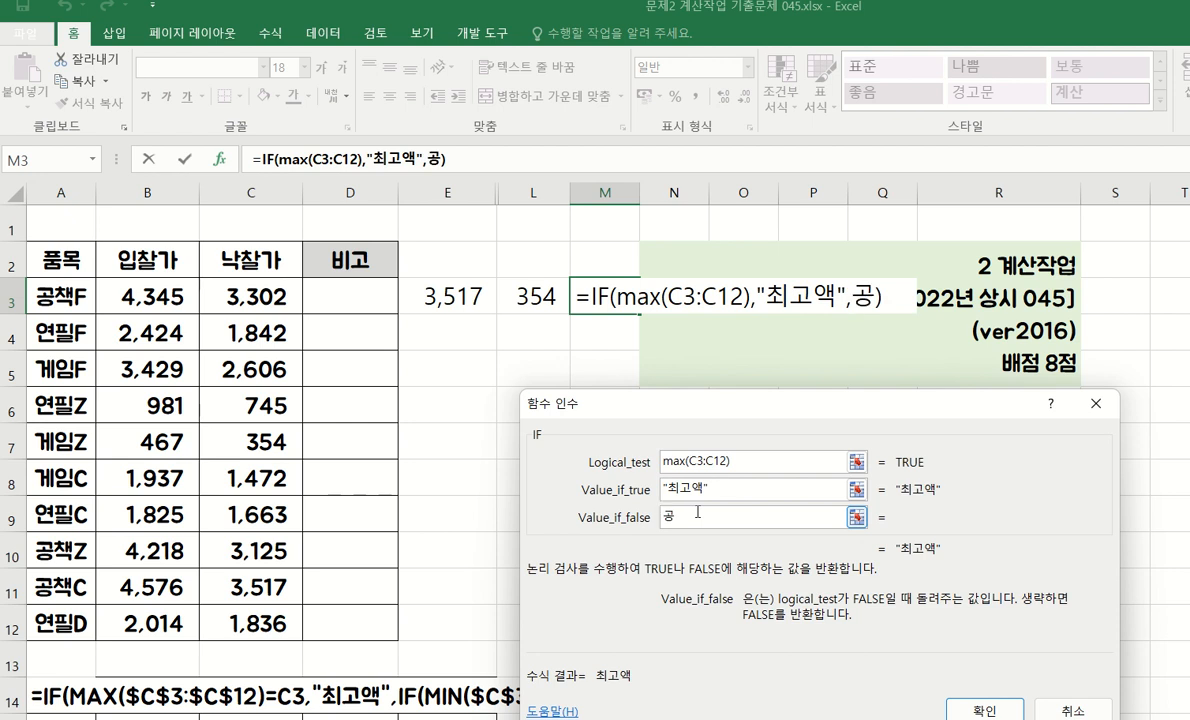
click(979, 712)
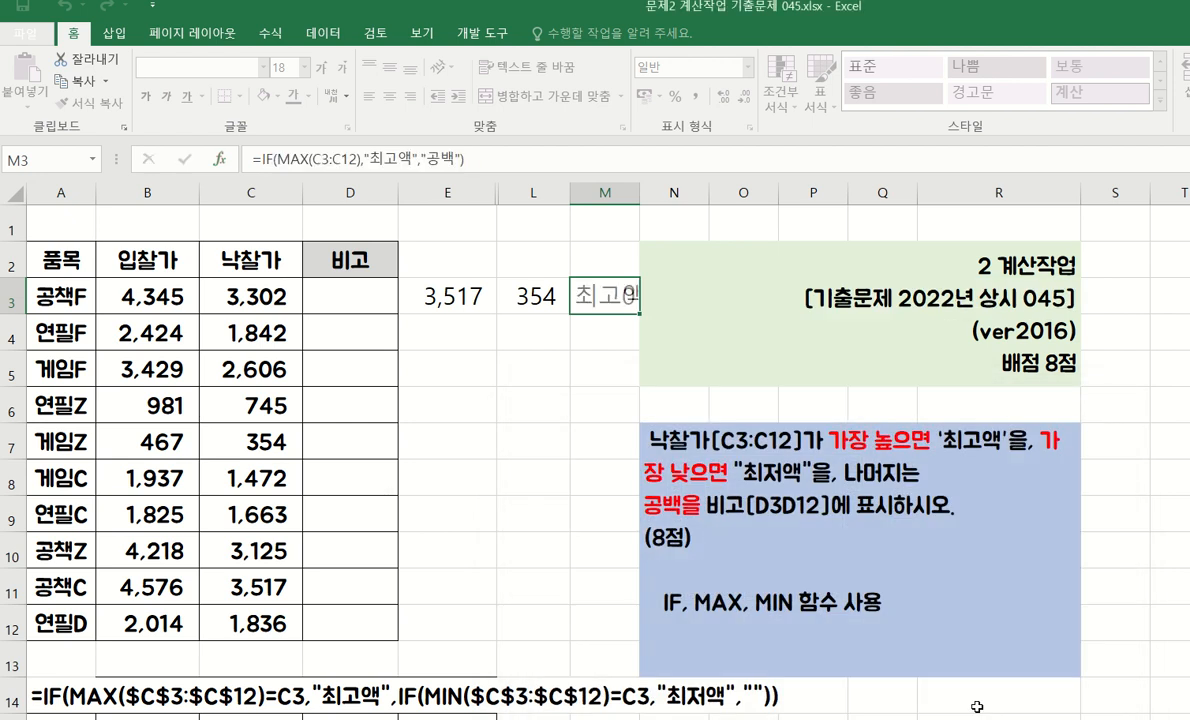
Widen column M to fit the result and fill the IF formula from M3 down to M12
drag(645, 197, 661, 197)
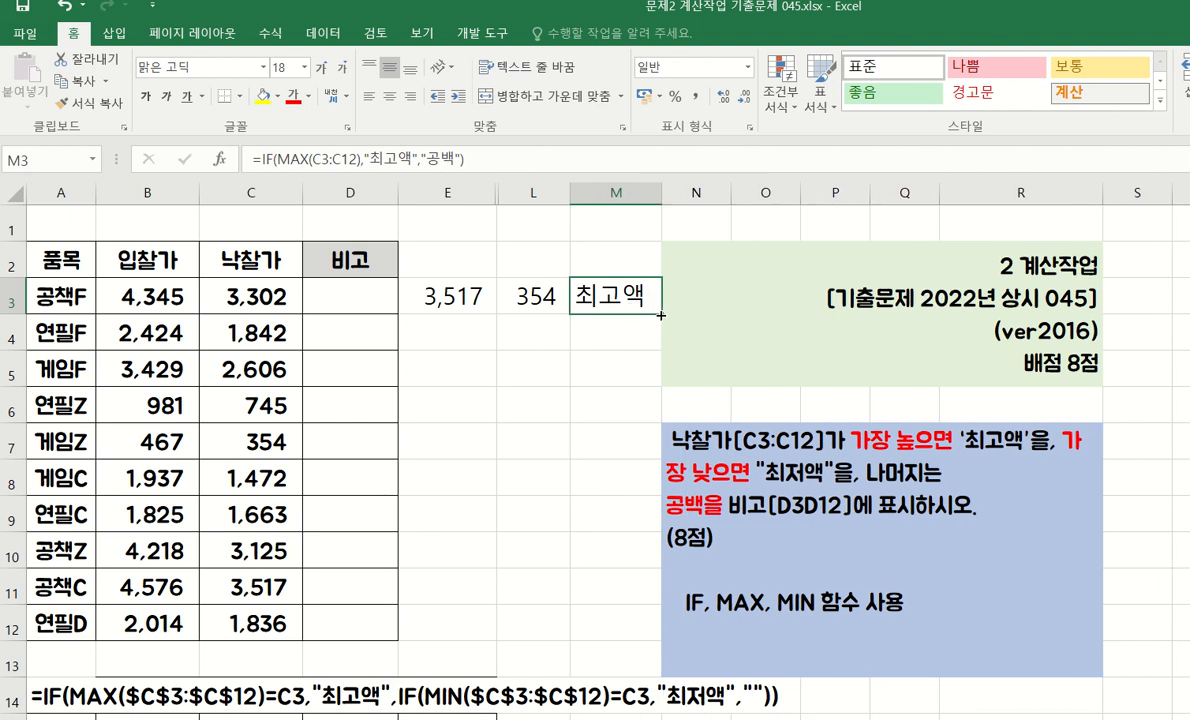
drag(660, 314, 631, 630)
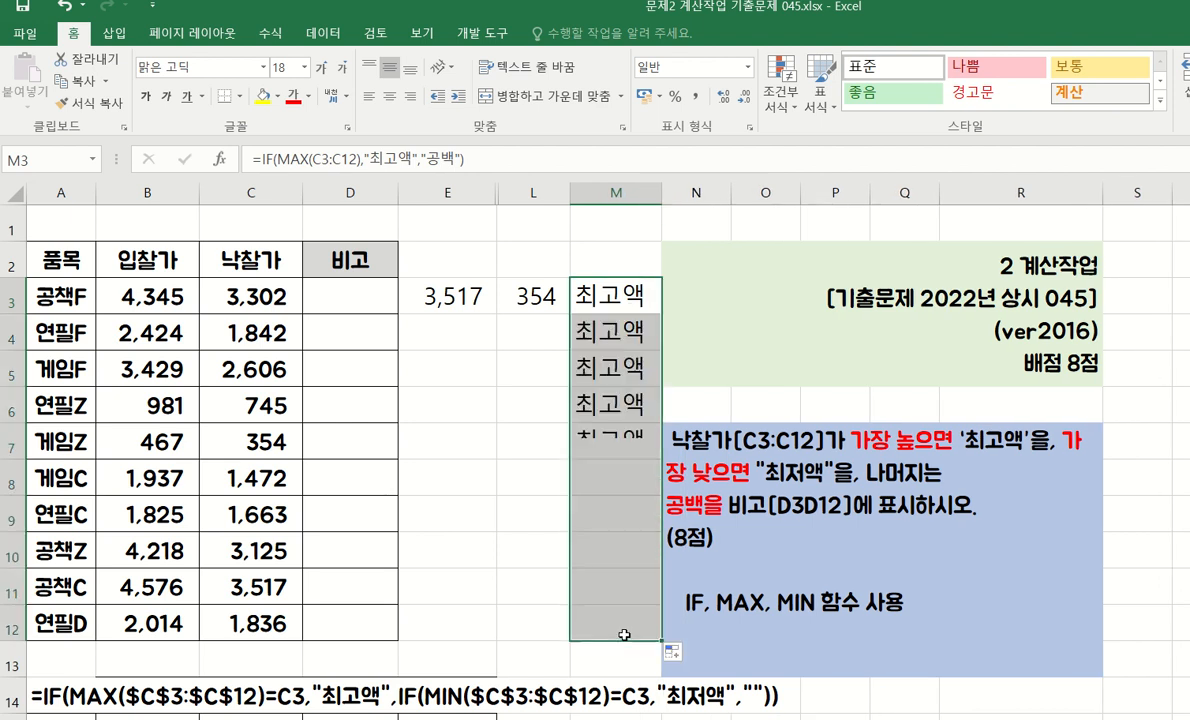
Make the MAX range in M3 absolute as $C$3:$C$12 and clear the copied formulas in M4:M12
click(615, 330)
mouse_move(710, 20)
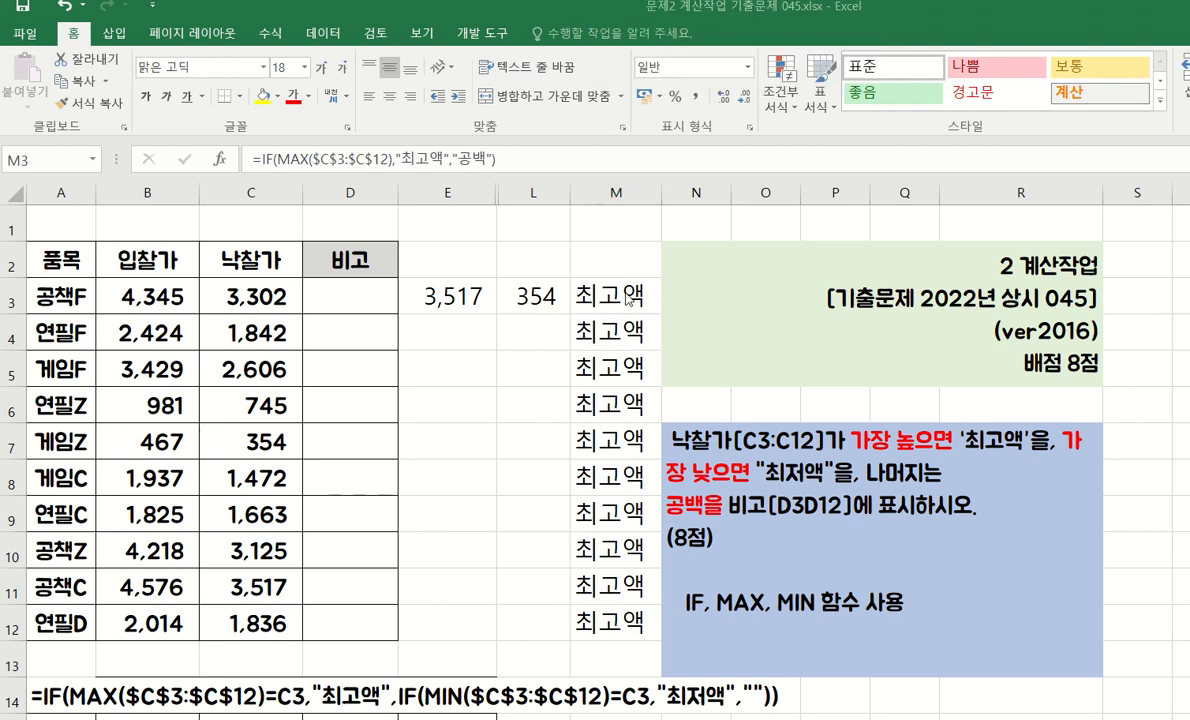
key(ctrl+shift+Down)
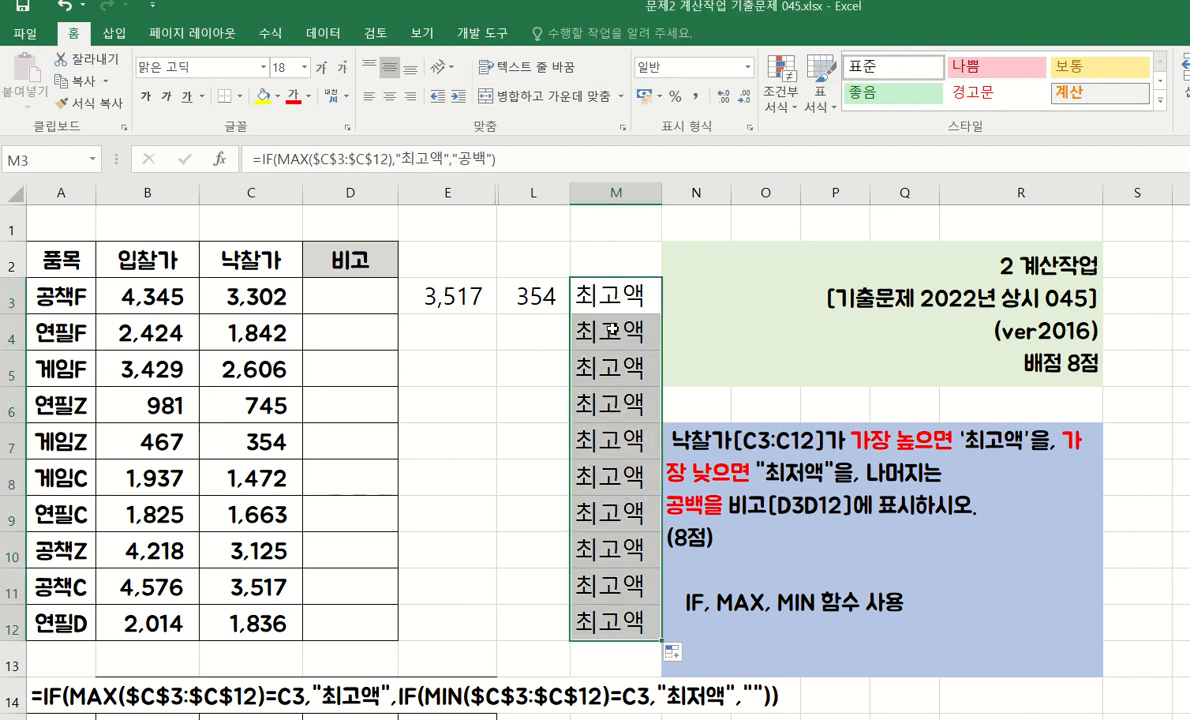
drag(585, 330, 662, 621)
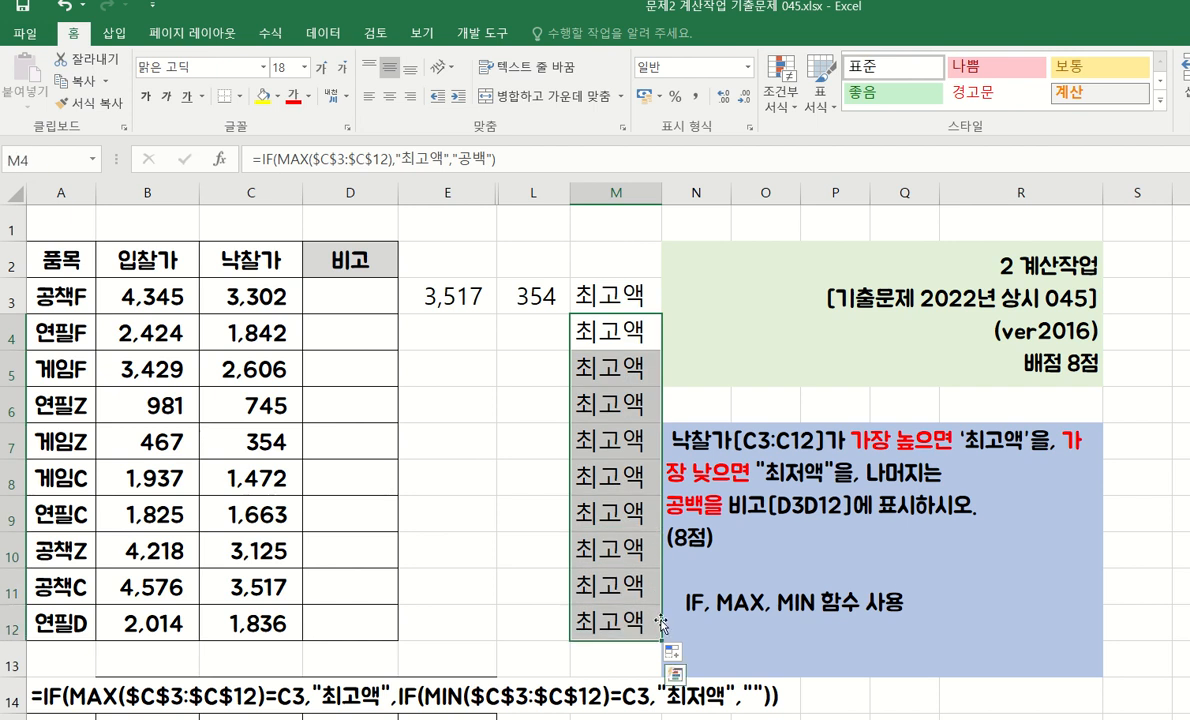
key(Delete)
Extend the IF function's logical test in M3 to MAX($C$3:$C$12)=C3
click(637, 295)
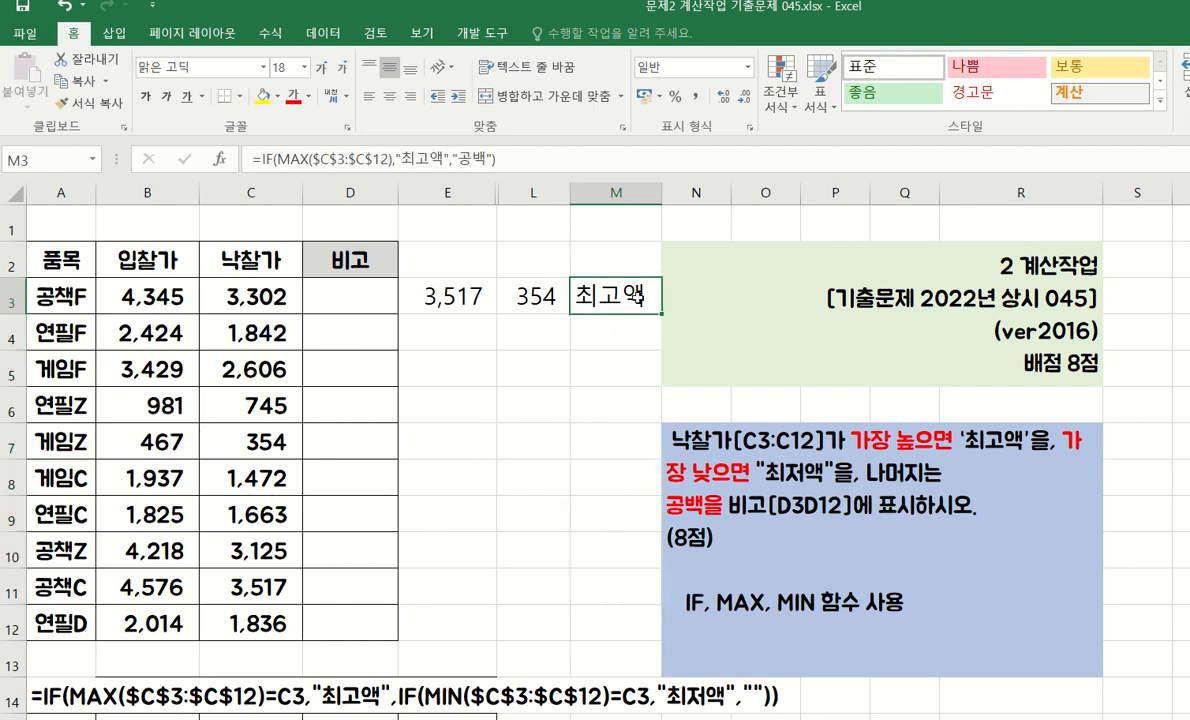
click(218, 159)
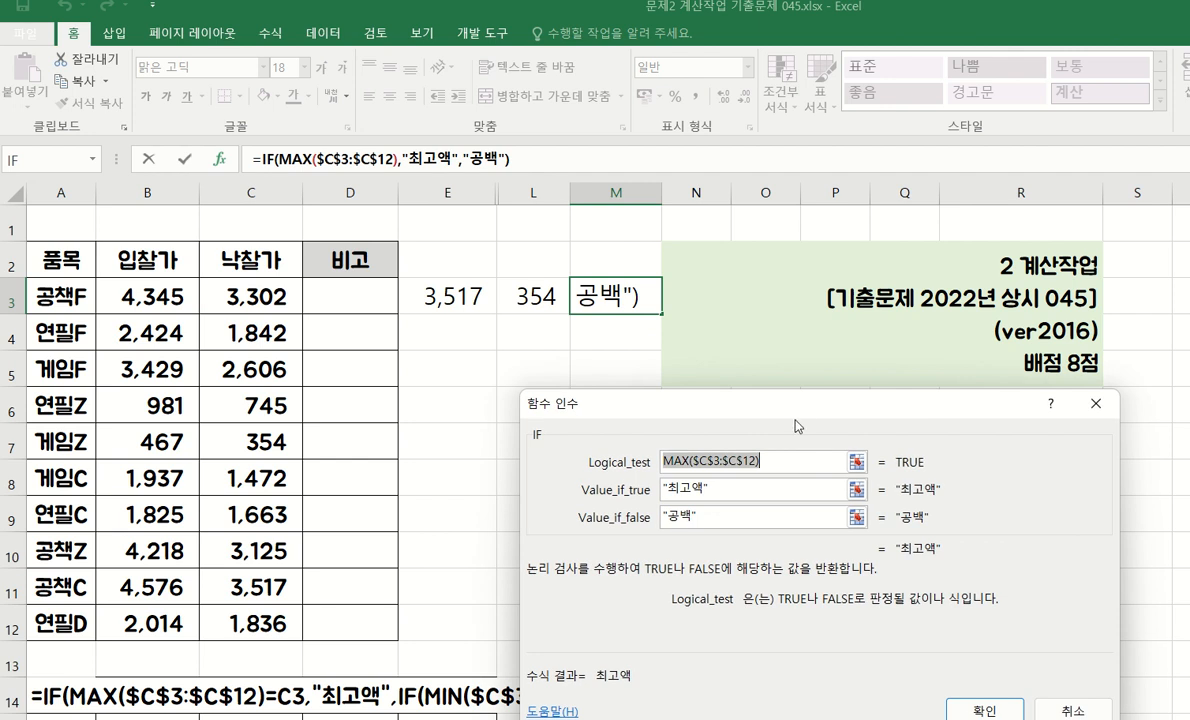
drag(740, 397, 818, 362)
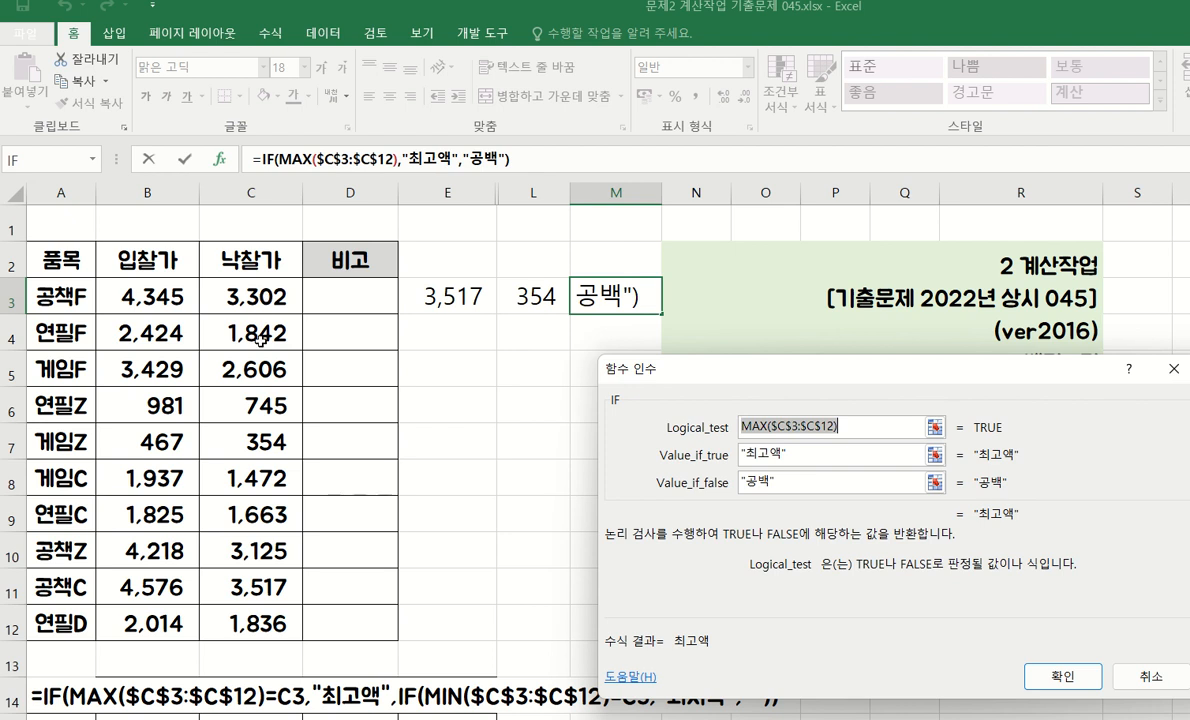
click(856, 426)
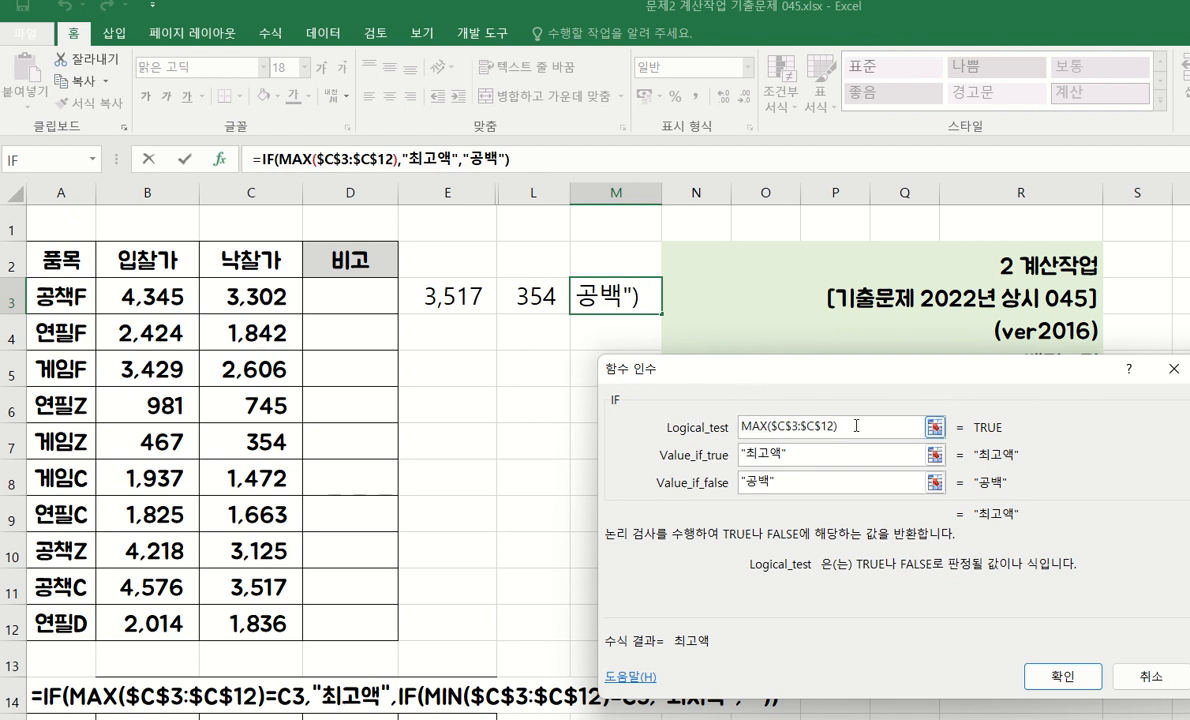
text(=)
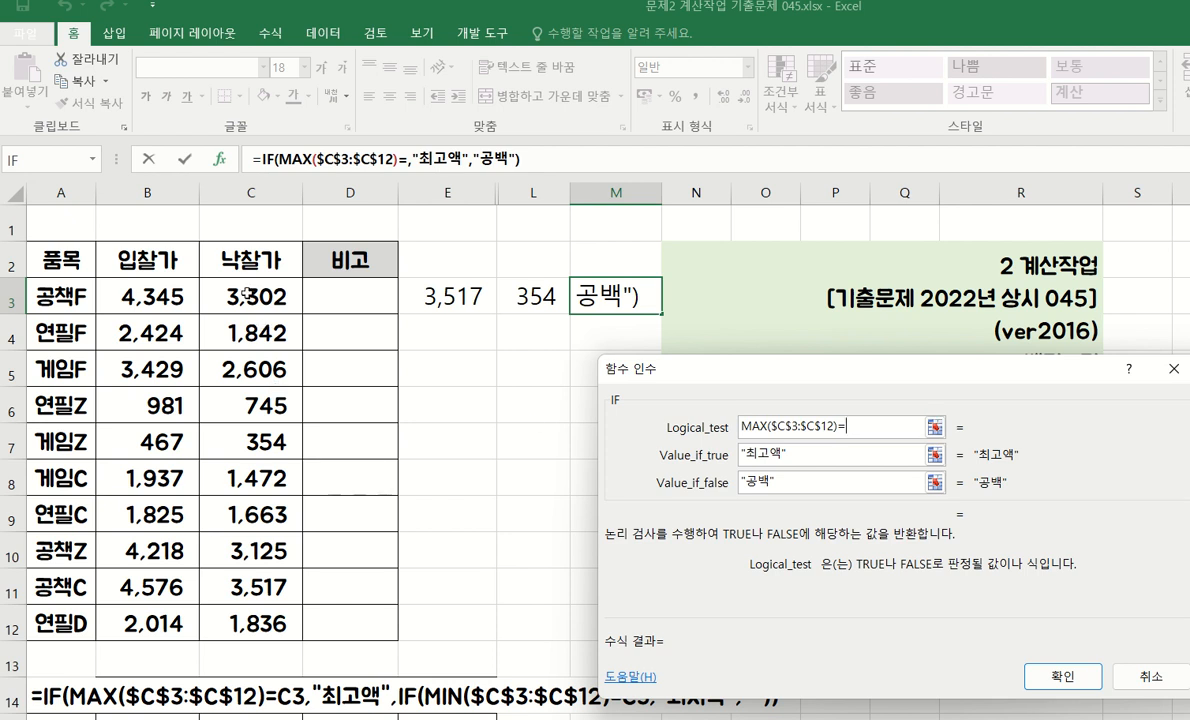
click(246, 292)
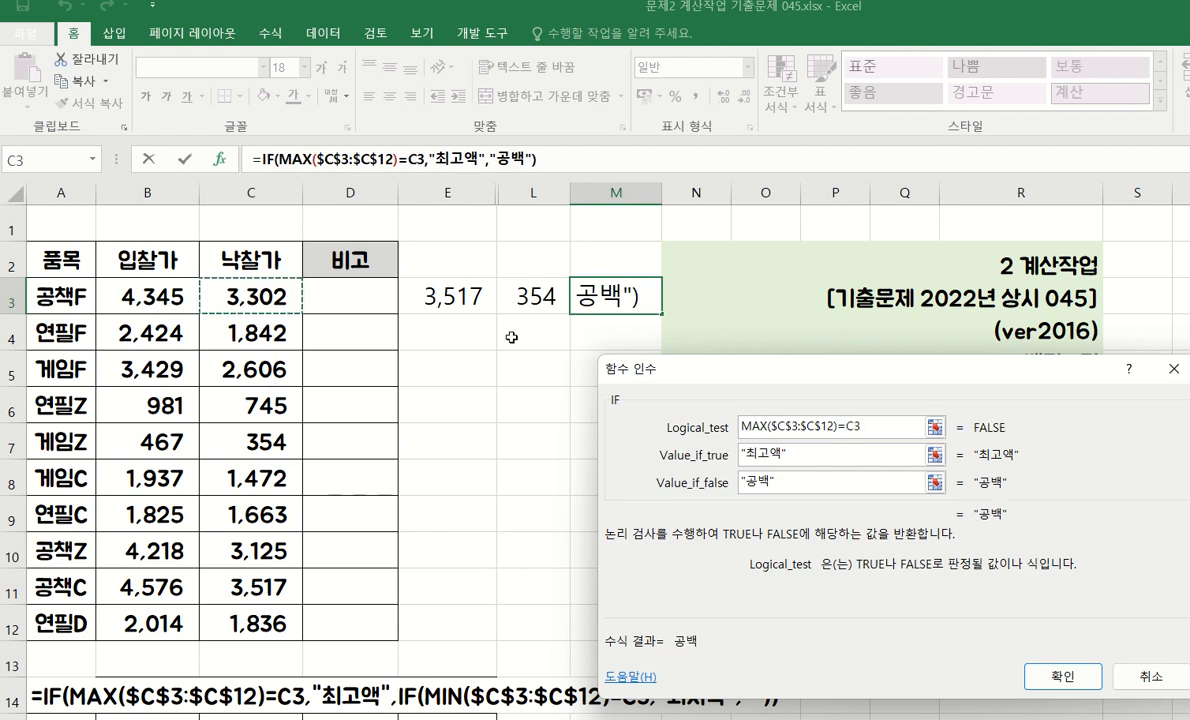
click(1063, 676)
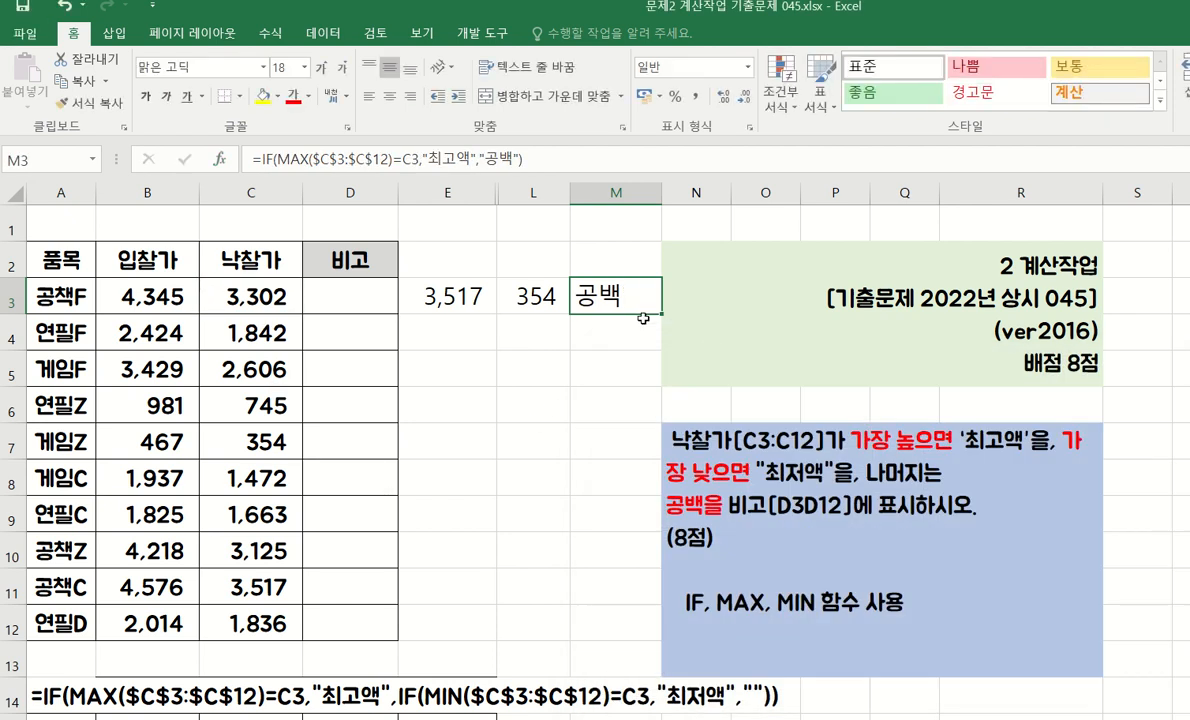
Fill the IF formula from M3 down to M12 and review the formulas in M11 and M3
drag(649, 309, 660, 640)
click(605, 586)
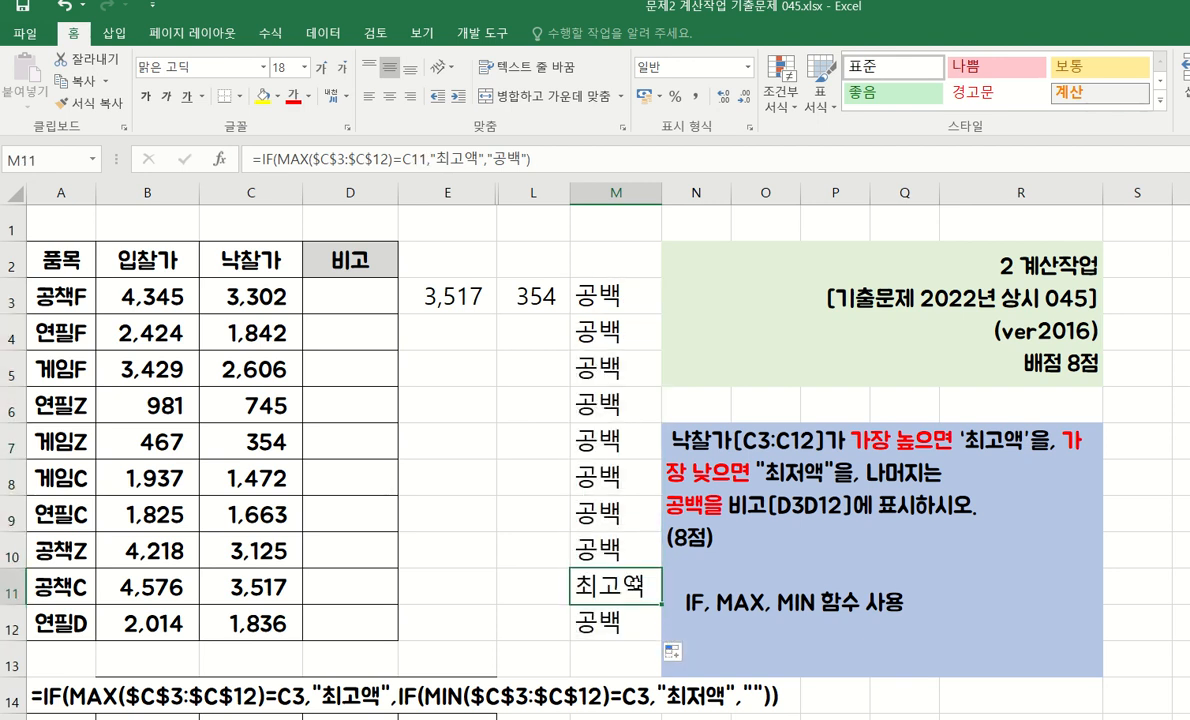
click(610, 297)
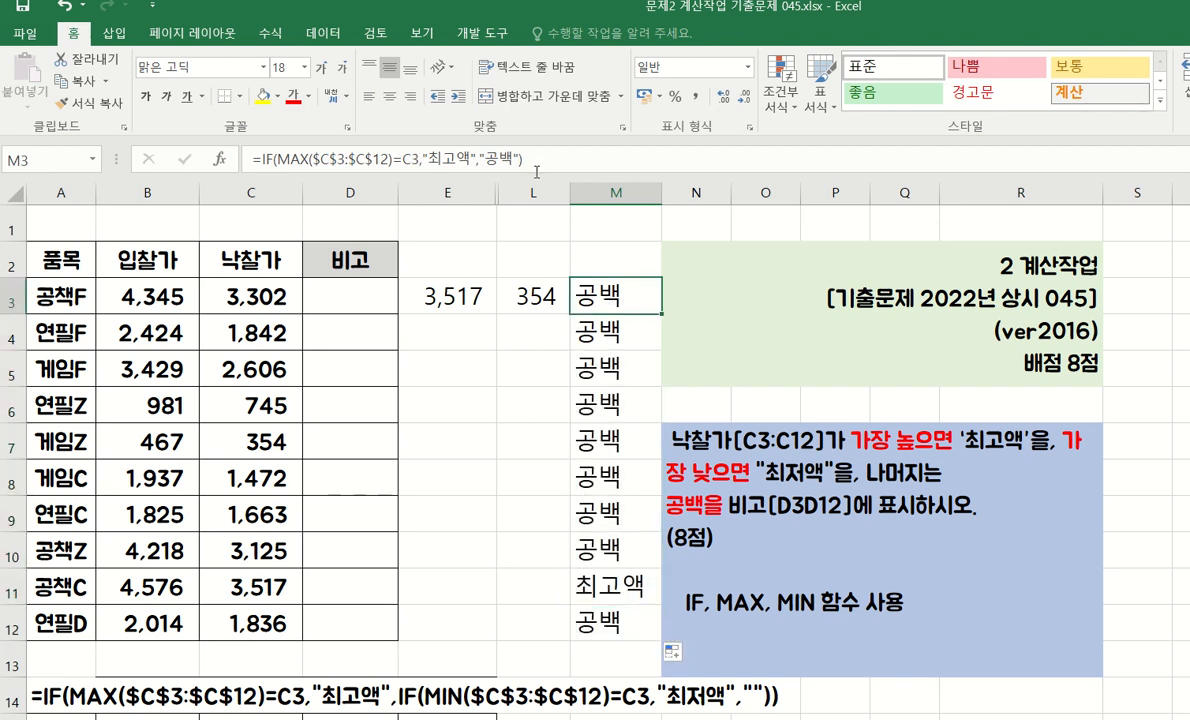
drag(543, 163, 246, 158)
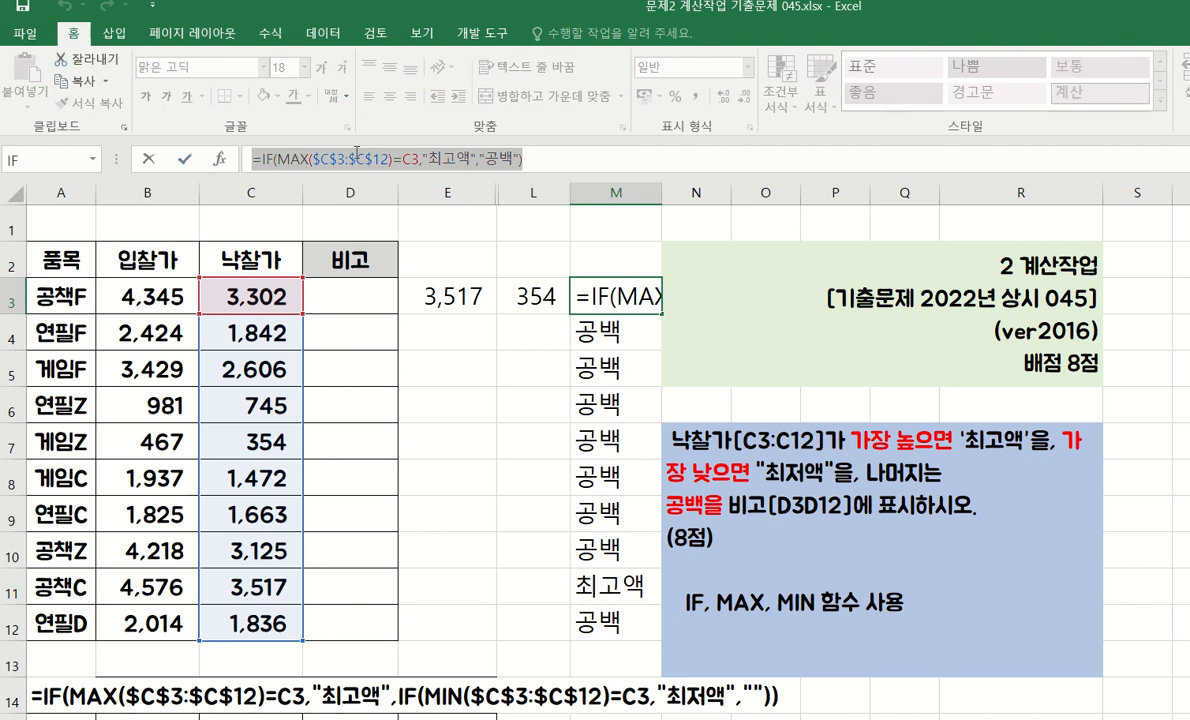
key(Escape)
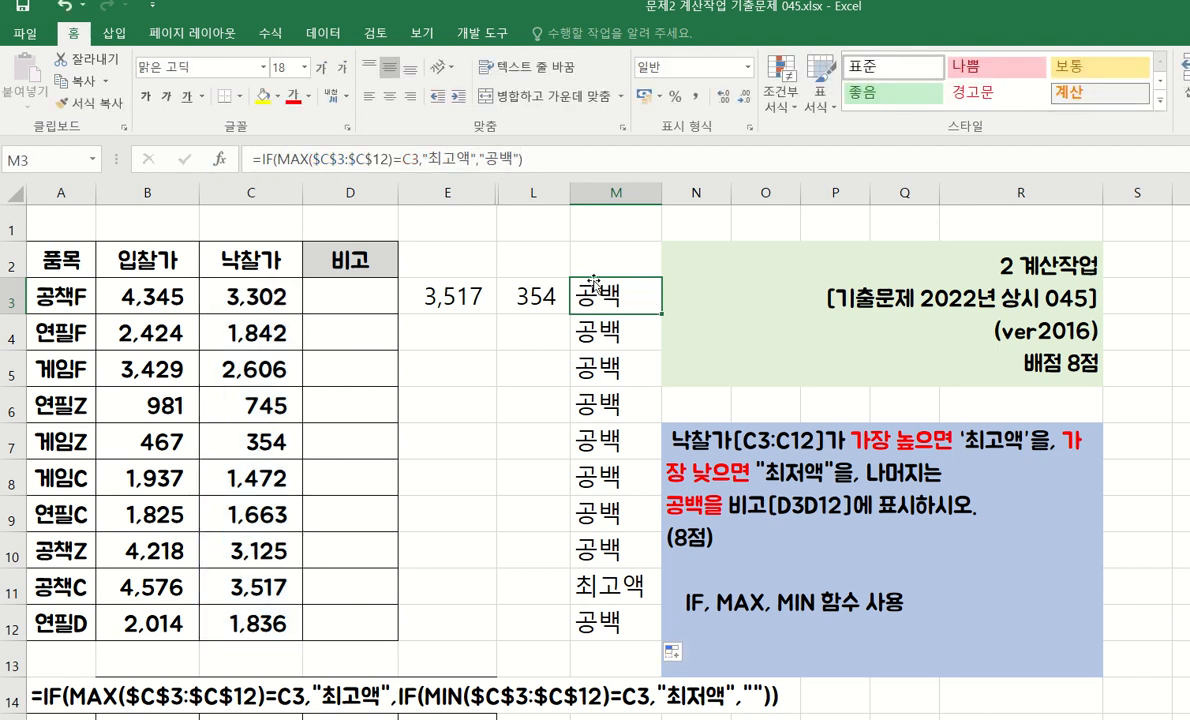
Remove the =C3 comparison from the IF logical test in M3 and refill the formula down to M12
click(218, 159)
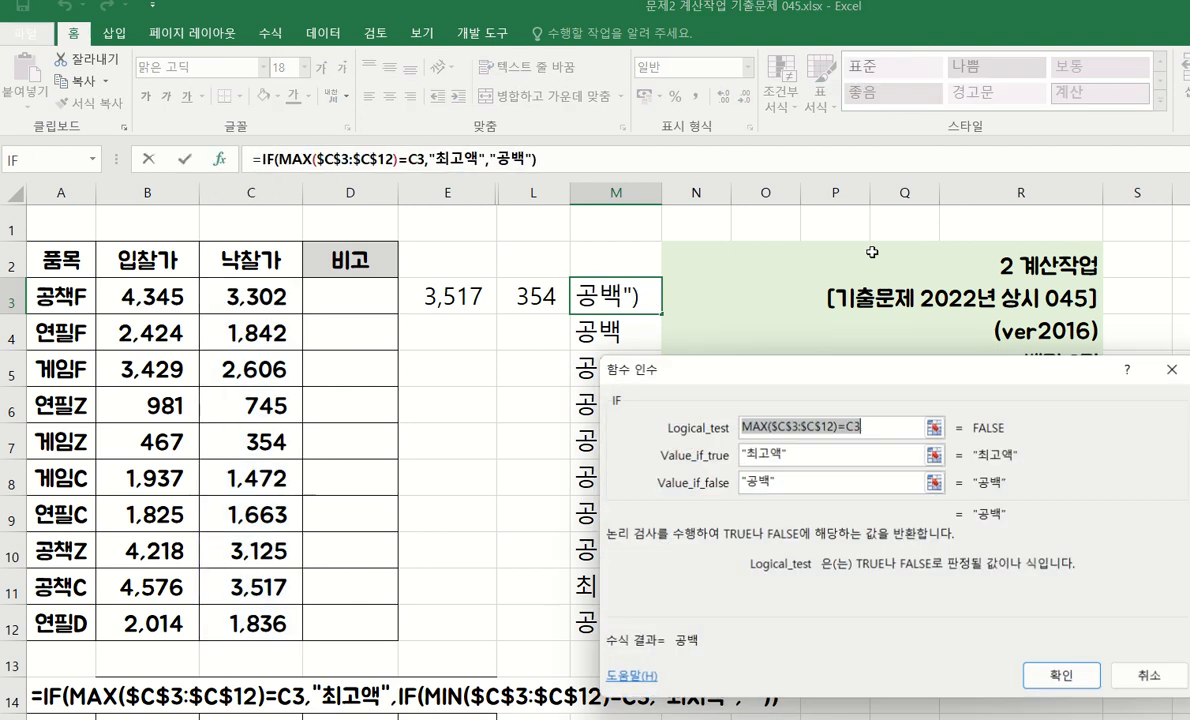
drag(792, 345, 592, 304)
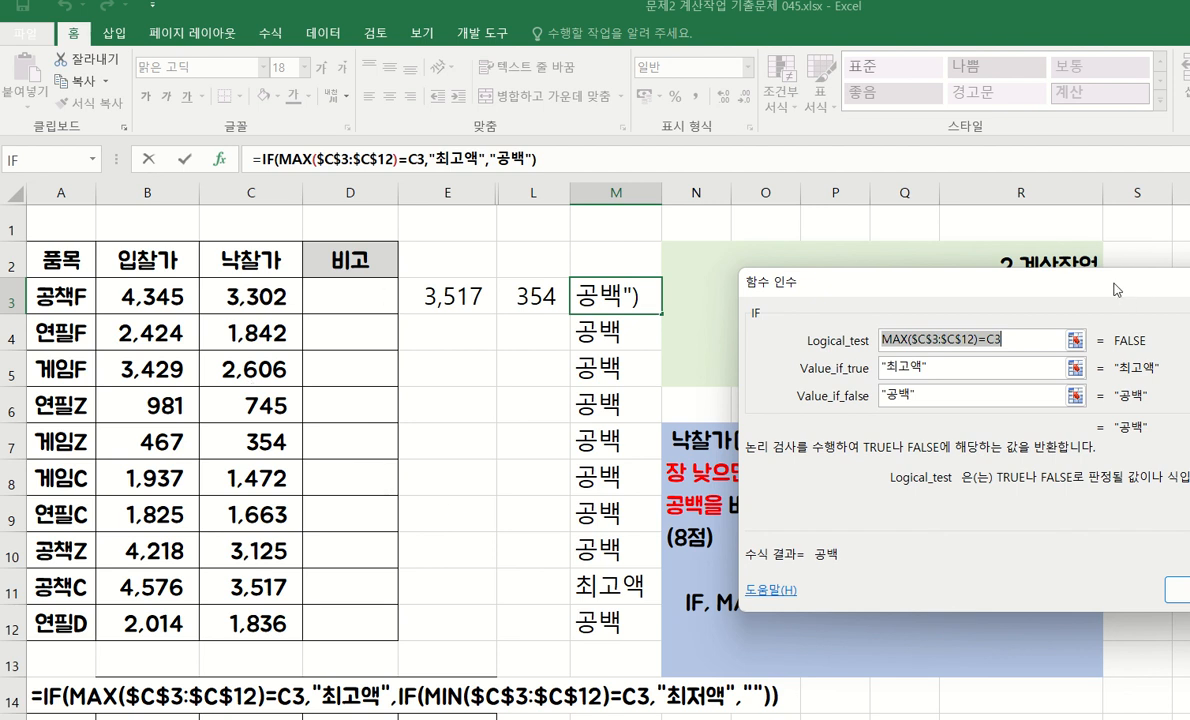
drag(1117, 289, 1069, 252)
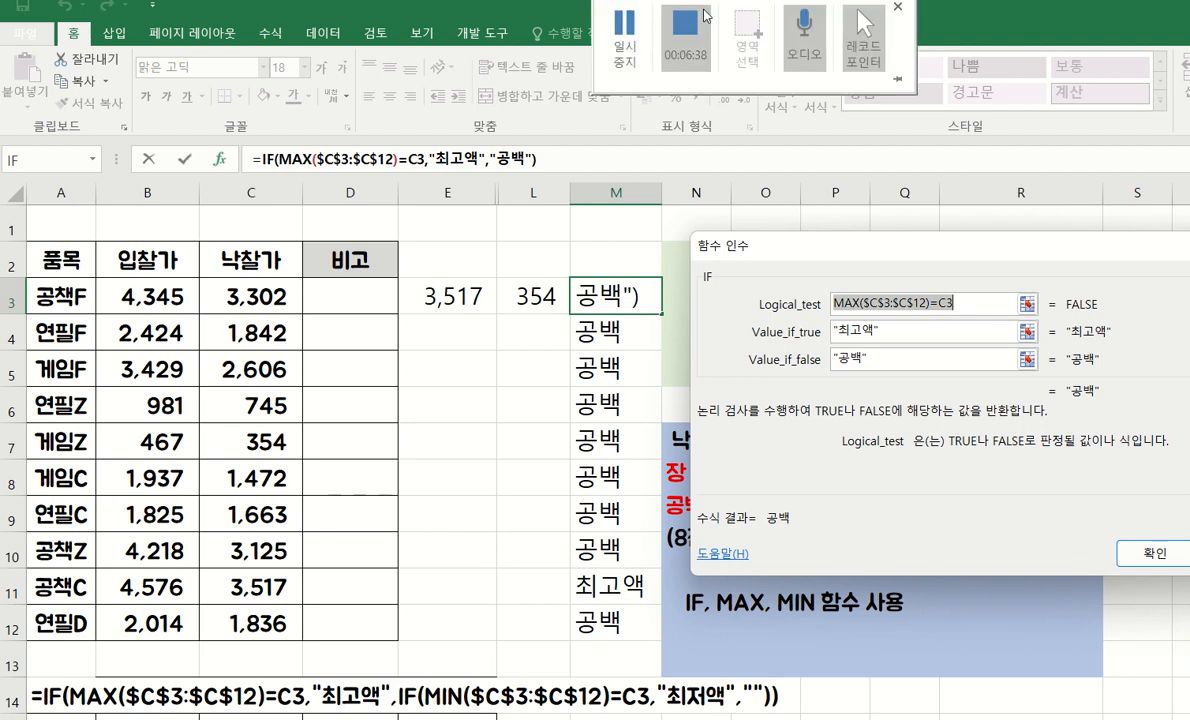
click(638, 40)
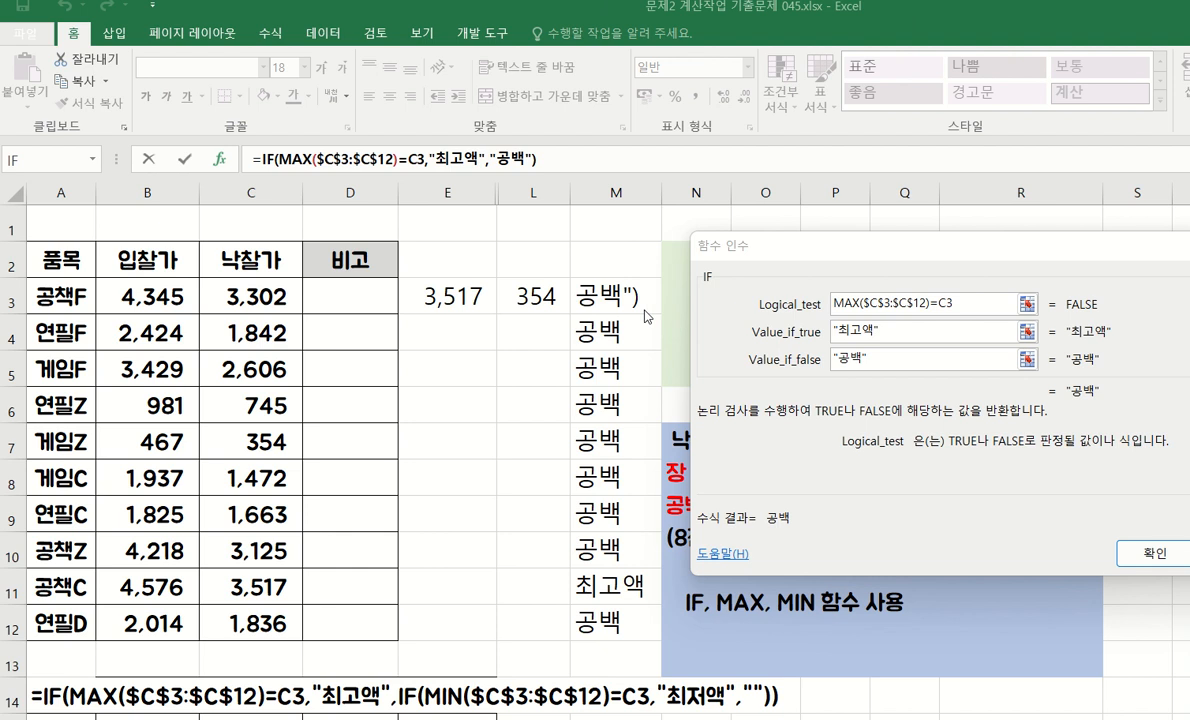
click(566, 307)
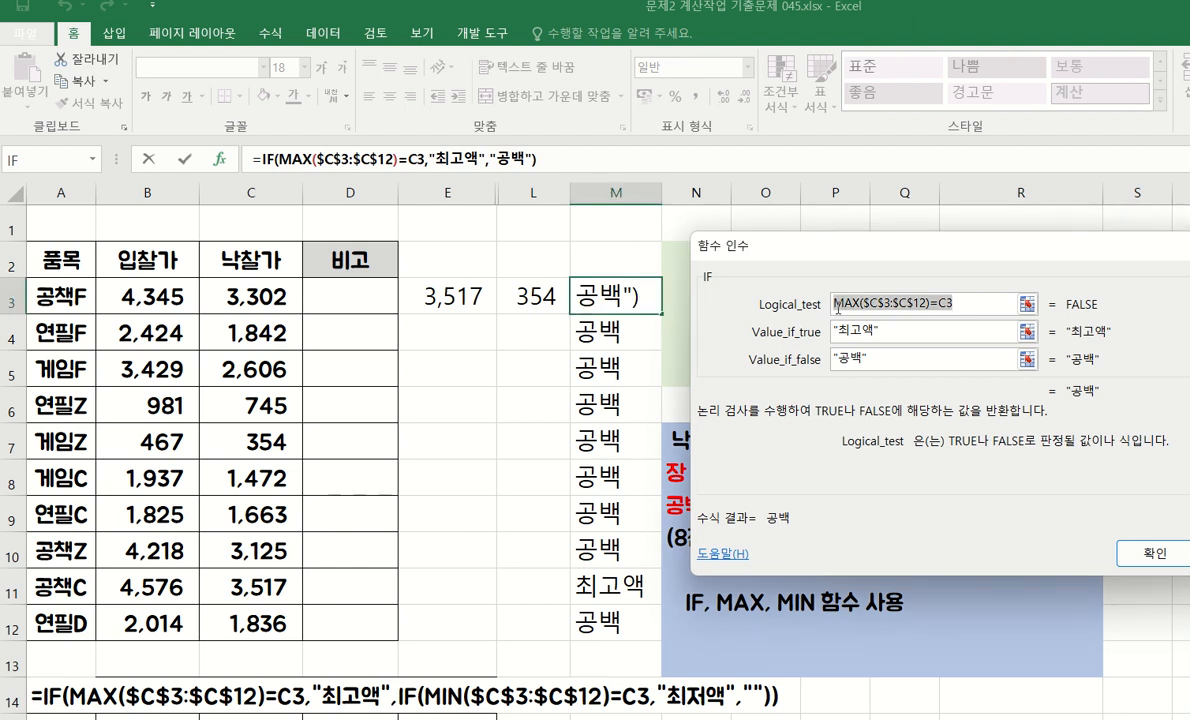
drag(935, 243, 855, 235)
click(904, 297)
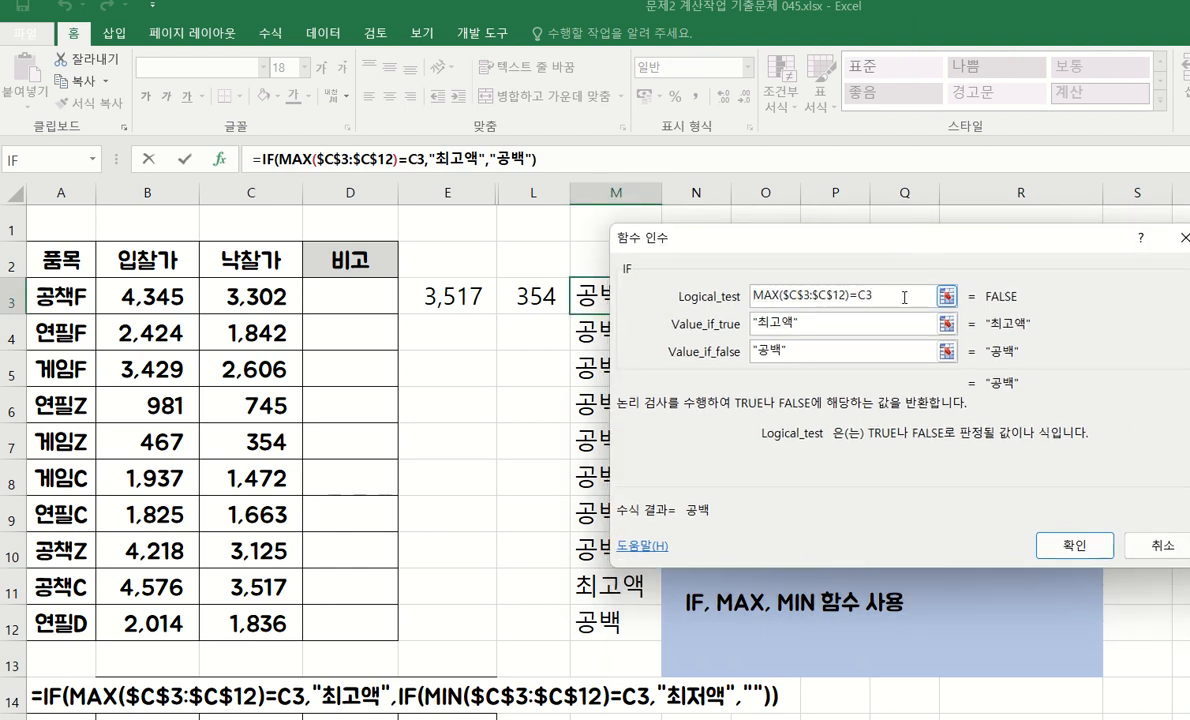
drag(904, 297, 757, 295)
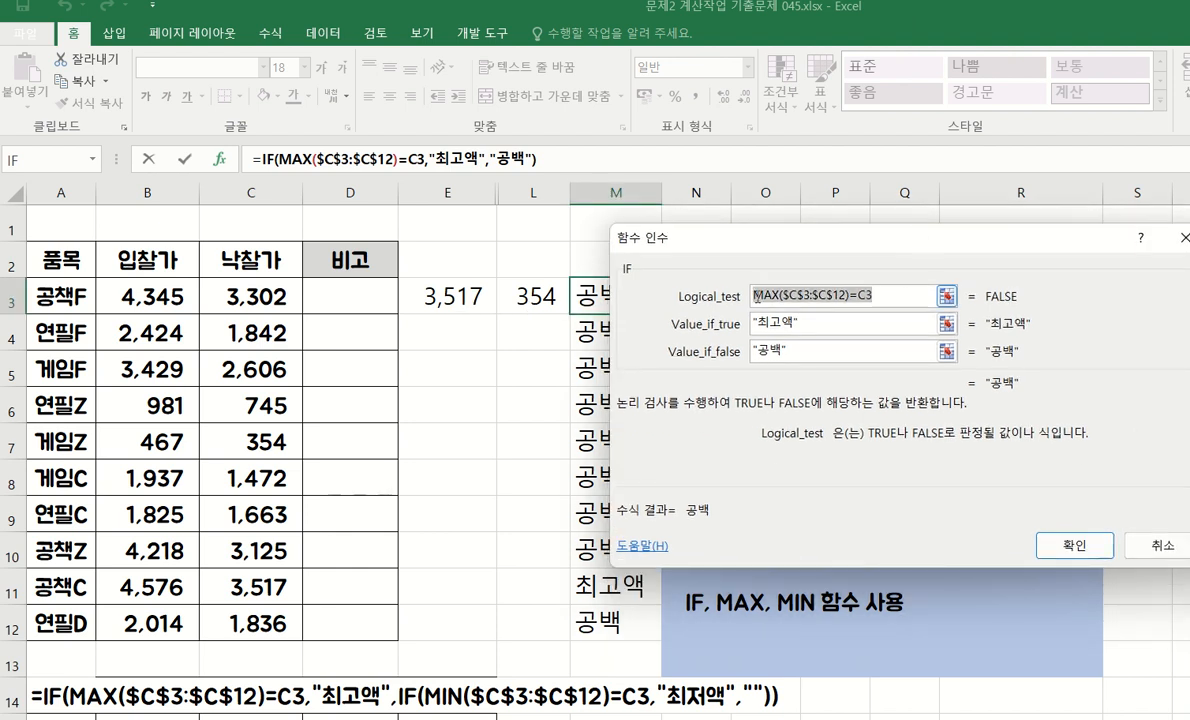
click(879, 298)
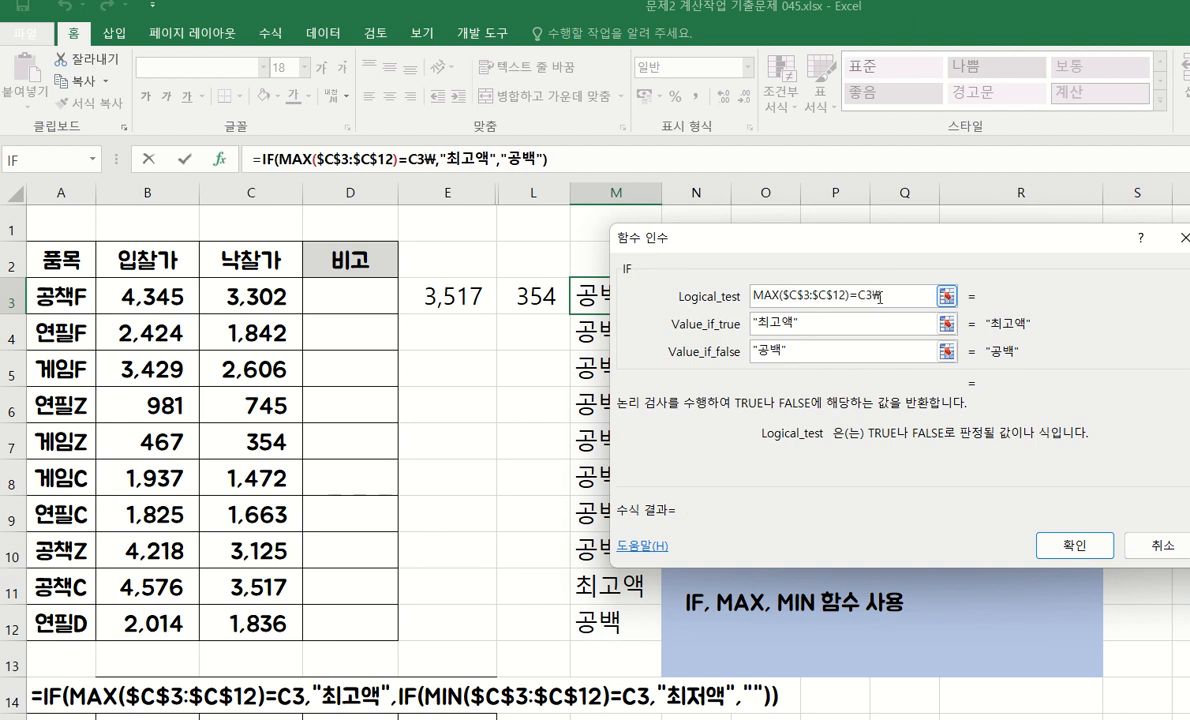
key(BackSpace)
key(BackSpace)
key(BackSpace)
key(BackSpace)
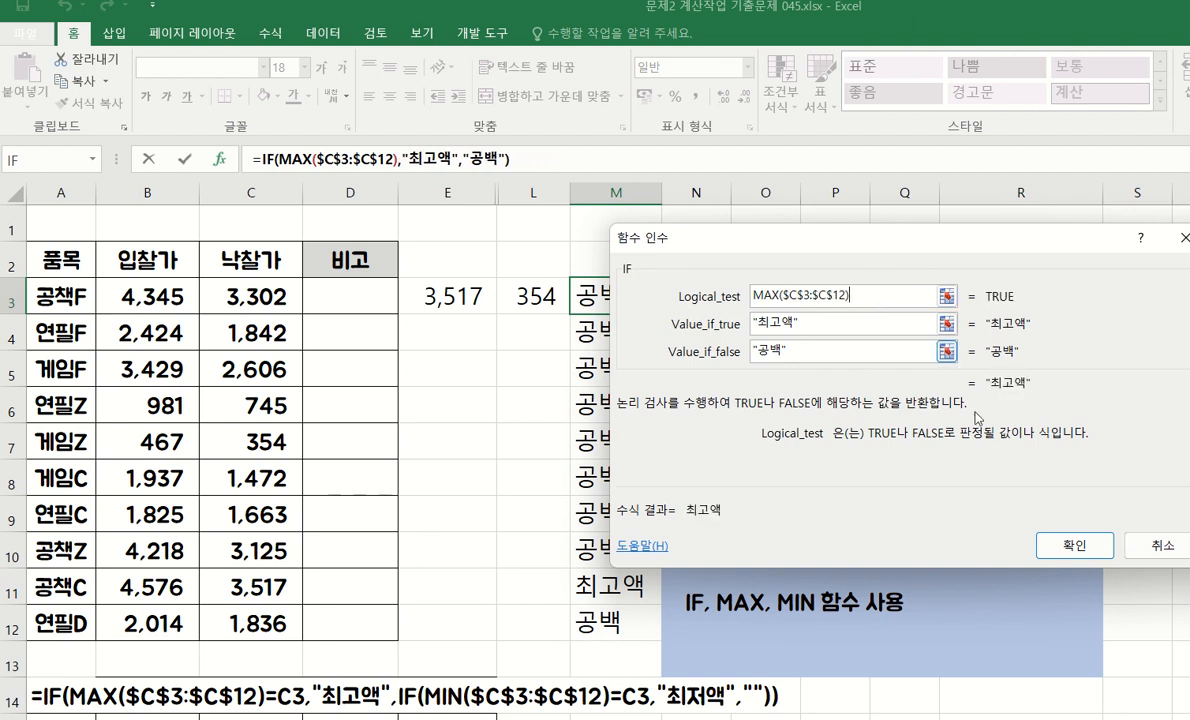
click(1064, 545)
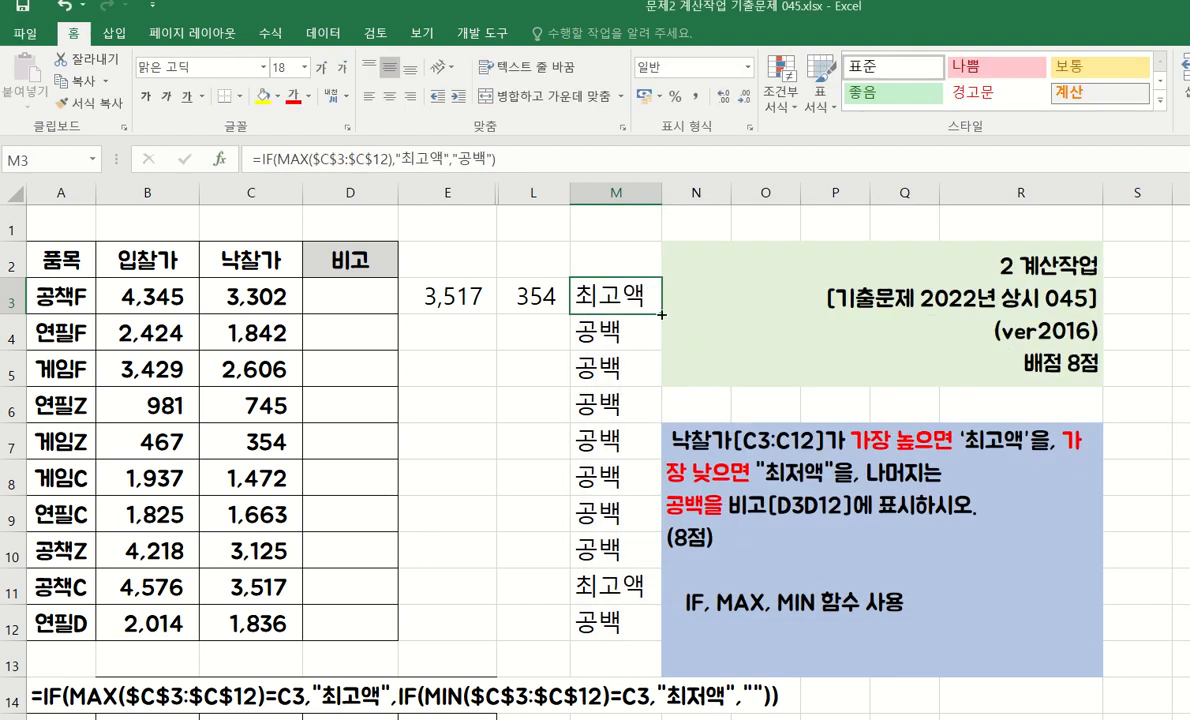
drag(661, 314, 649, 625)
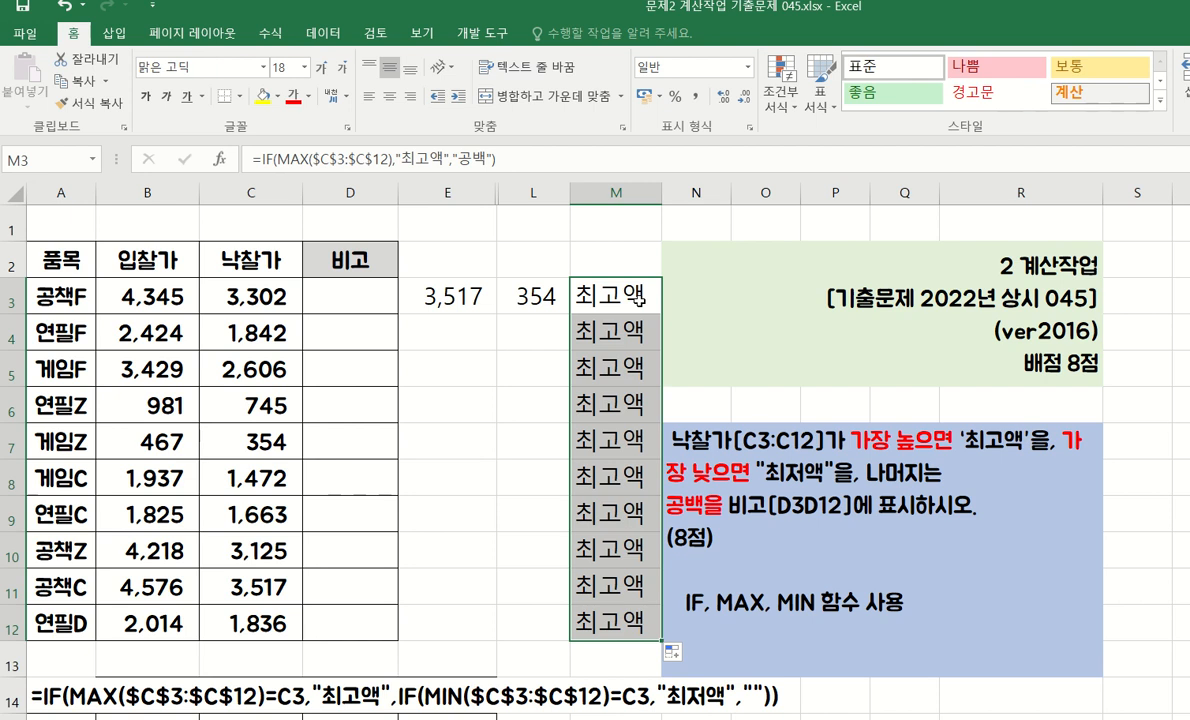
click(219, 159)
drag(905, 293, 758, 292)
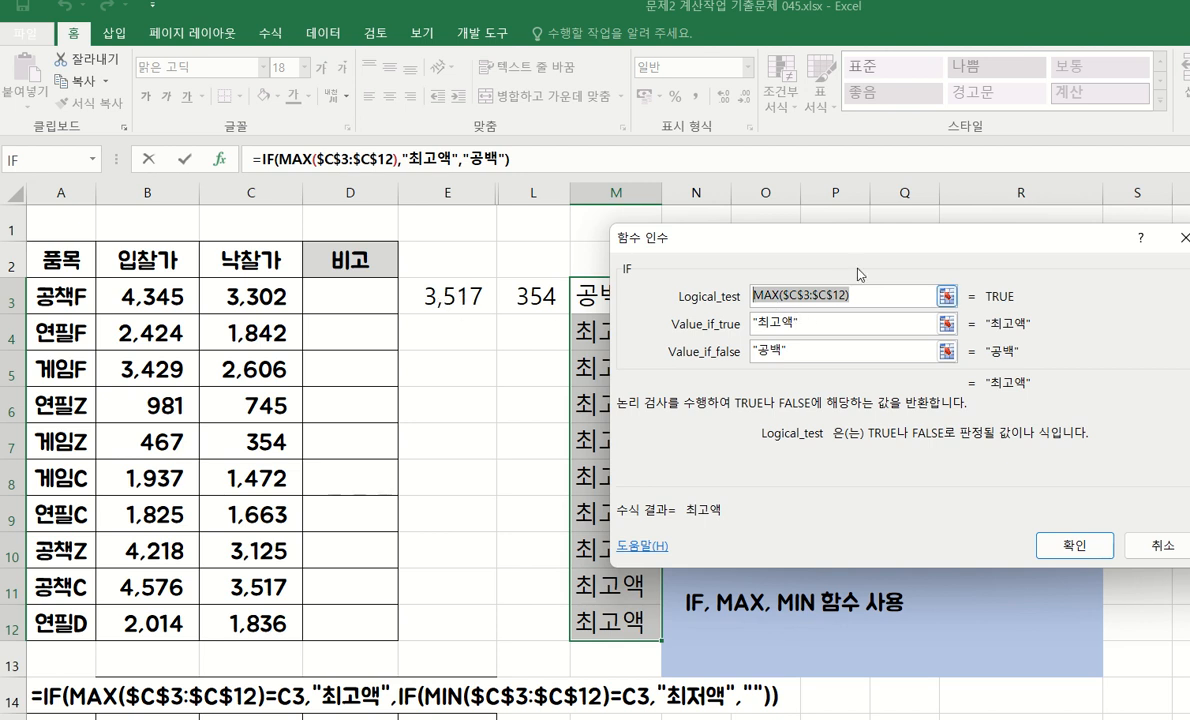
drag(868, 248, 952, 267)
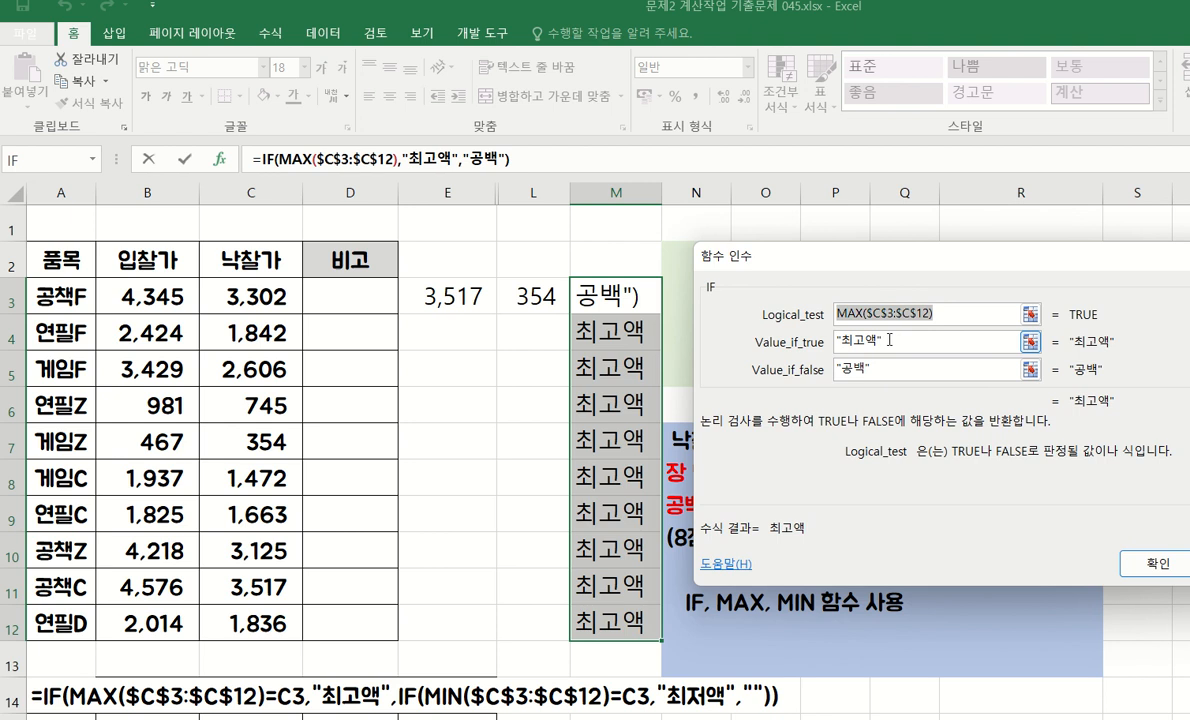
click(590, 332)
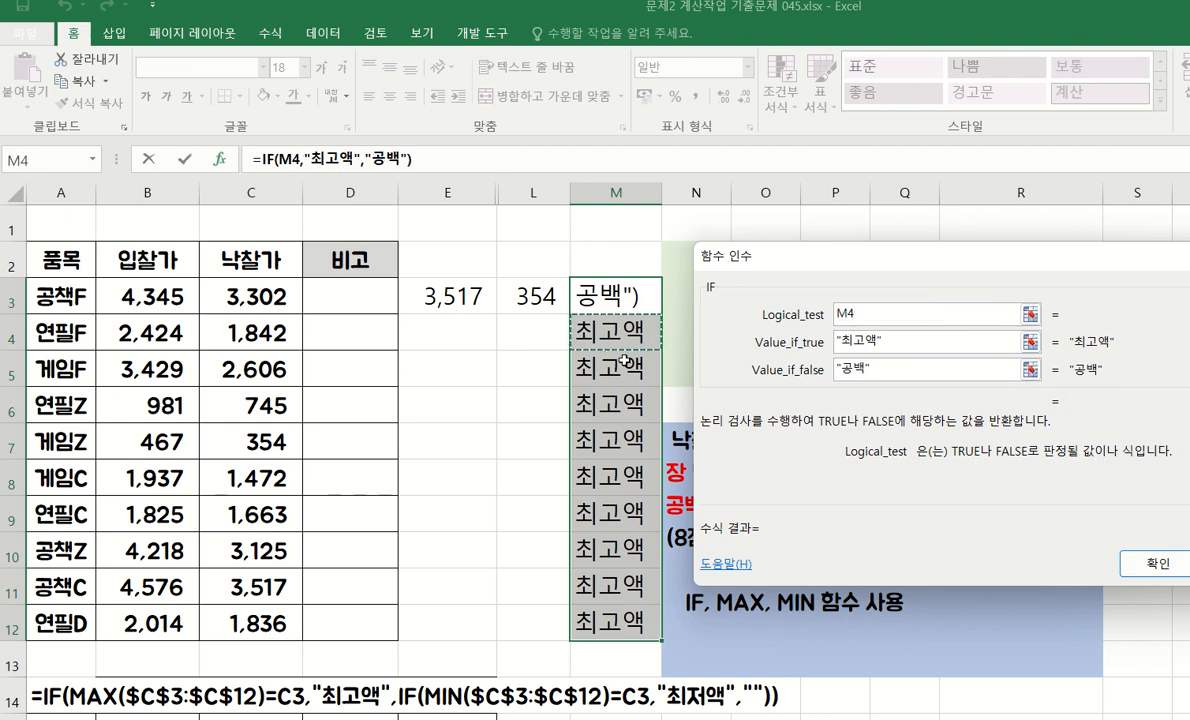
key(Escape)
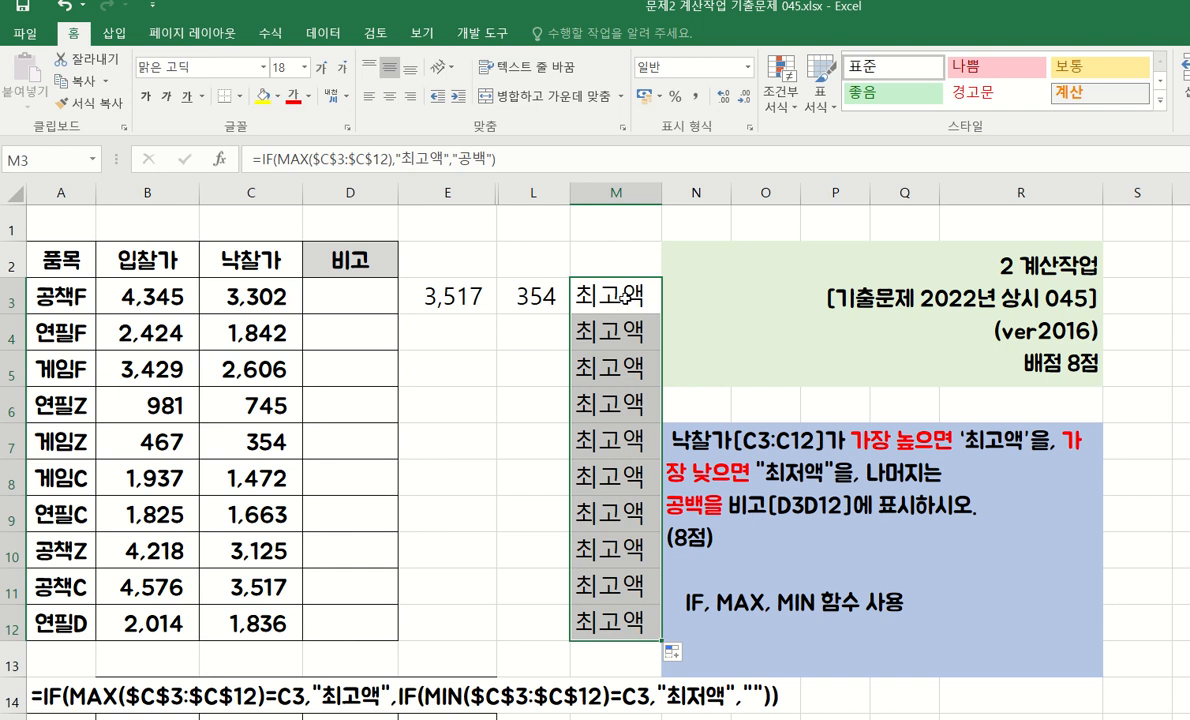
Add the =C3 comparison after MAX($C$3:$C$12) in M3's IF logical test and fill the formula down to M12
click(221, 161)
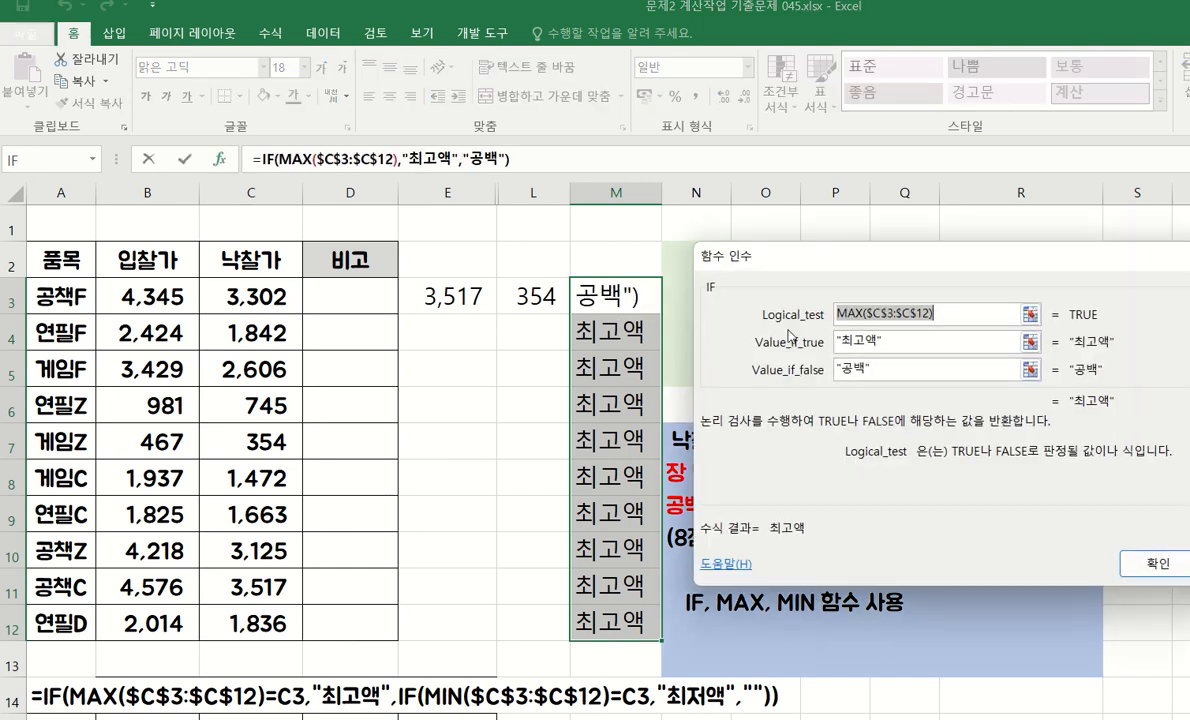
click(947, 318)
text(=)
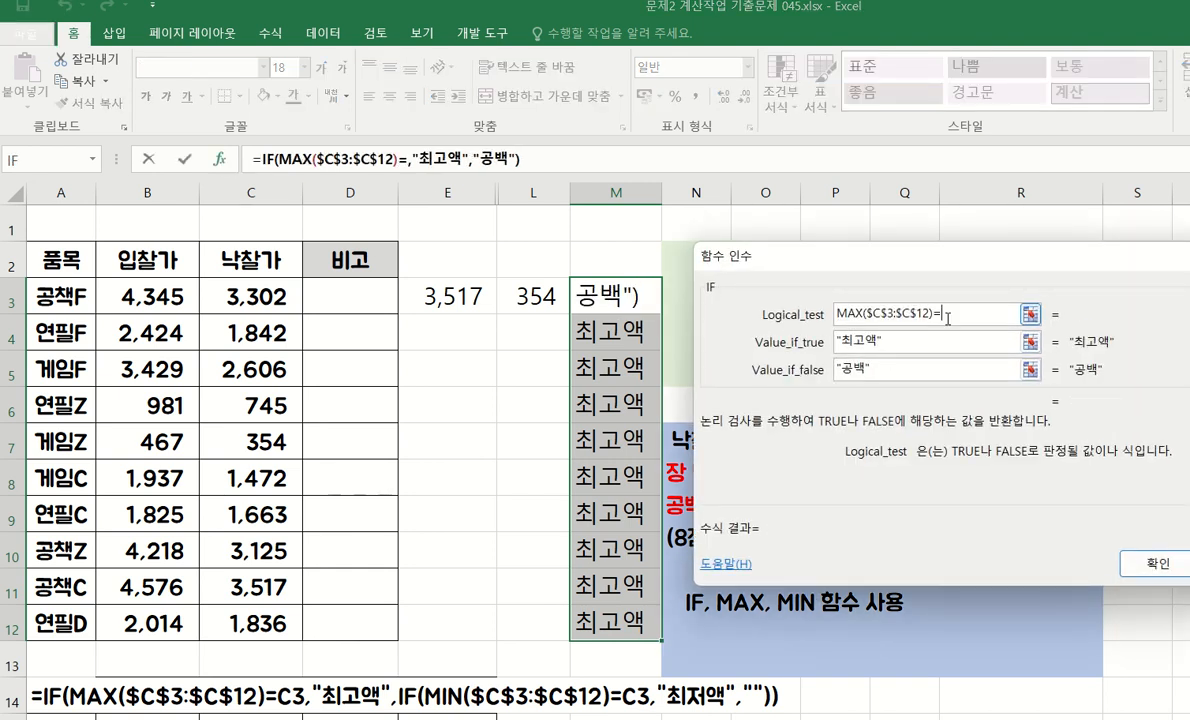
click(274, 297)
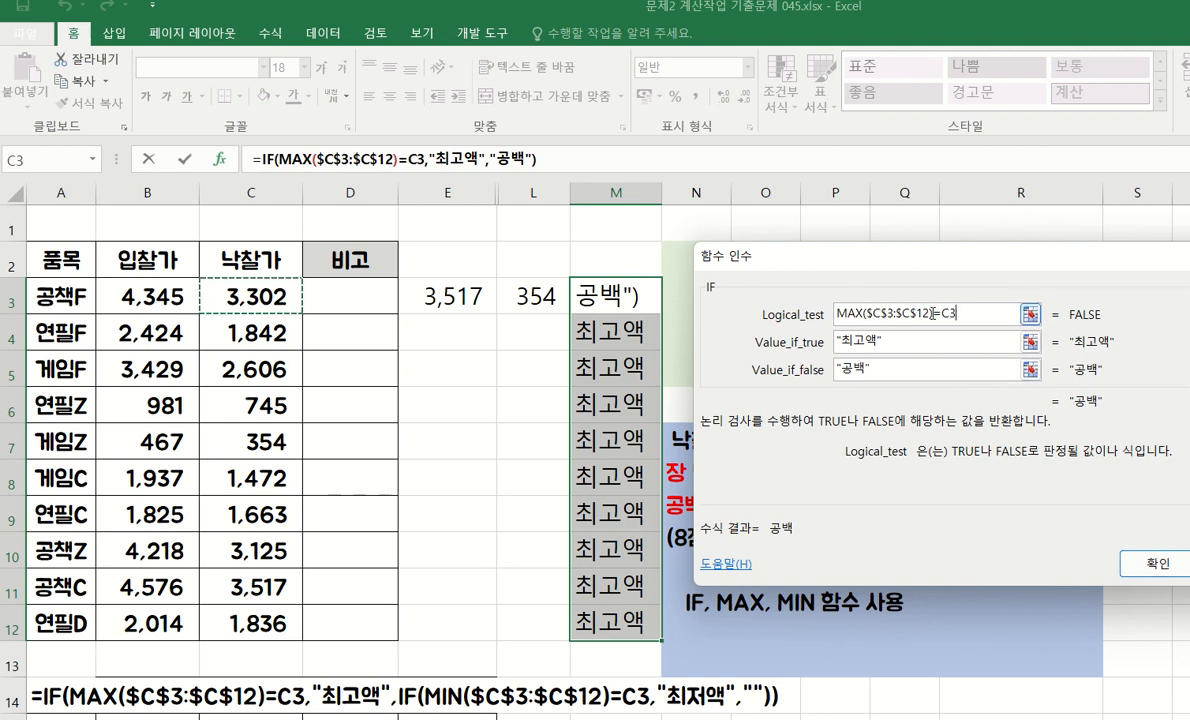
click(1184, 568)
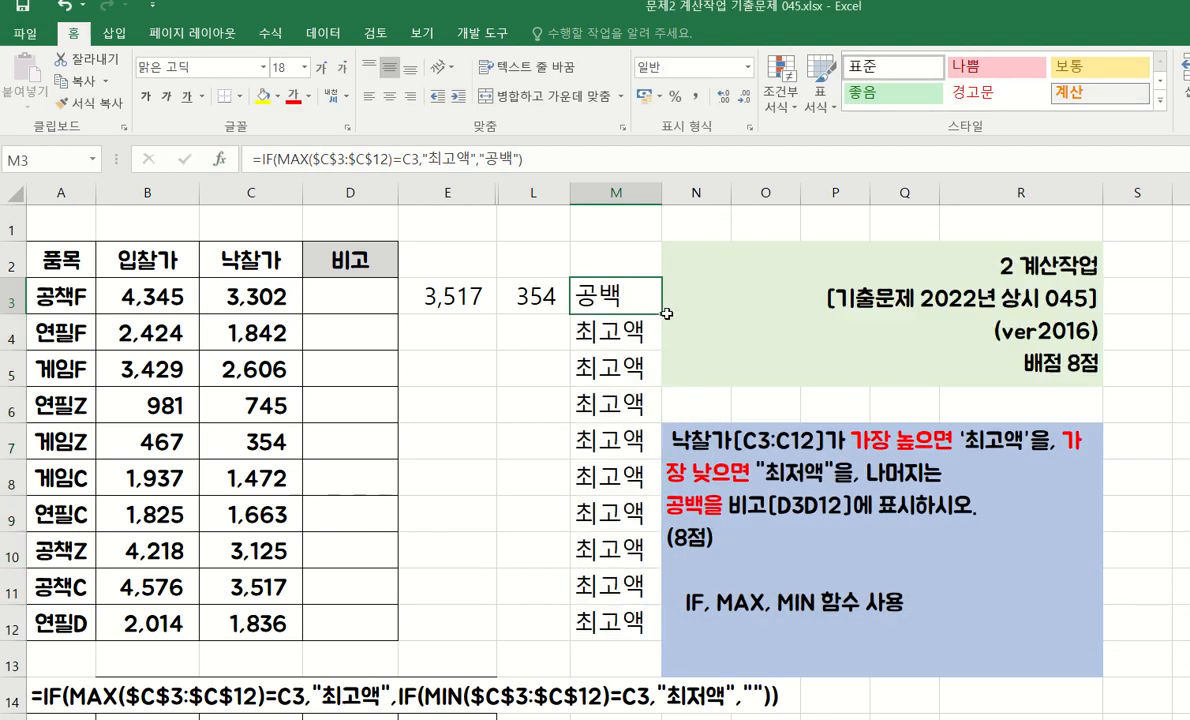
drag(663, 314, 620, 625)
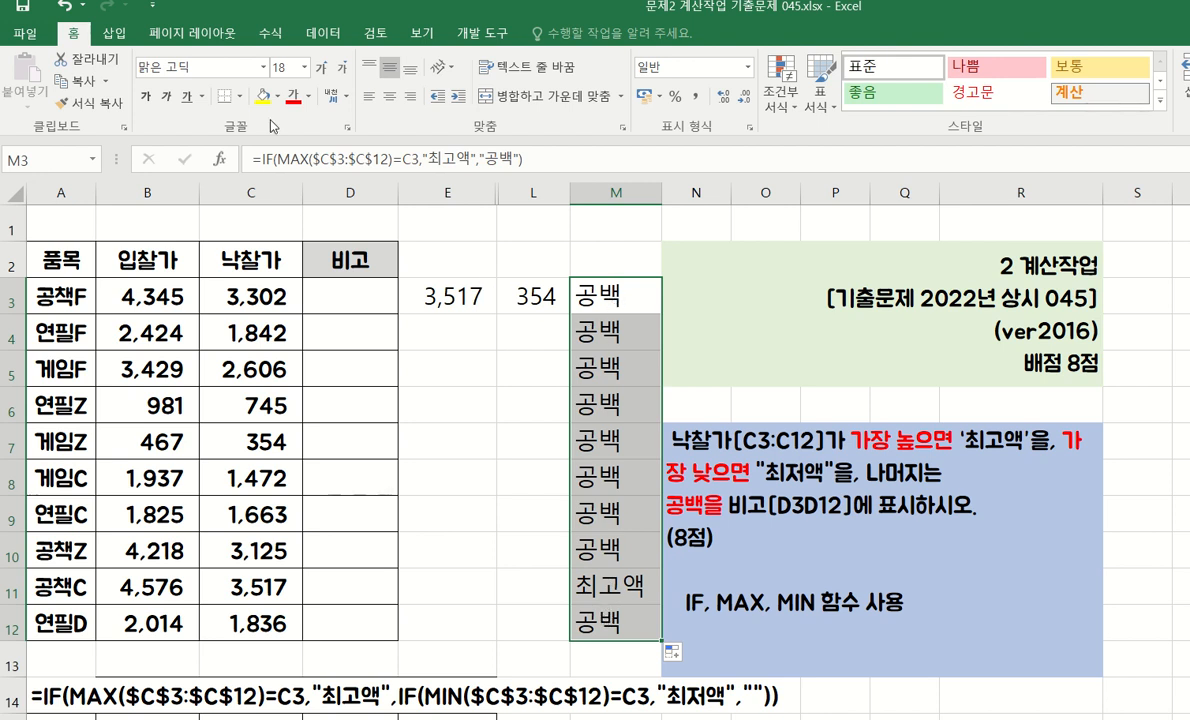
Reopen the IF function's arguments for M3 and clear the "공백" entry from Value_if_false
click(220, 159)
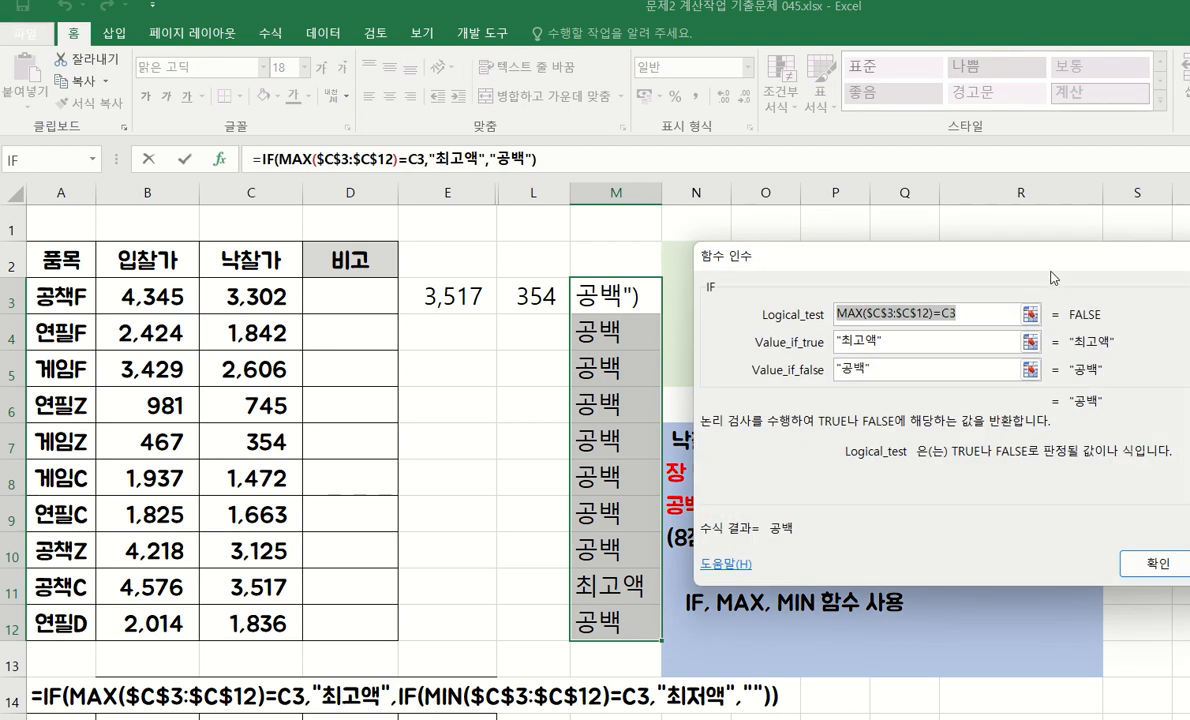
drag(1165, 258, 1189, 293)
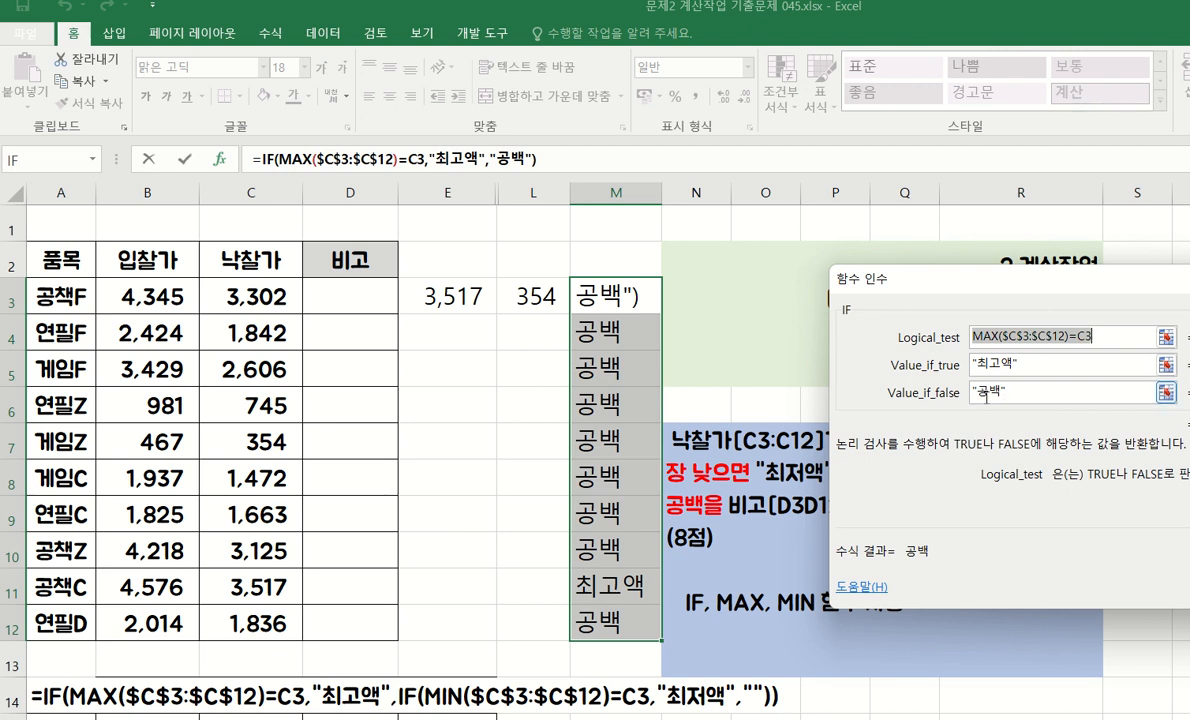
click(1020, 394)
key(ctrl+a)
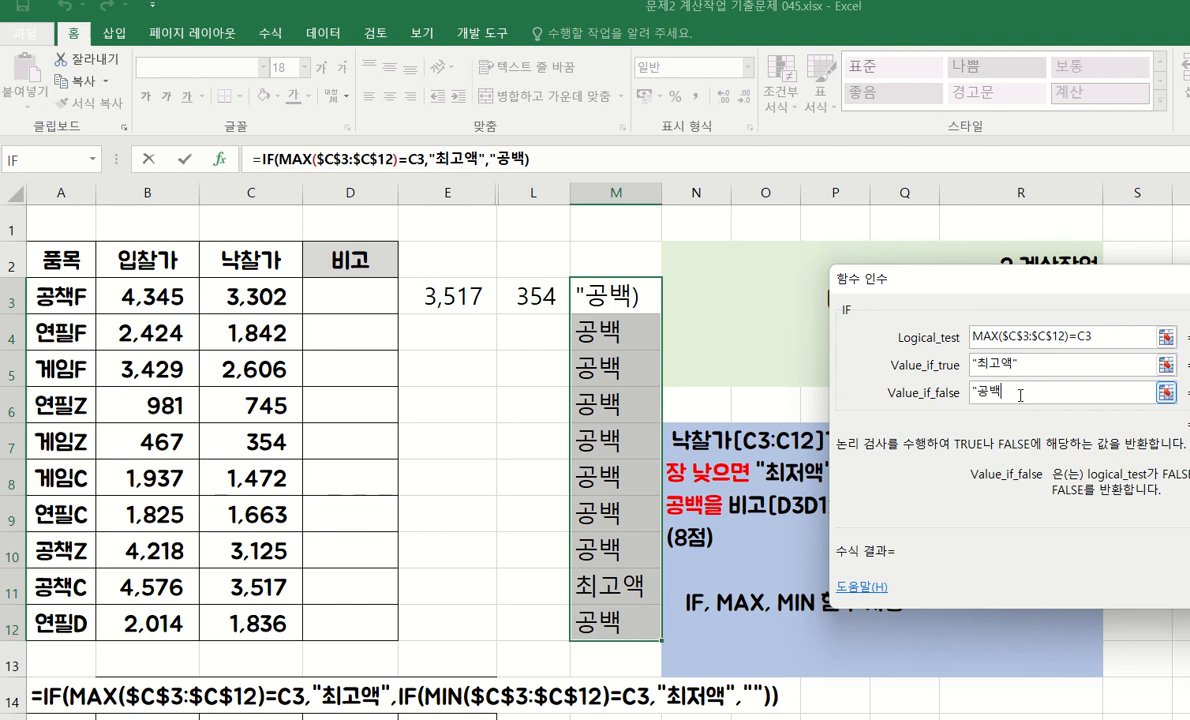
key(BackSpace)
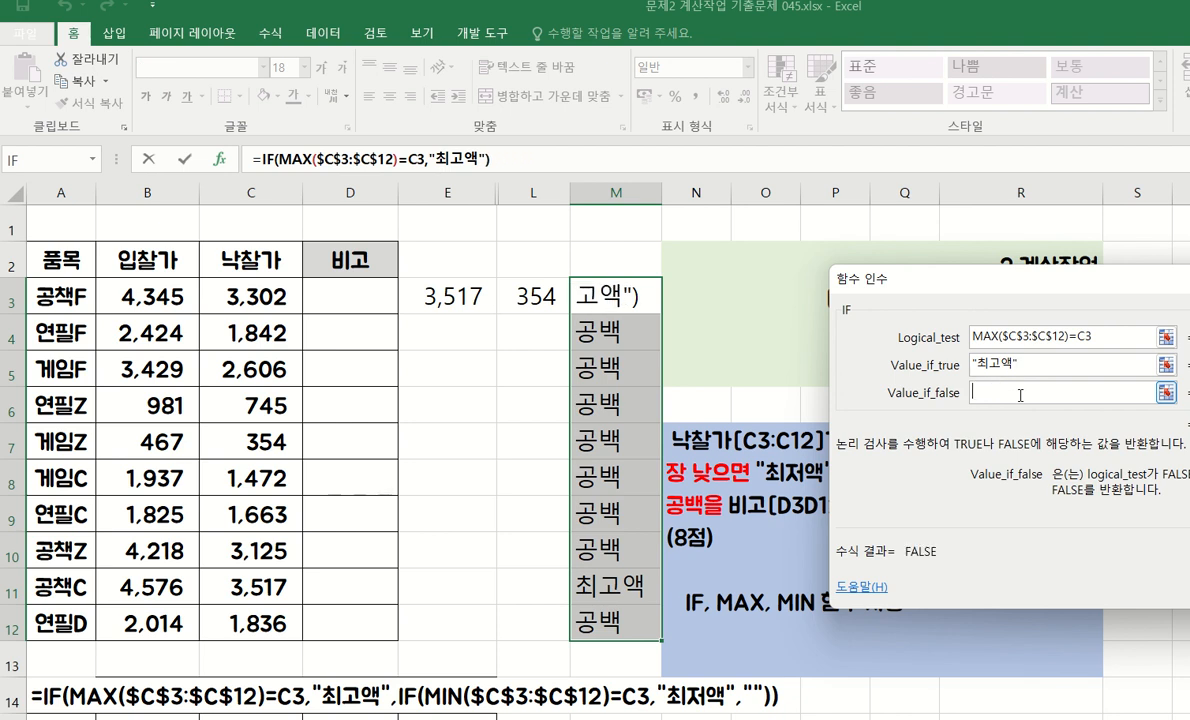
text("")
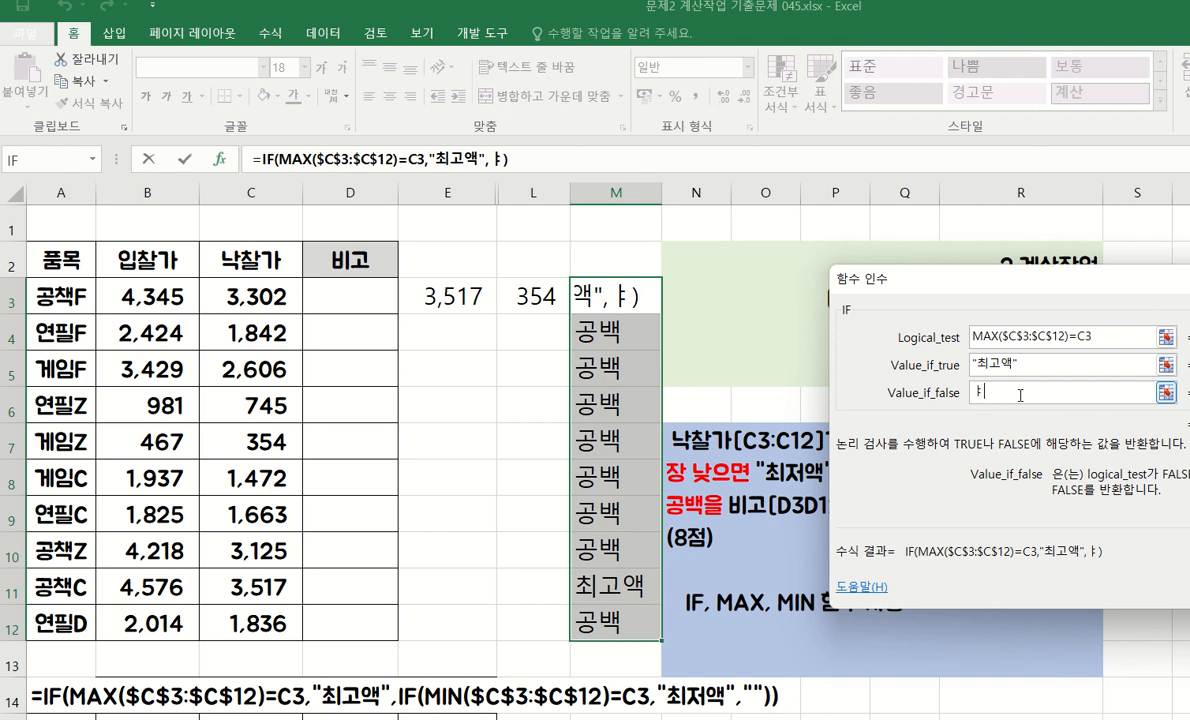
key(BackSpace)
key(BackSpace)
scroll(1015, 390, down, 1)
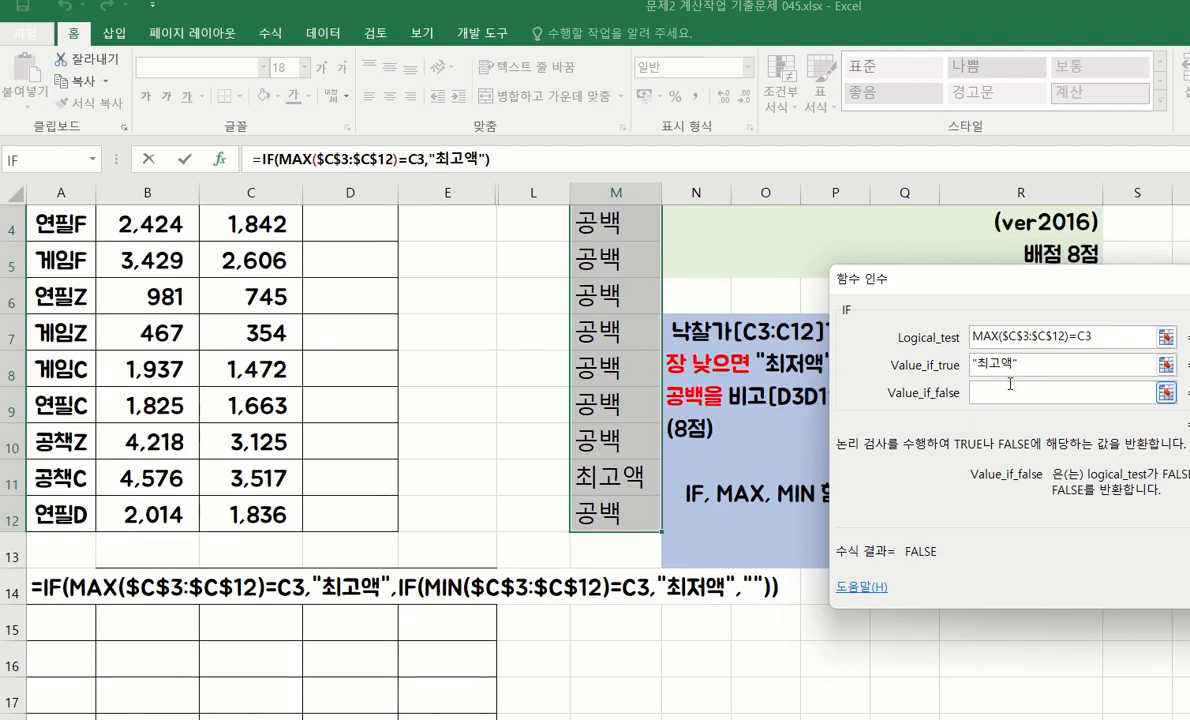
Begin a nested IF in Value_if_false with the absolute range in MIN: if(min($C$3:$C$12)
text(fi)
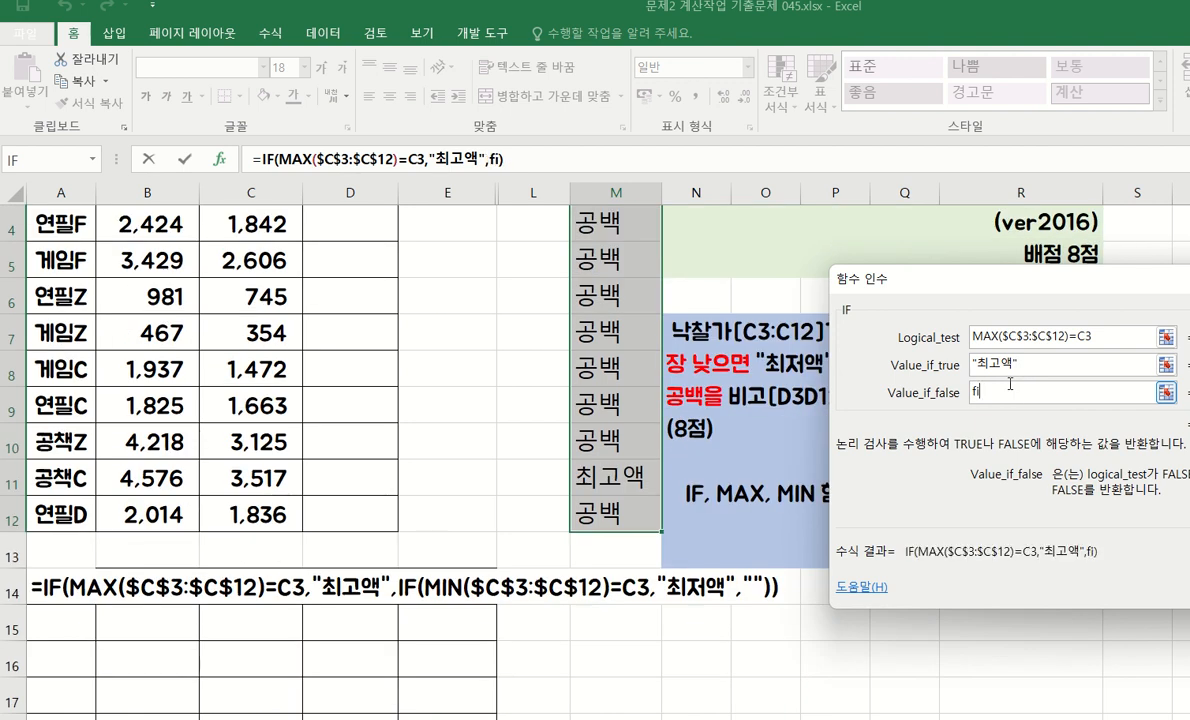
key(BackSpace)
key(BackSpace)
text(if()
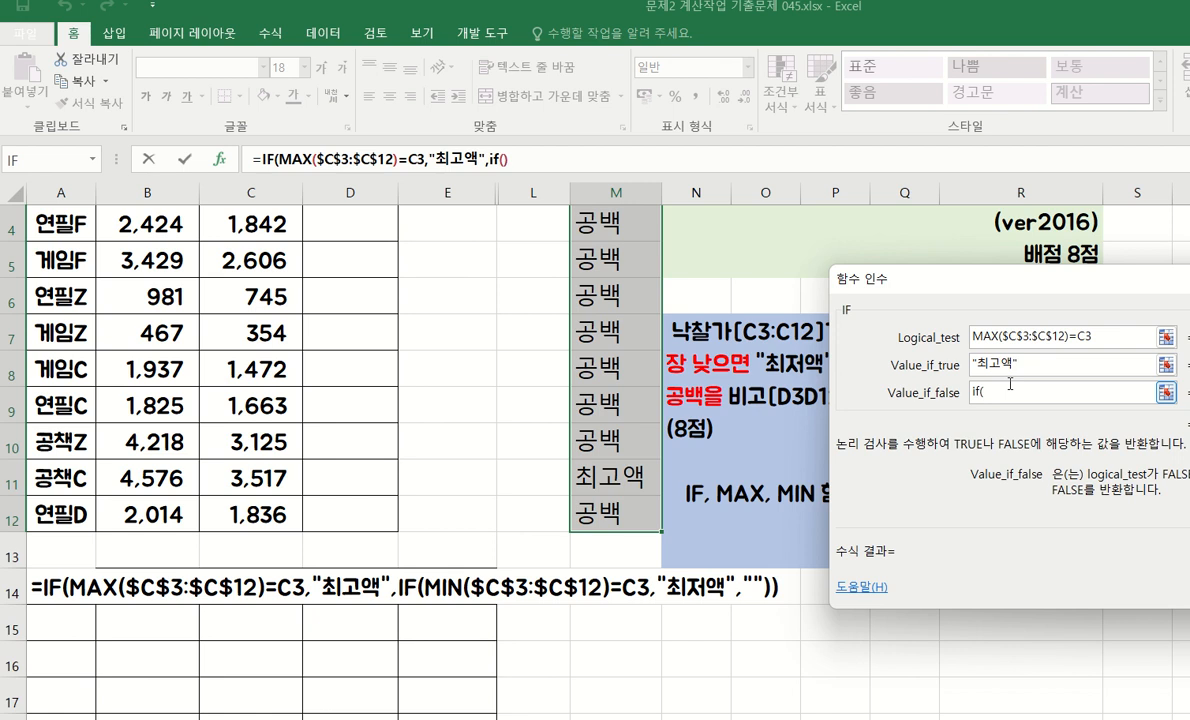
text(min()
scroll(196, 297, up, 1)
click(247, 305)
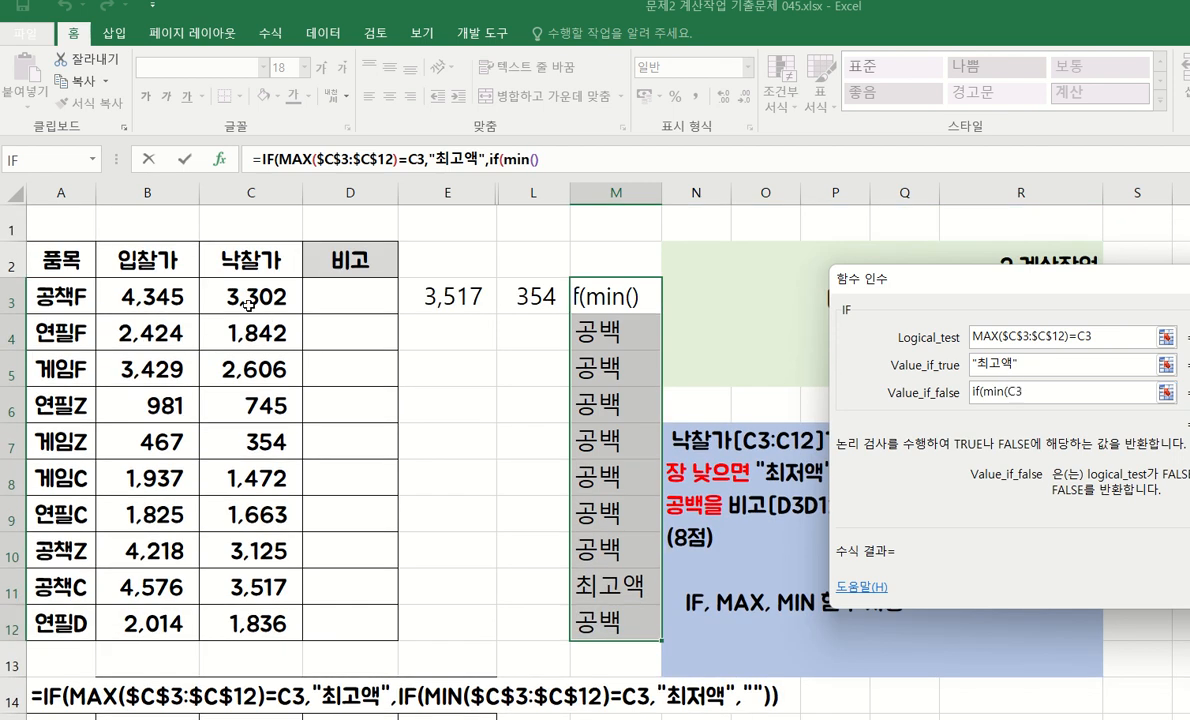
drag(247, 305, 230, 592)
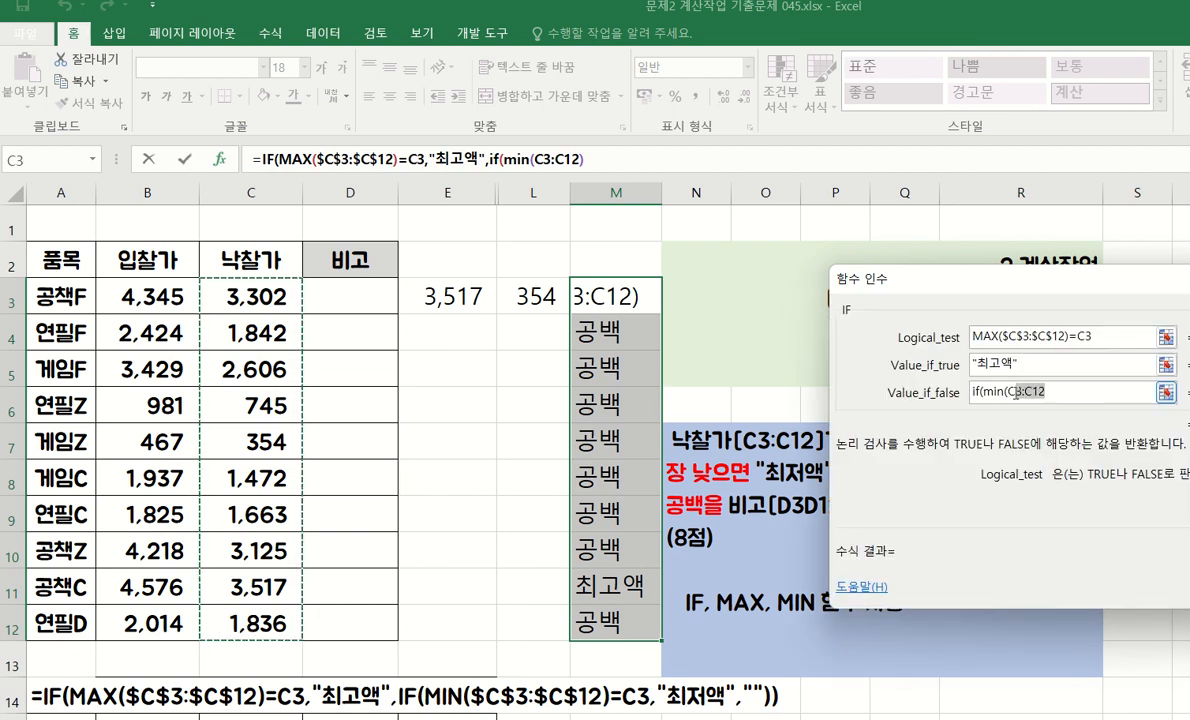
drag(1016, 393, 1008, 395)
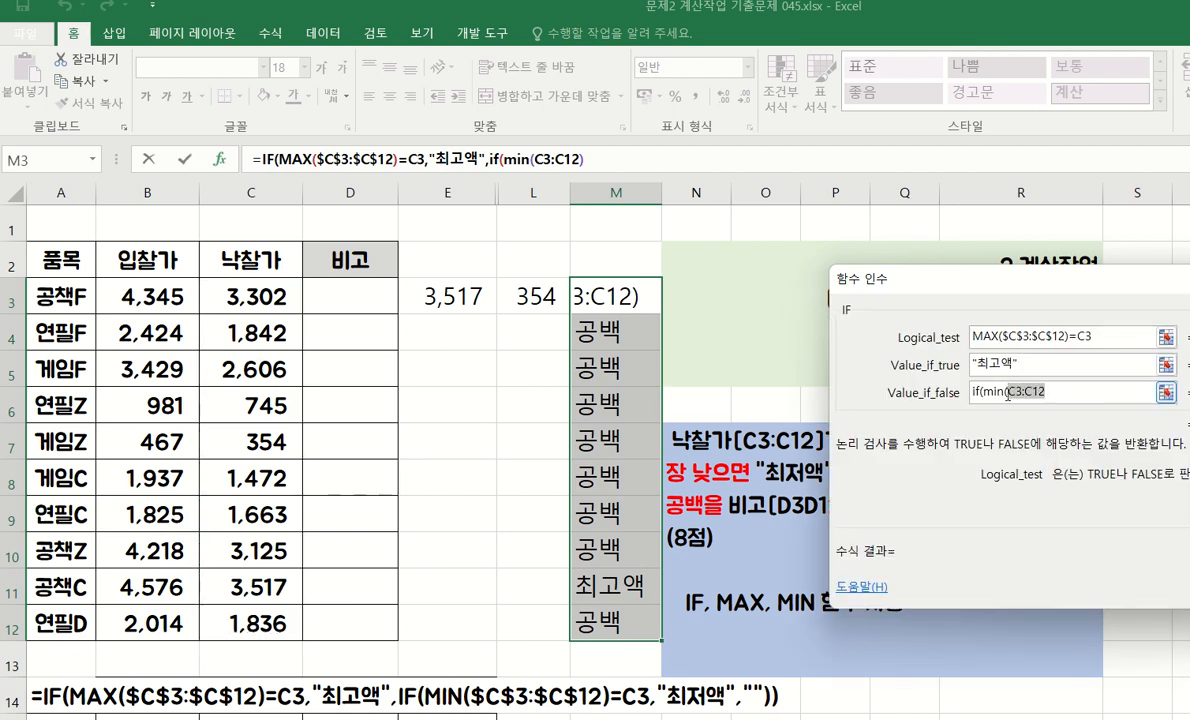
key(F4)
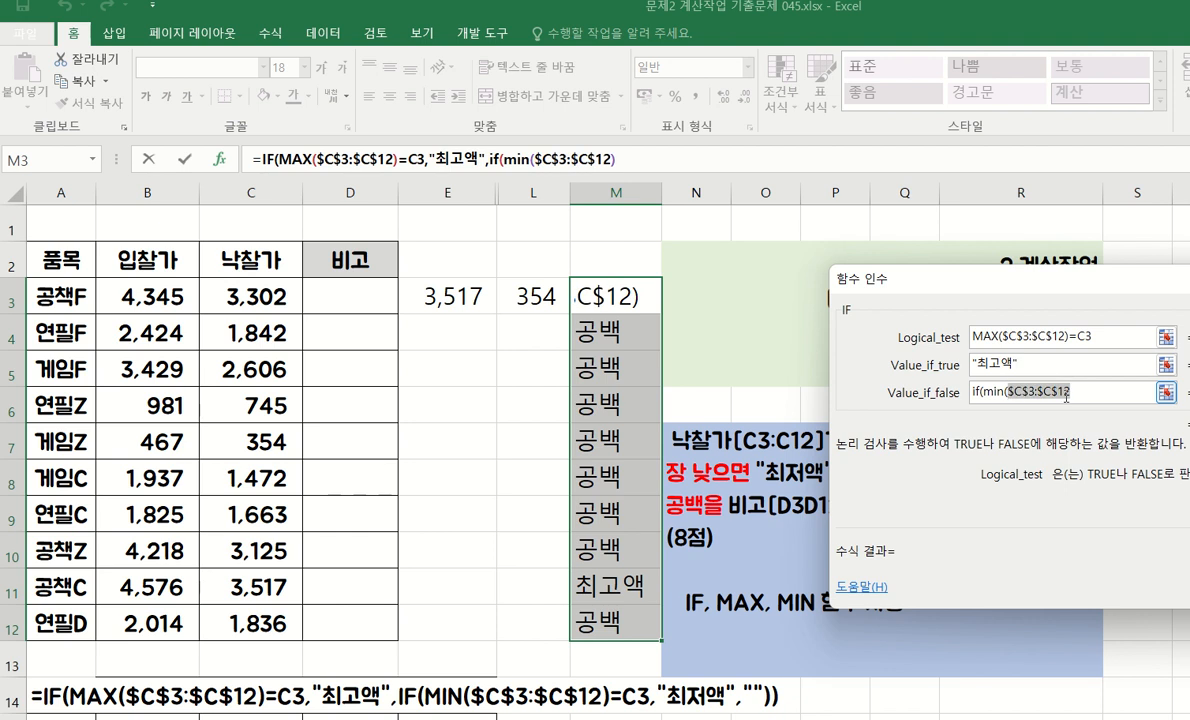
click(1076, 397)
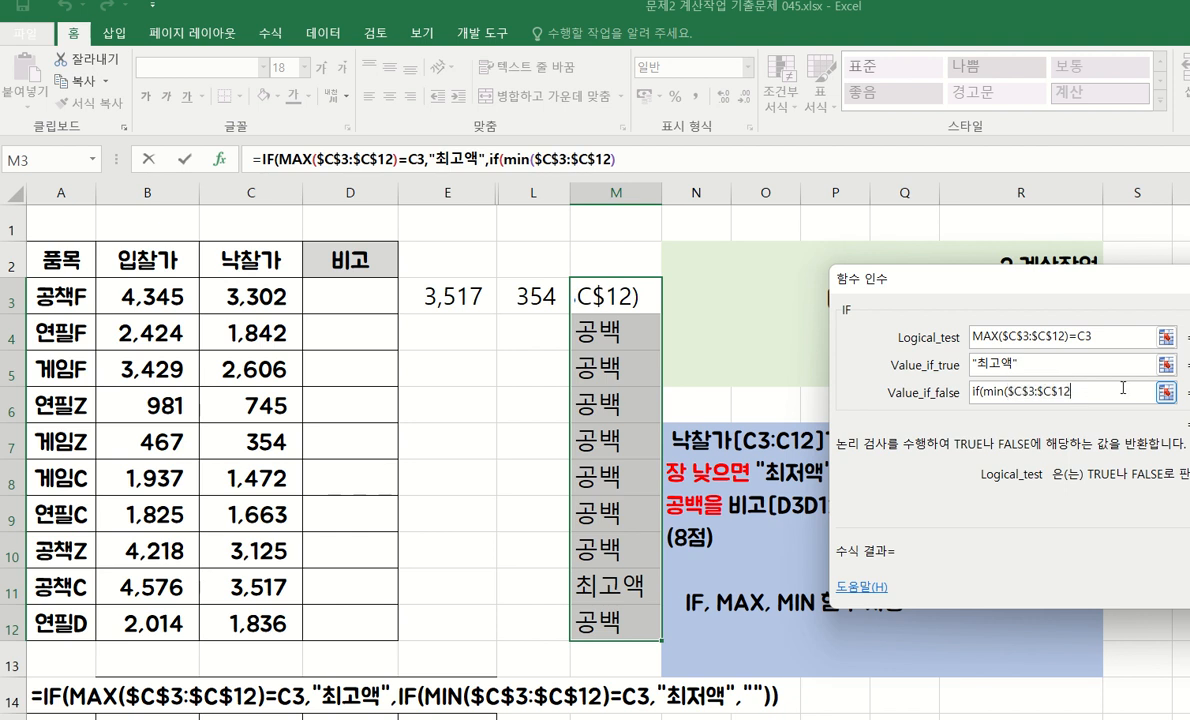
text())
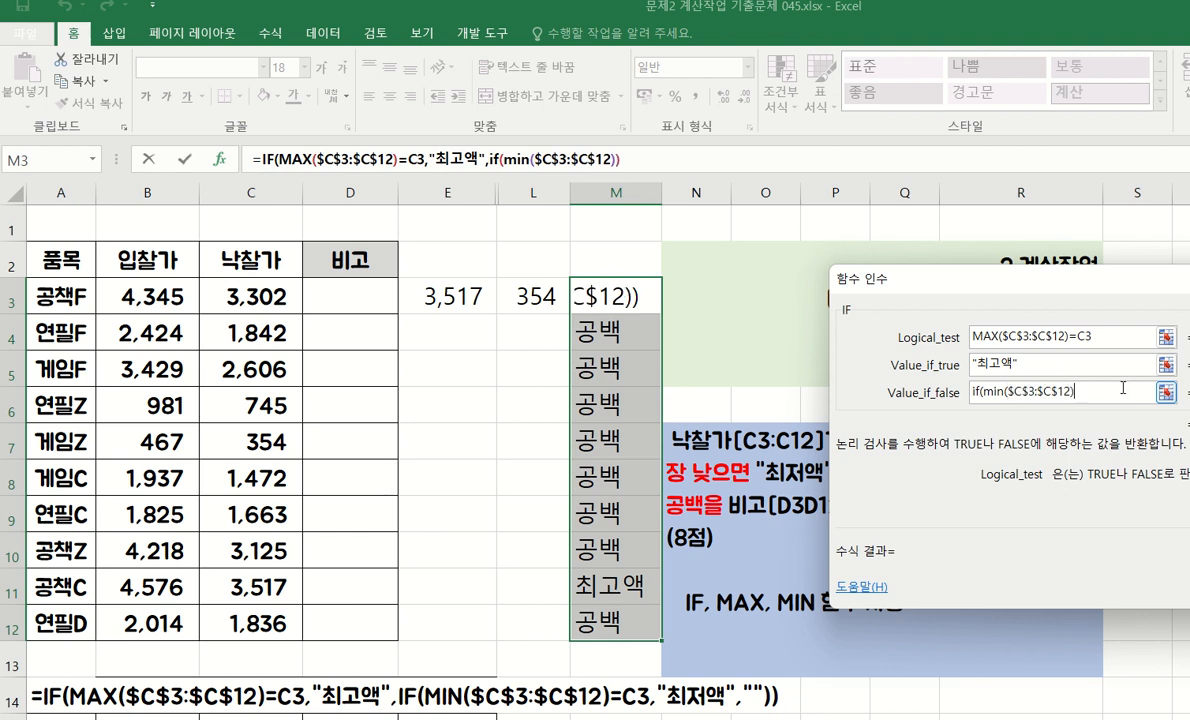
Extend the nested IF with the comparison =C3 and "최저액" as its value if true
text(=)
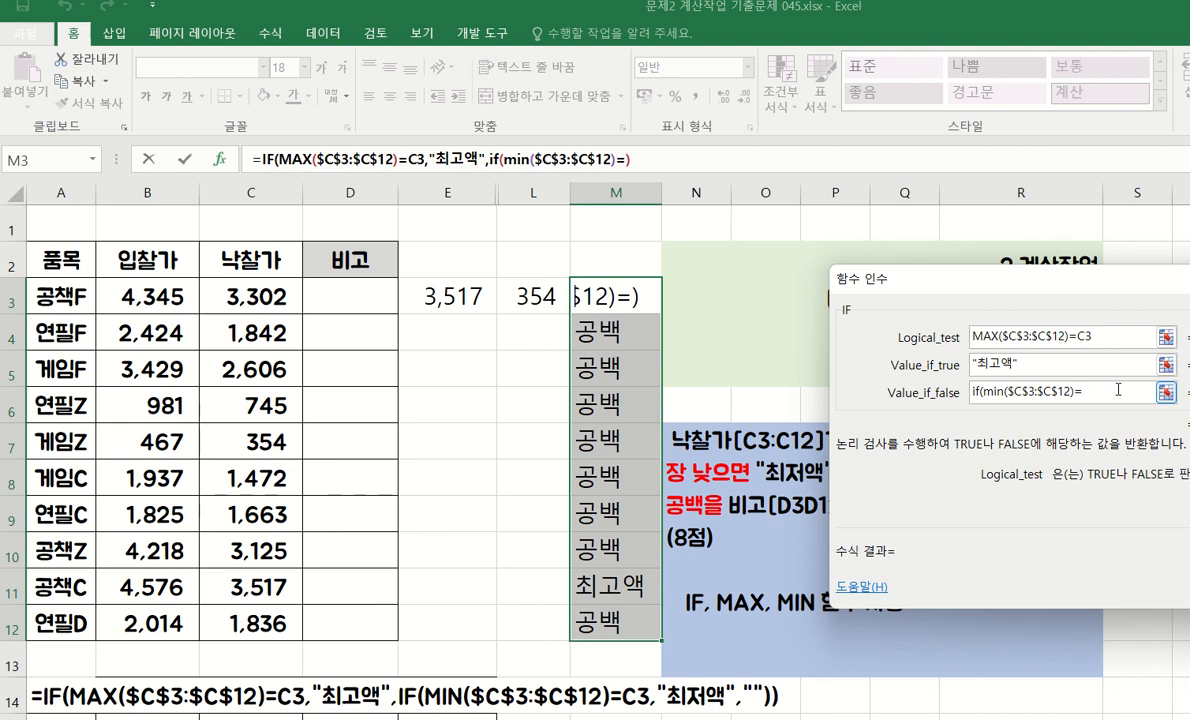
click(262, 287)
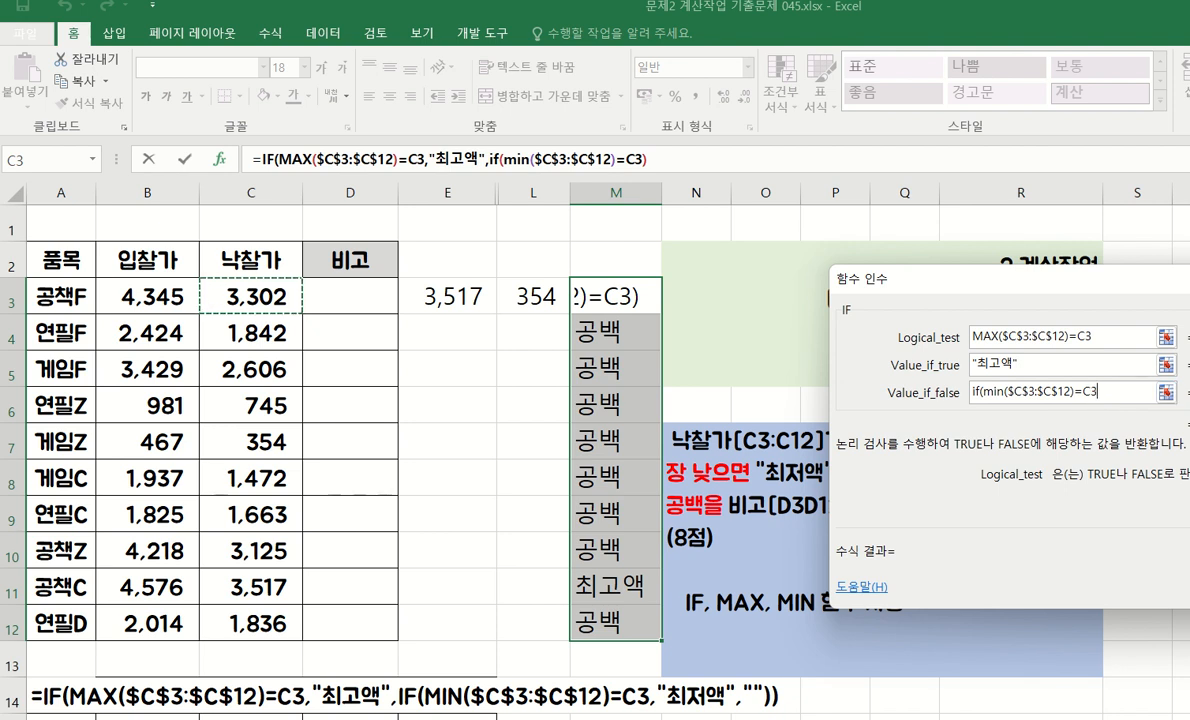
text(,)
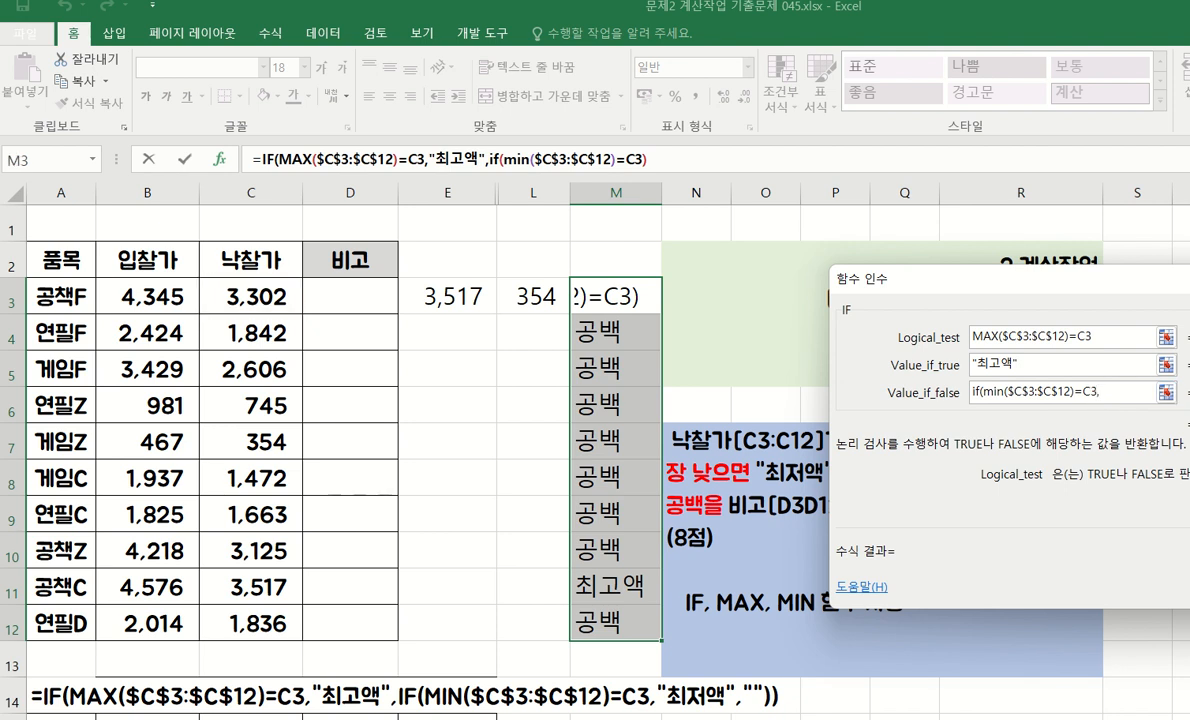
text(")
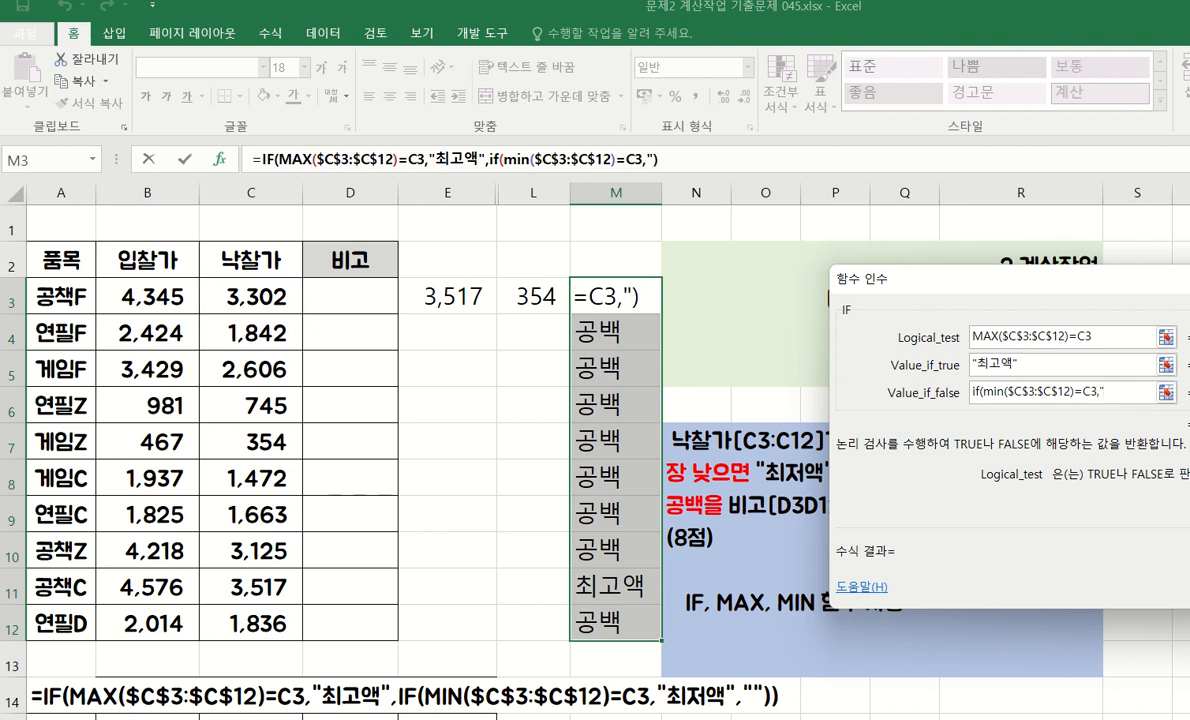
text(chl)
key(BackSpace)
key(BackSpace)
key(BackSpace)
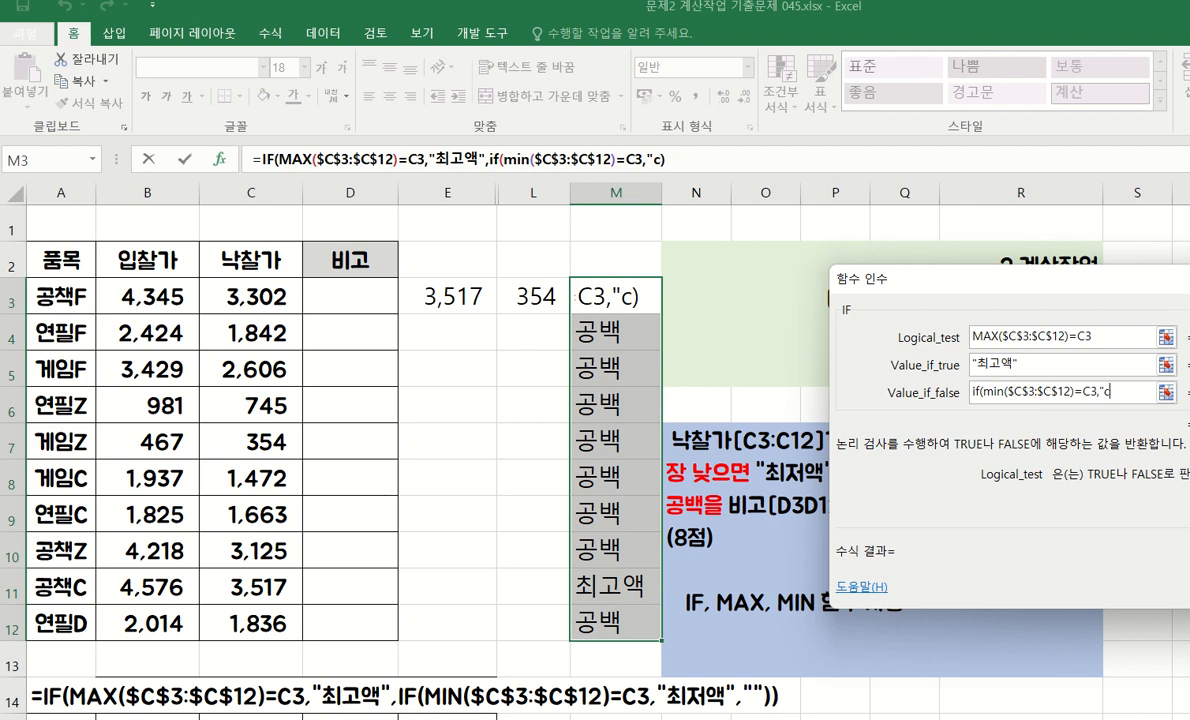
text(최저)
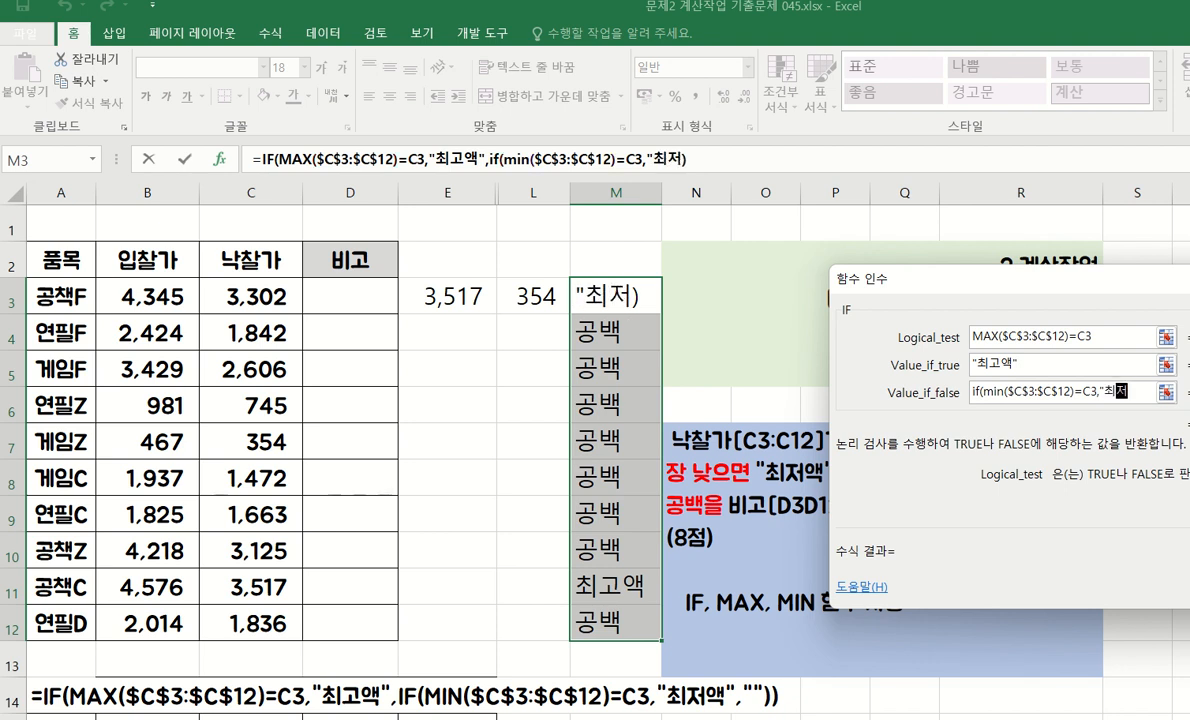
text(액")
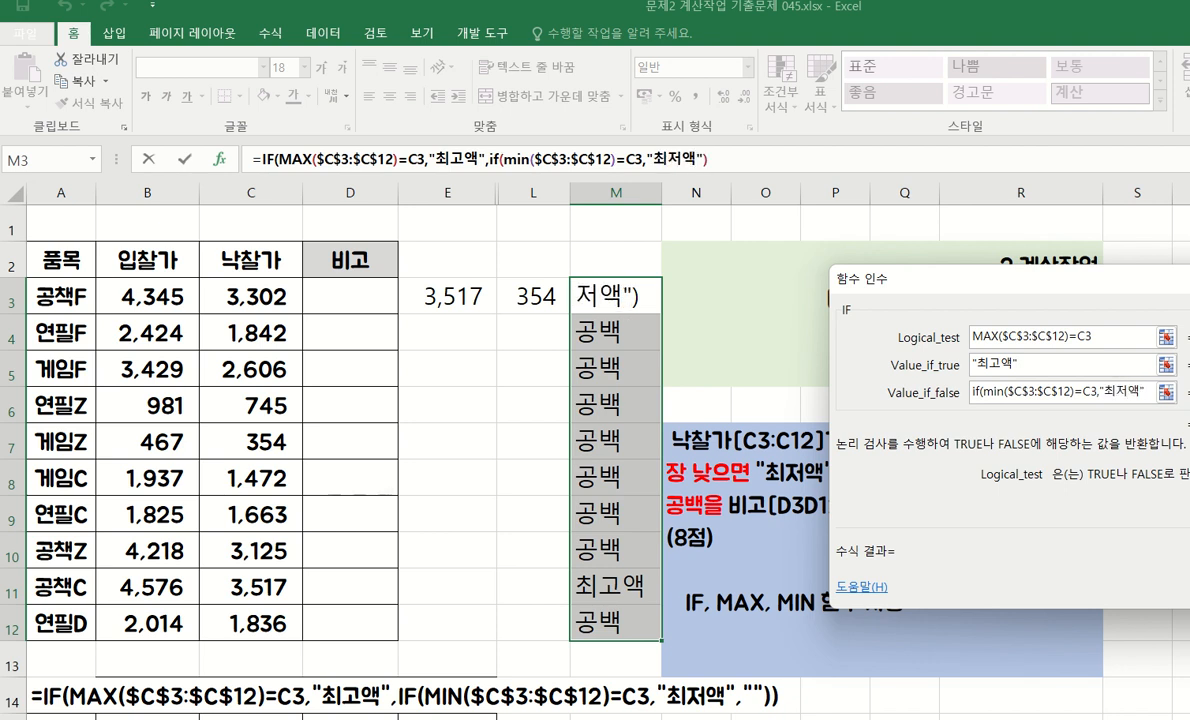
Finish the nested IF in M3 with " " as its value if false, close it and accept the proposed formula correction
text(," ")
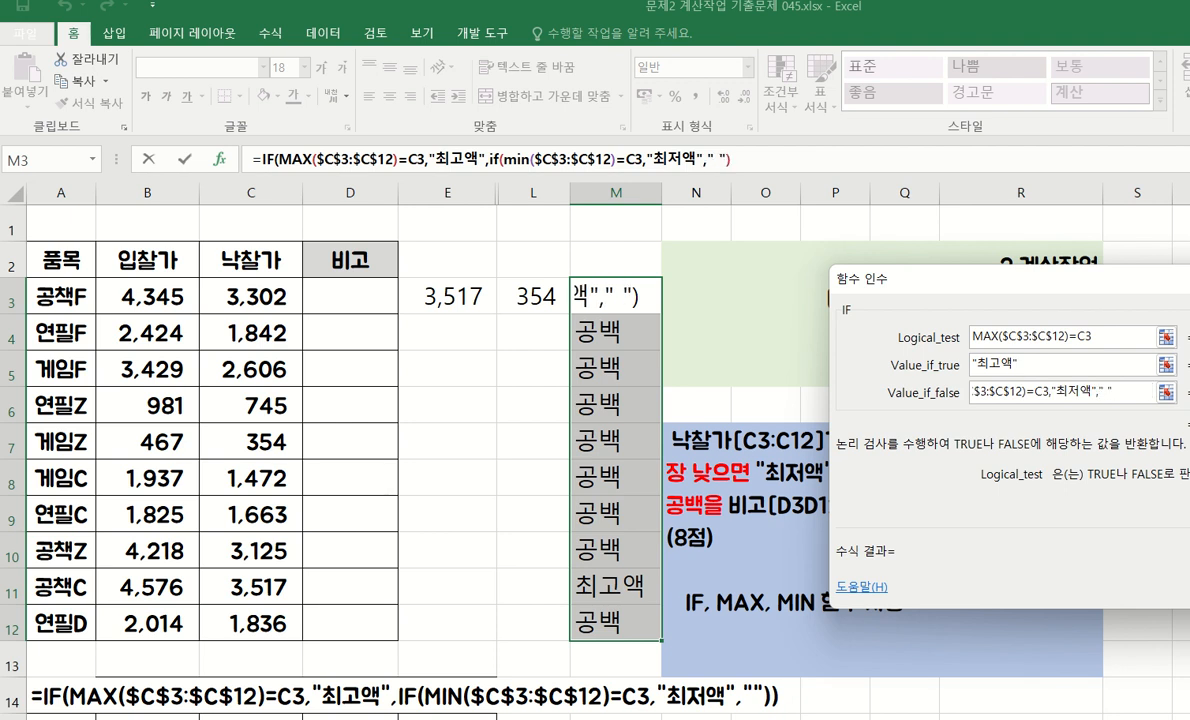
text(__)
key(BackSpace)
key(BackSpace)
key(BackSpace)
key(BackSpace)
text(")))
key(Return)
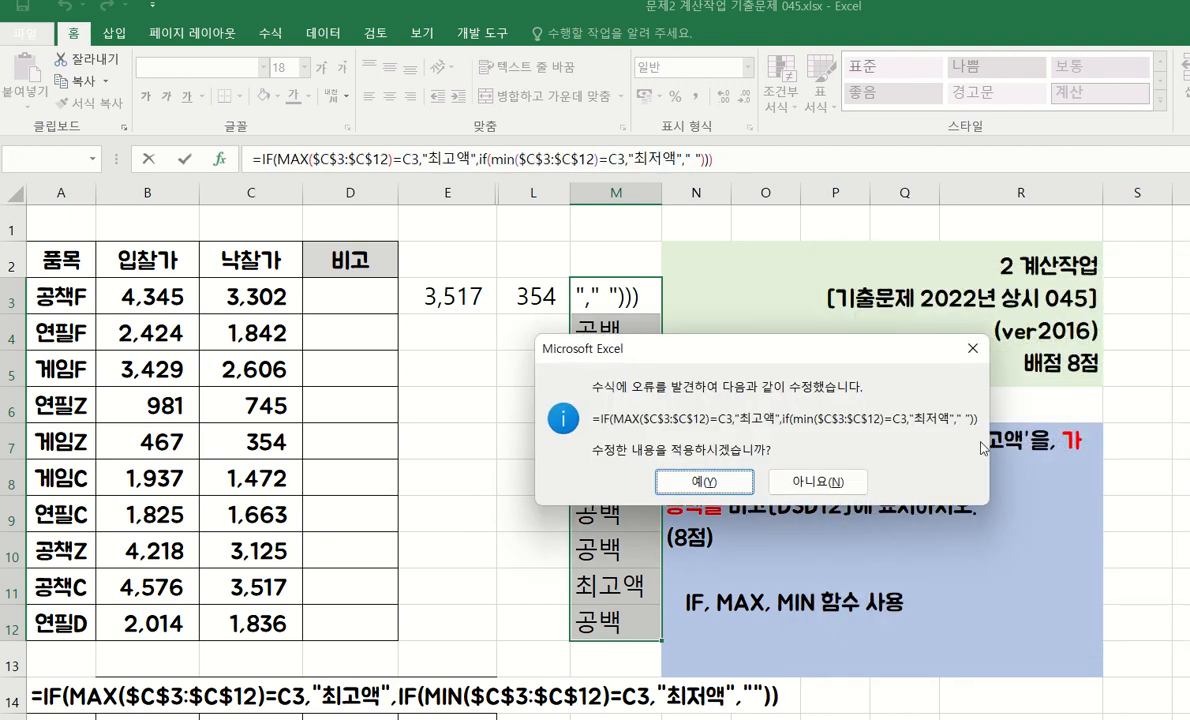
click(699, 479)
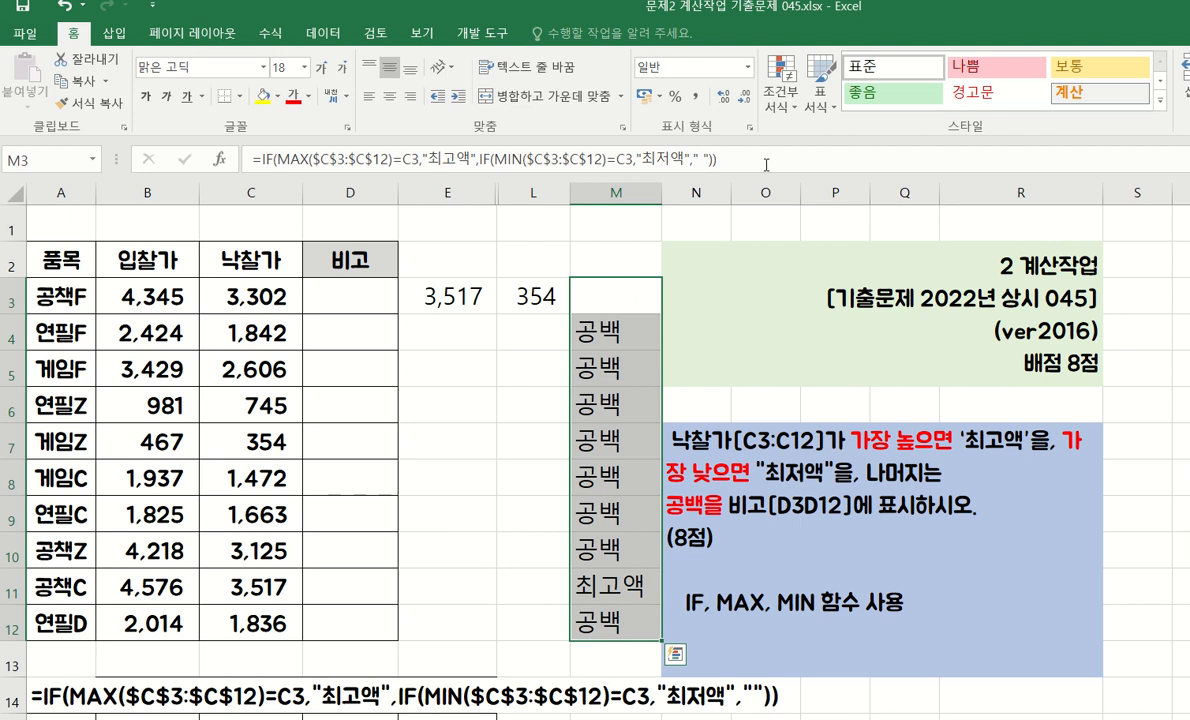
Fill the nested IF formula from M3 down to M12 and review the formulas in M7, M11 and M3
click(610, 292)
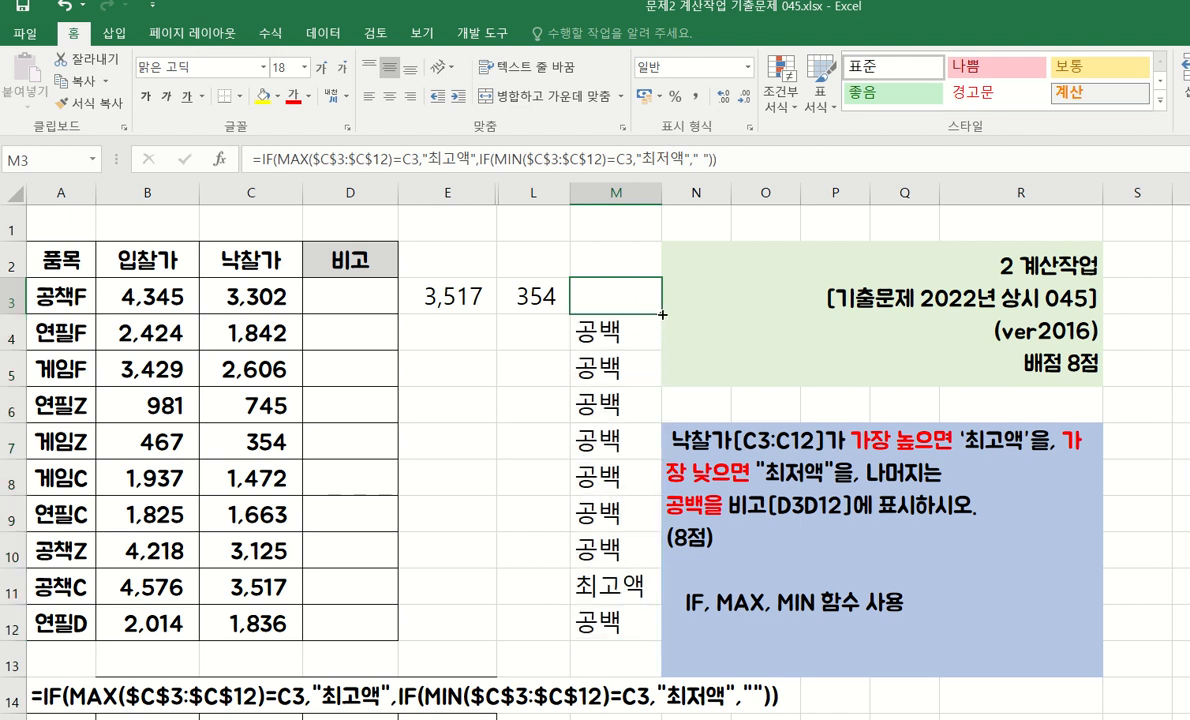
drag(662, 314, 641, 622)
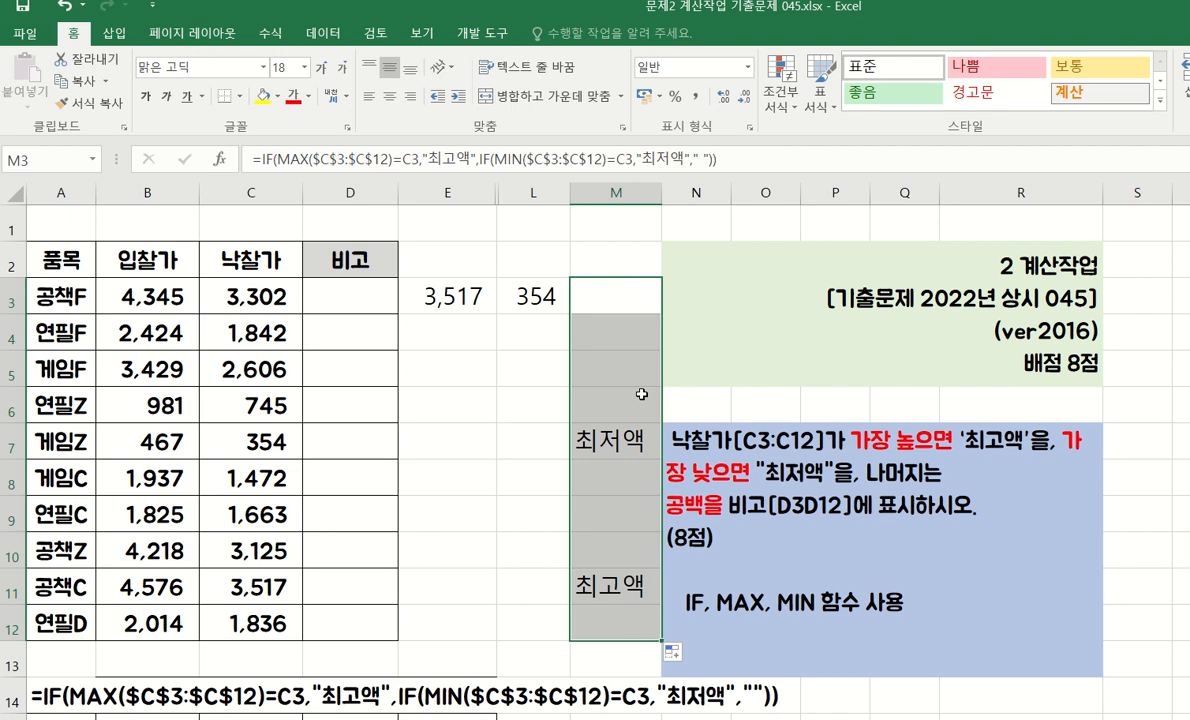
click(580, 290)
click(605, 440)
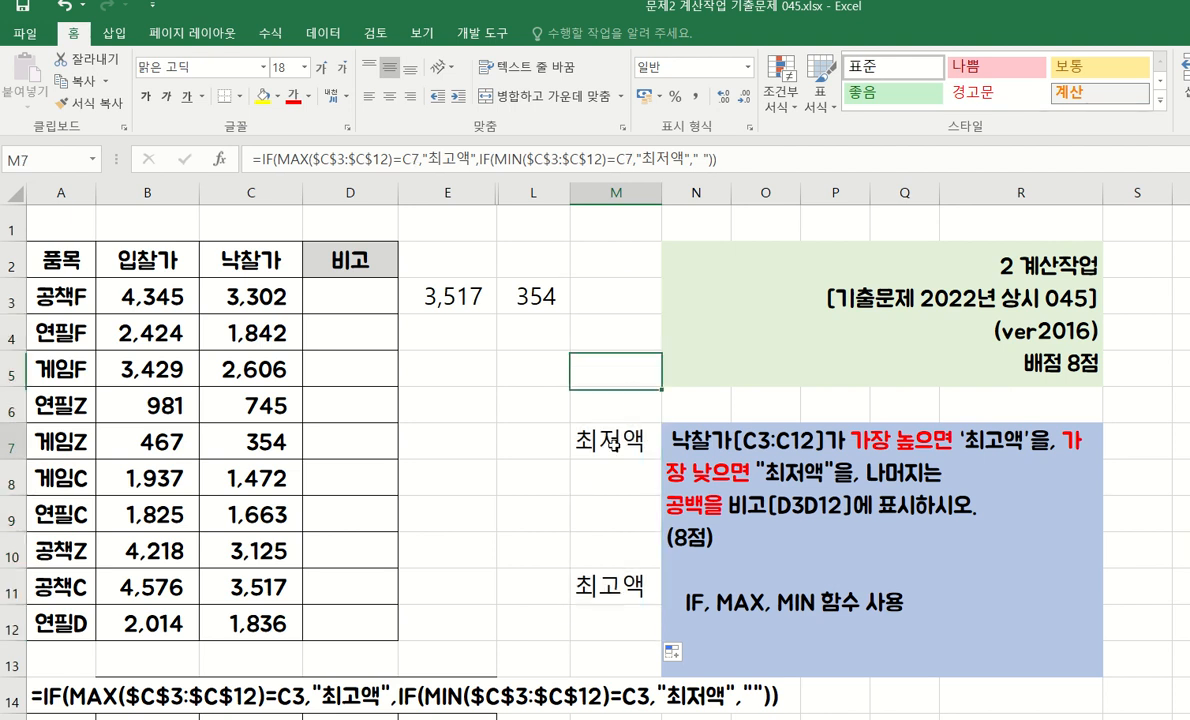
click(605, 585)
click(612, 300)
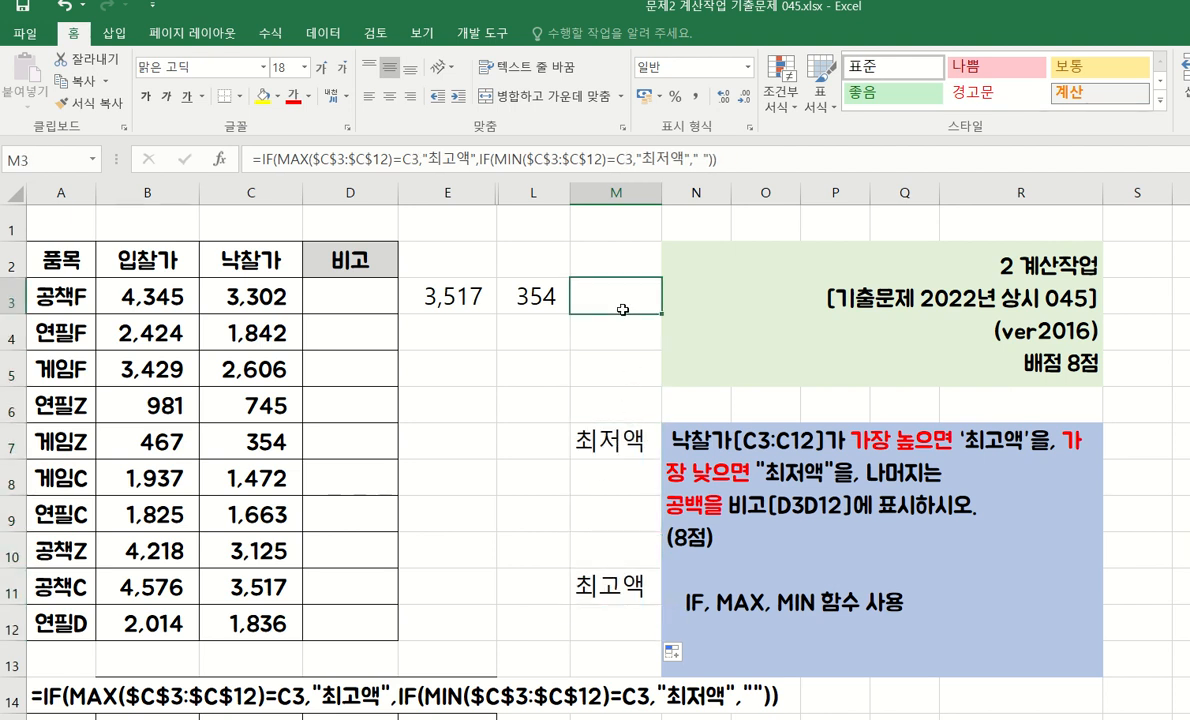
click(606, 443)
click(590, 580)
click(580, 298)
Replace the entire formula in M3 with a single ` character
click(345, 303)
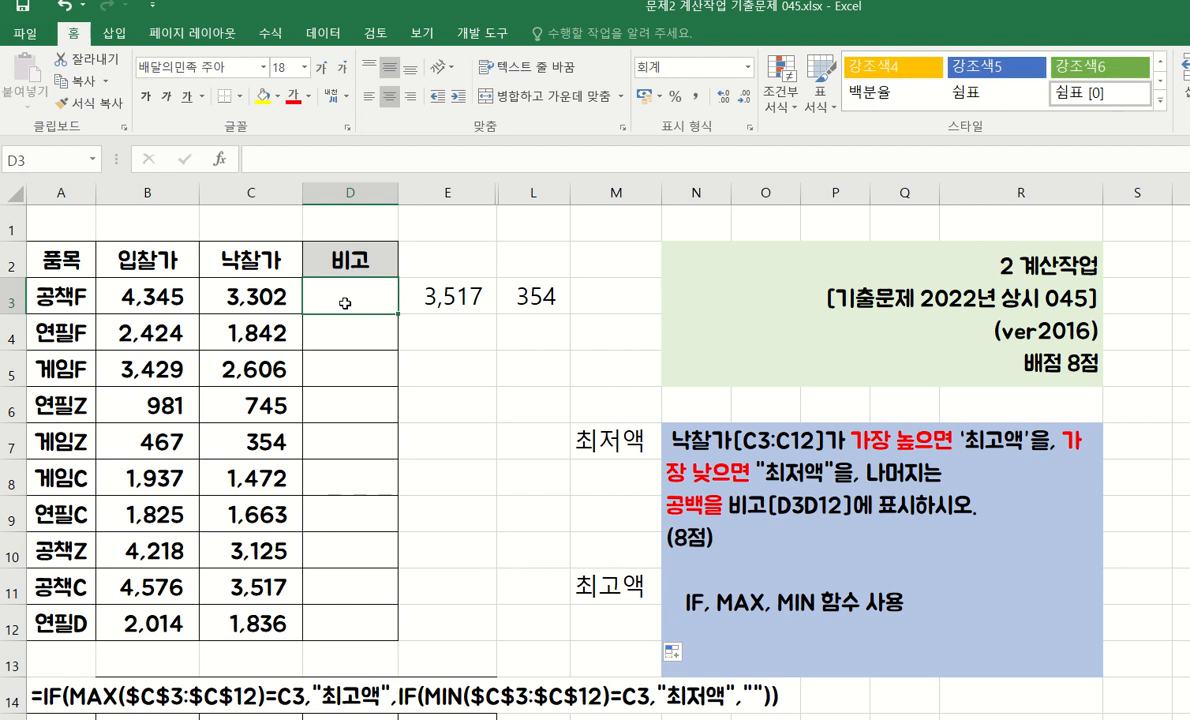
click(590, 297)
click(695, 160)
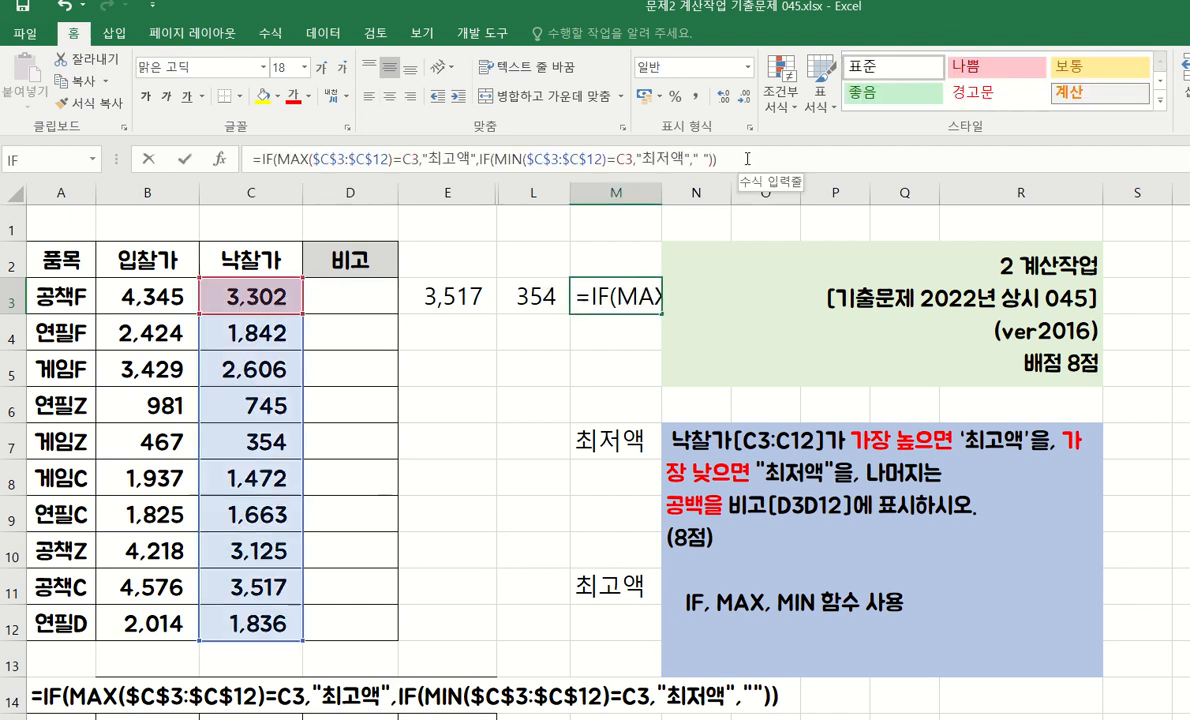
drag(695, 160, 243, 161)
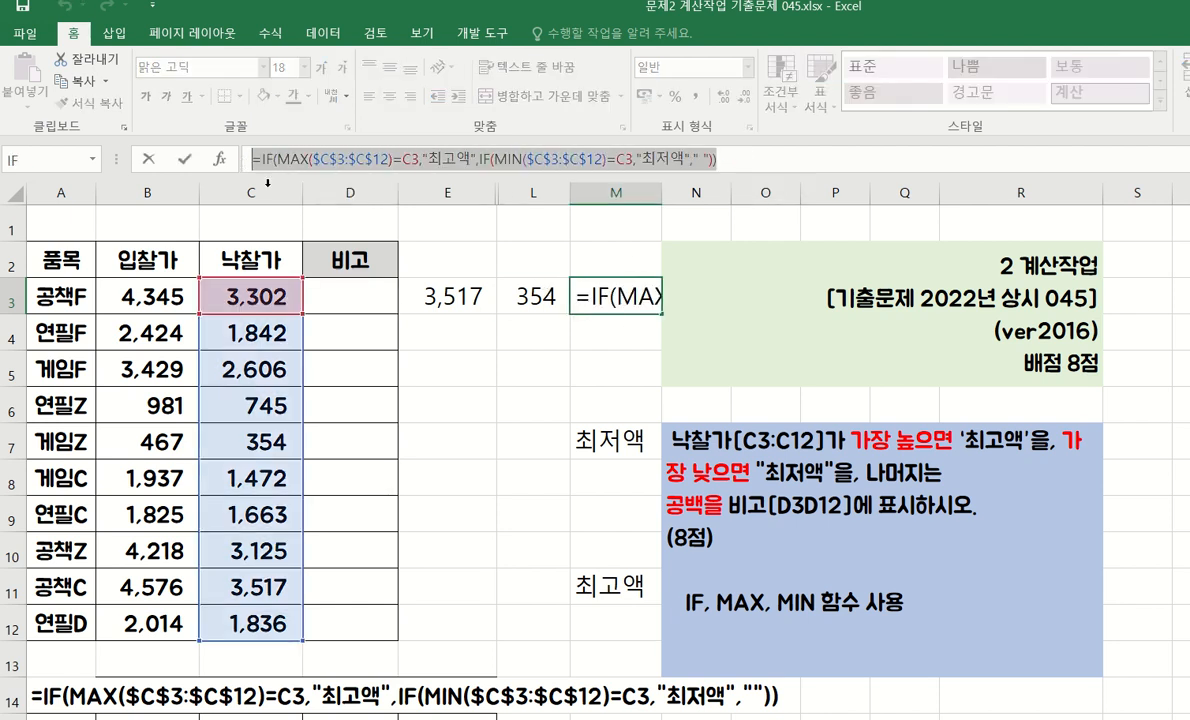
text(`)
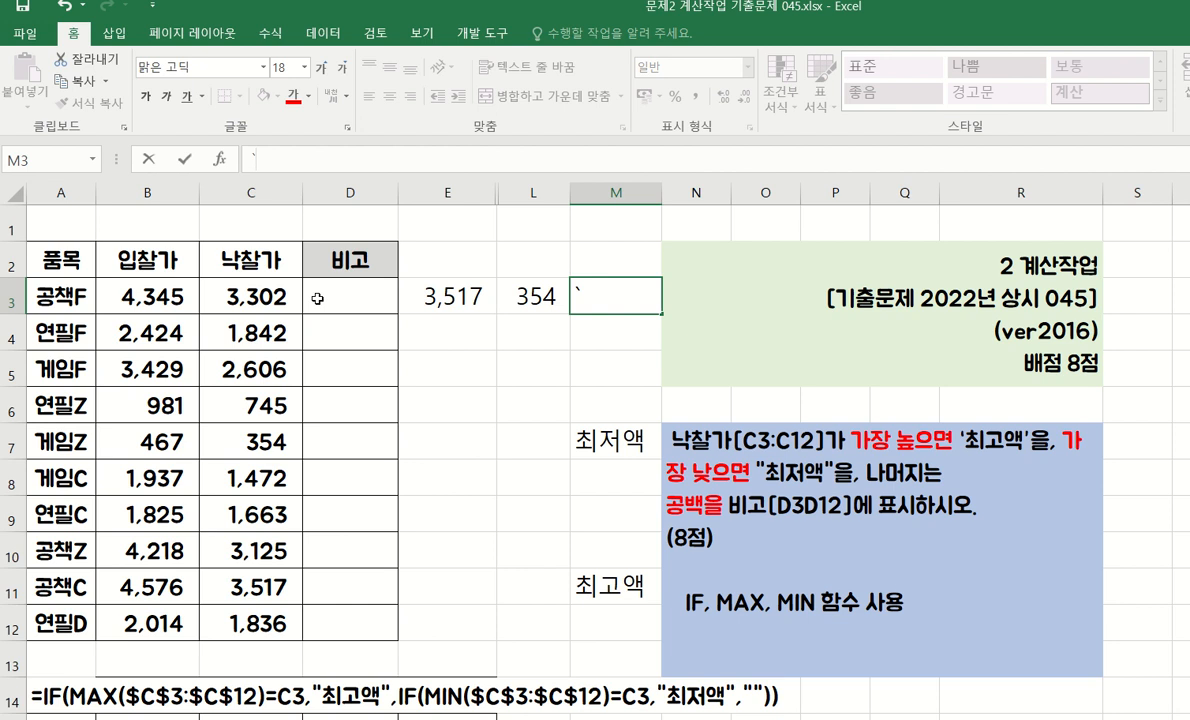
click(317, 298)
text(=)
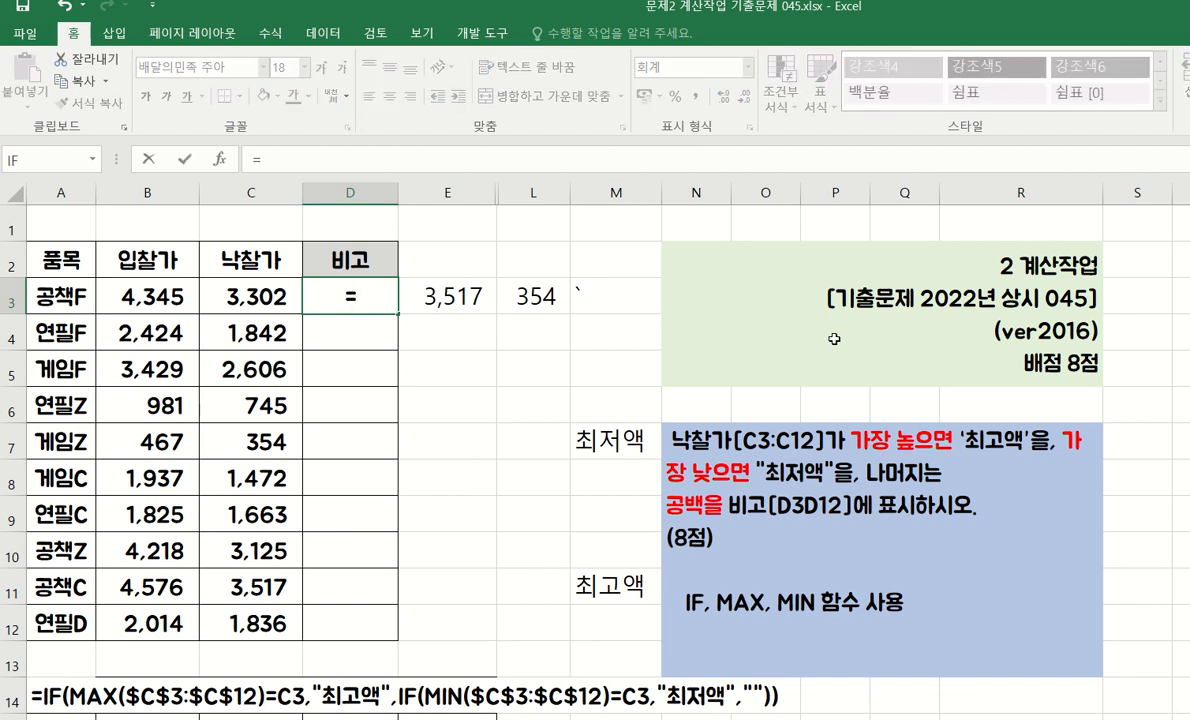
text(ㅑㄹ)
key(BackSpace)
key(BackSpace)
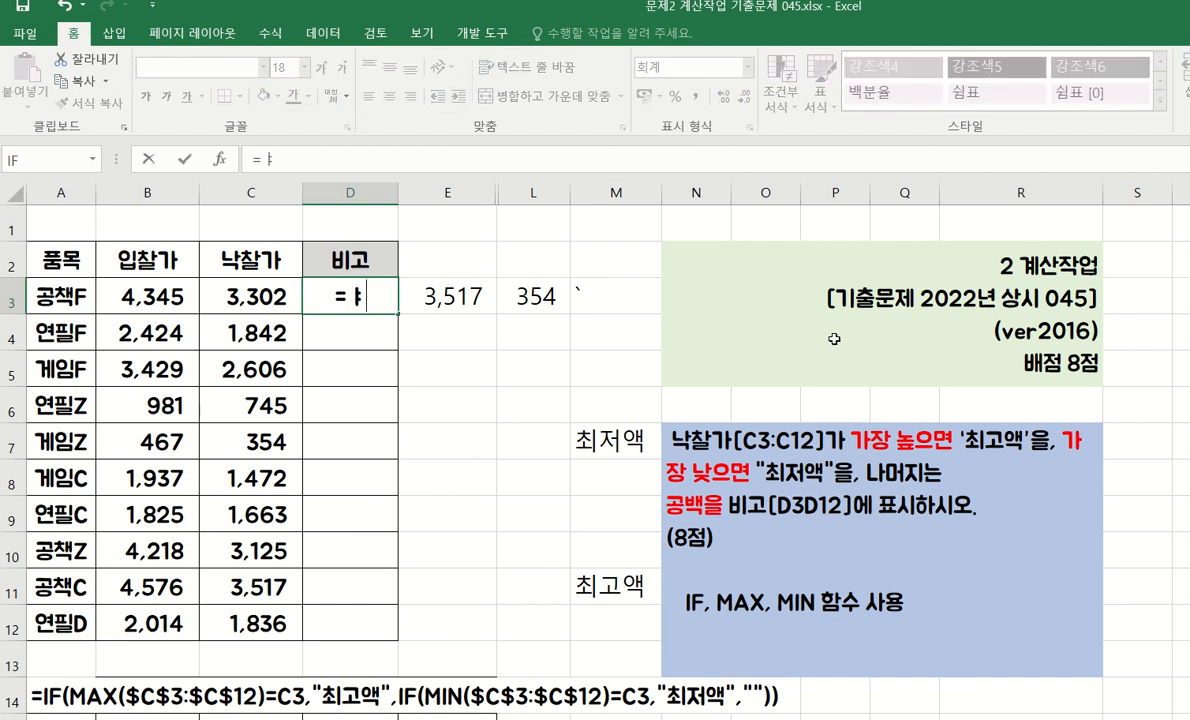
text(fi)
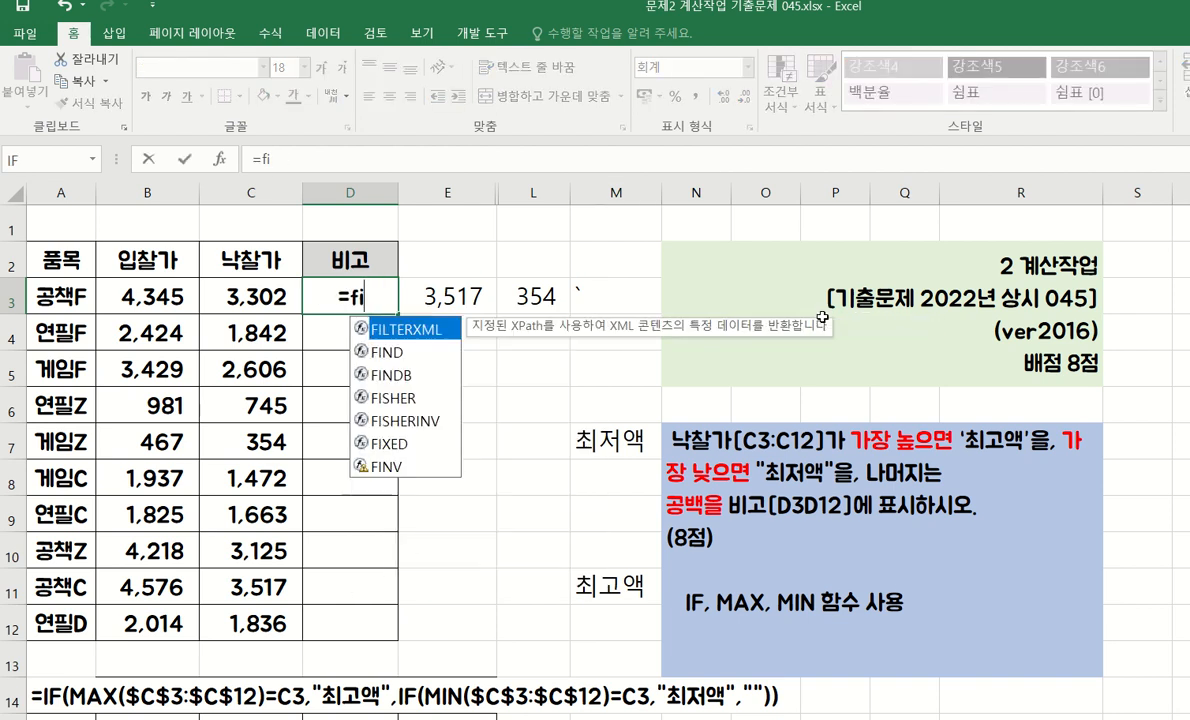
key(BackSpace)
key(BackSpace)
text(if)
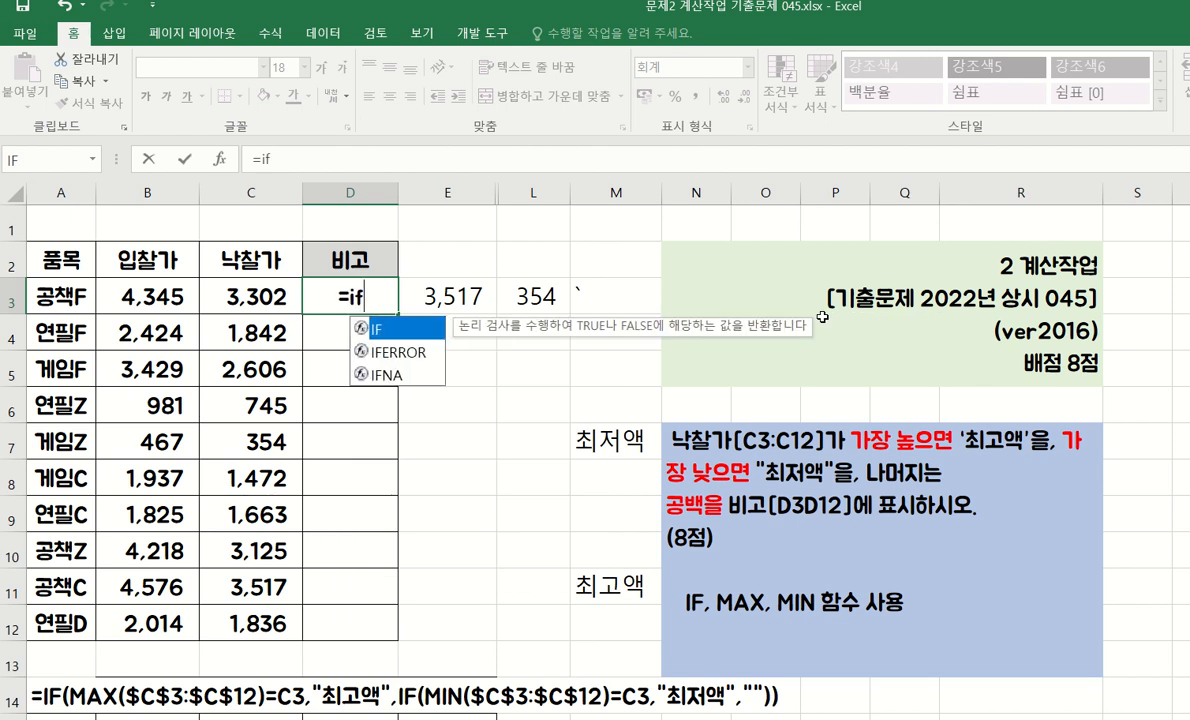
text(()
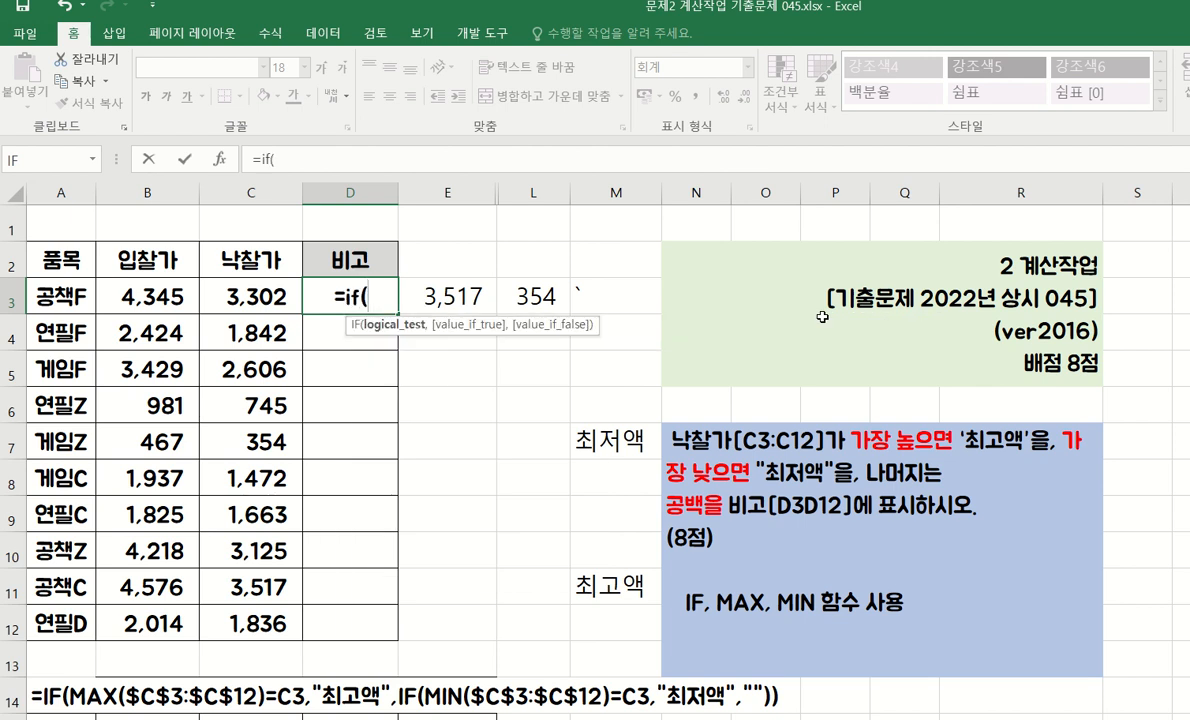
drag(228, 290, 270, 606)
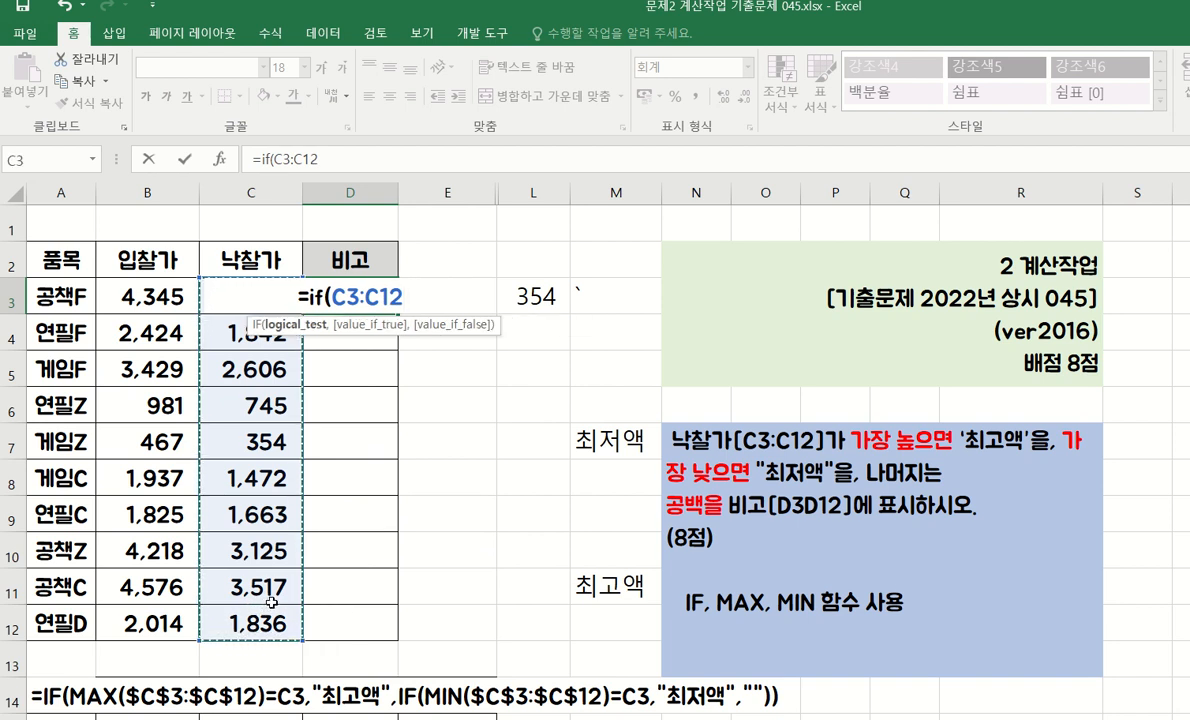
key(BackSpace)
key(BackSpace)
key(BackSpace)
key(BackSpace)
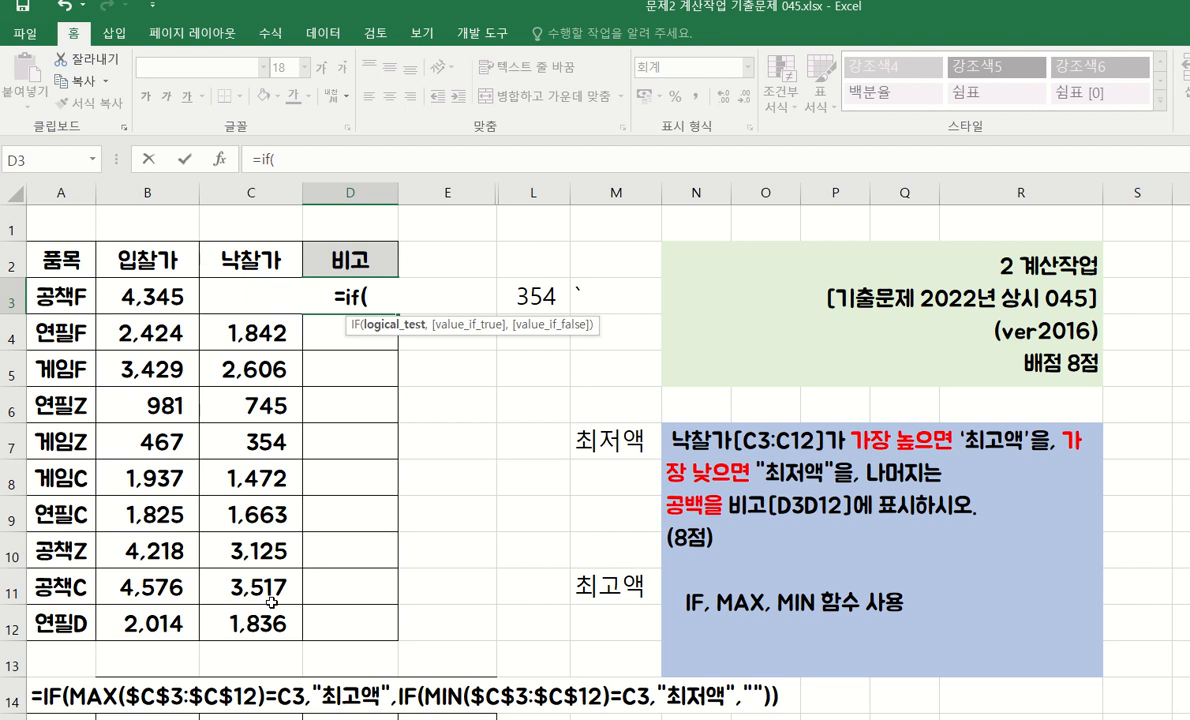
text(max)
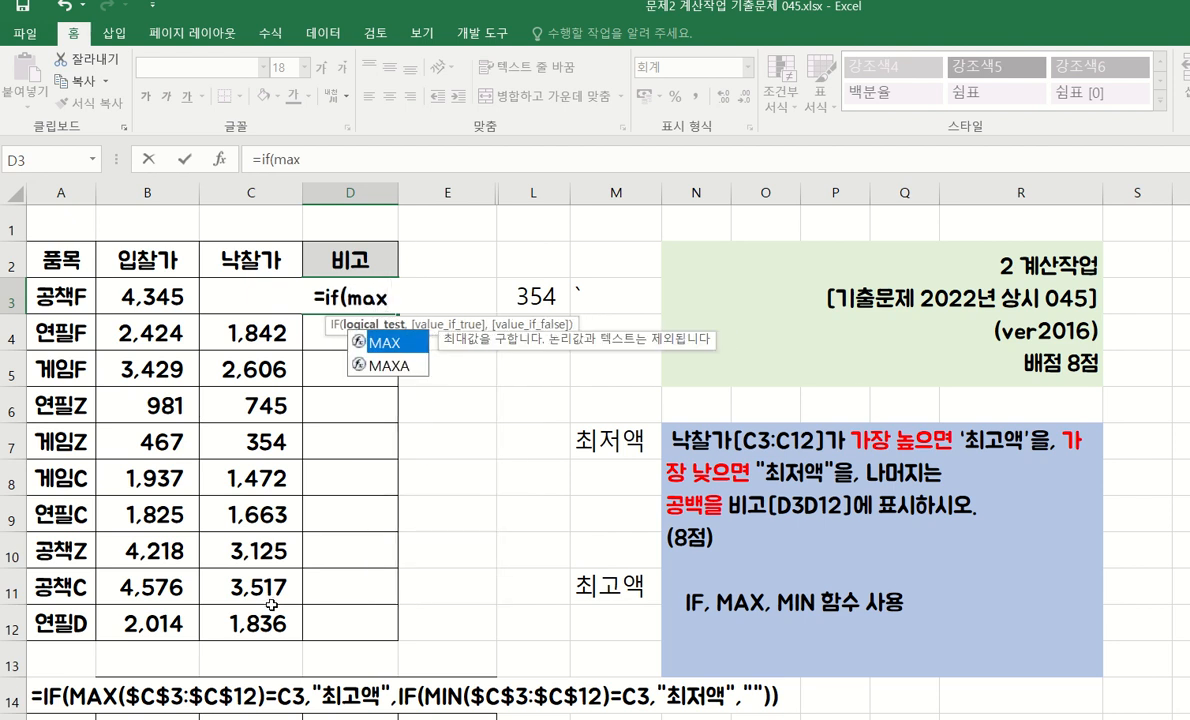
click(388, 344)
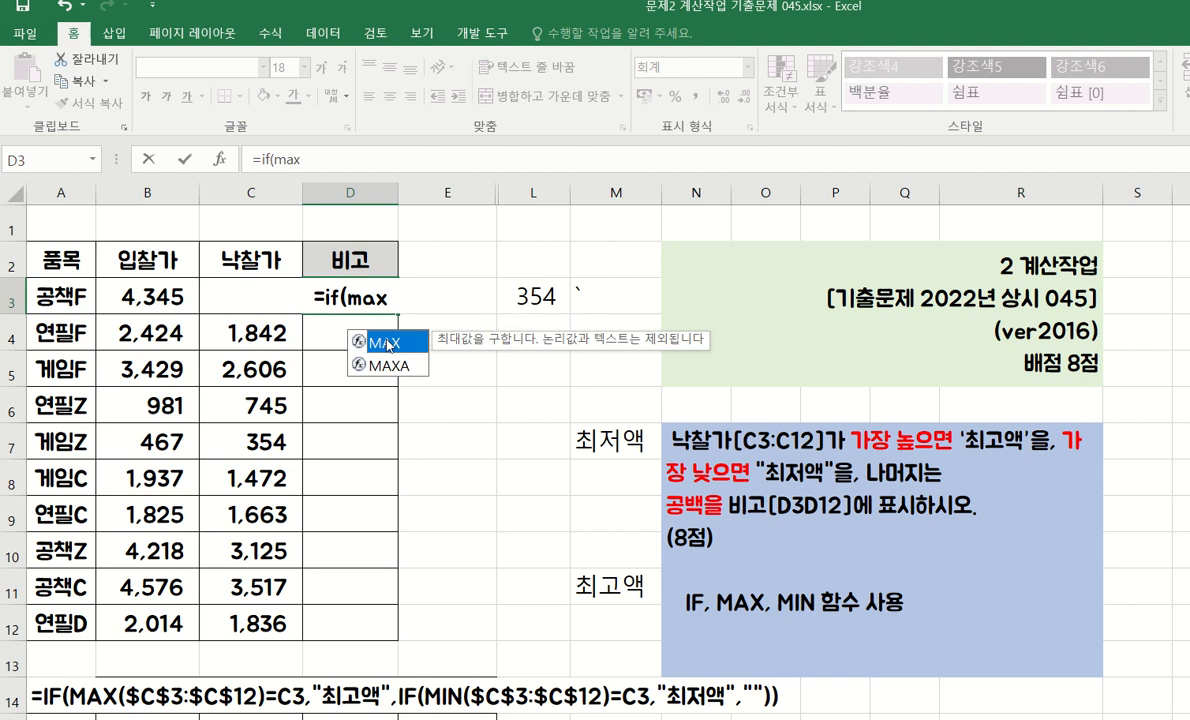
double_click(388, 344)
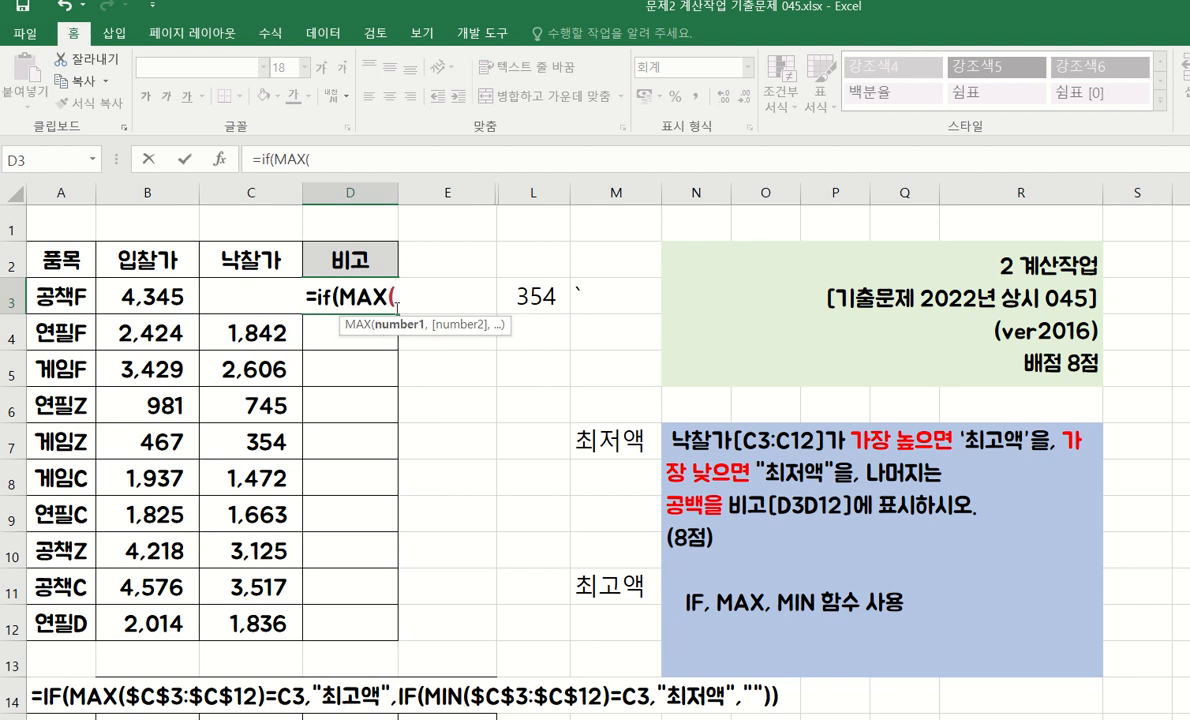
drag(231, 296, 249, 321)
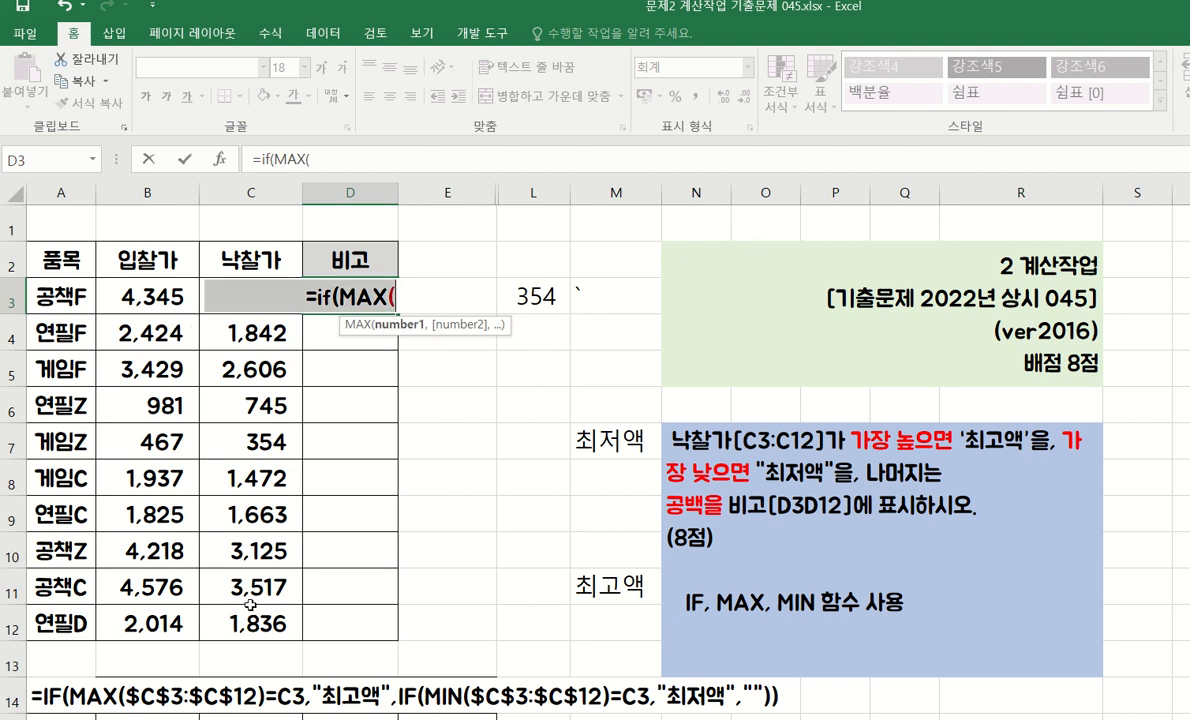
drag(276, 614, 288, 305)
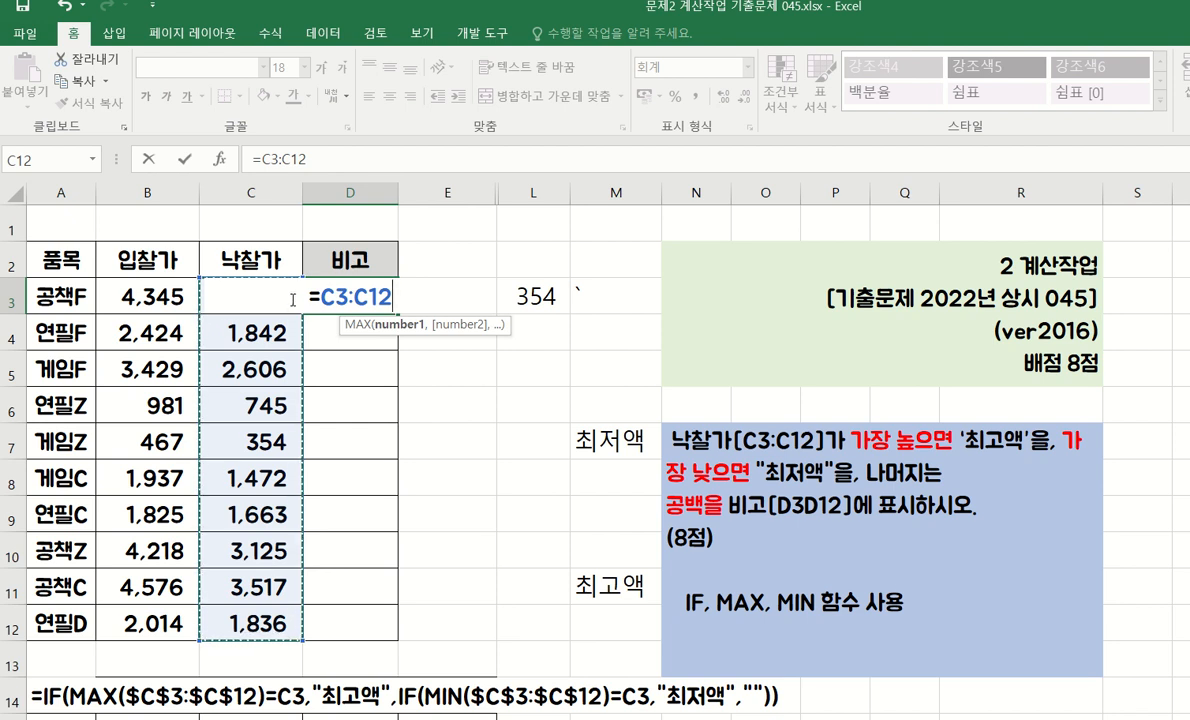
key(F4)
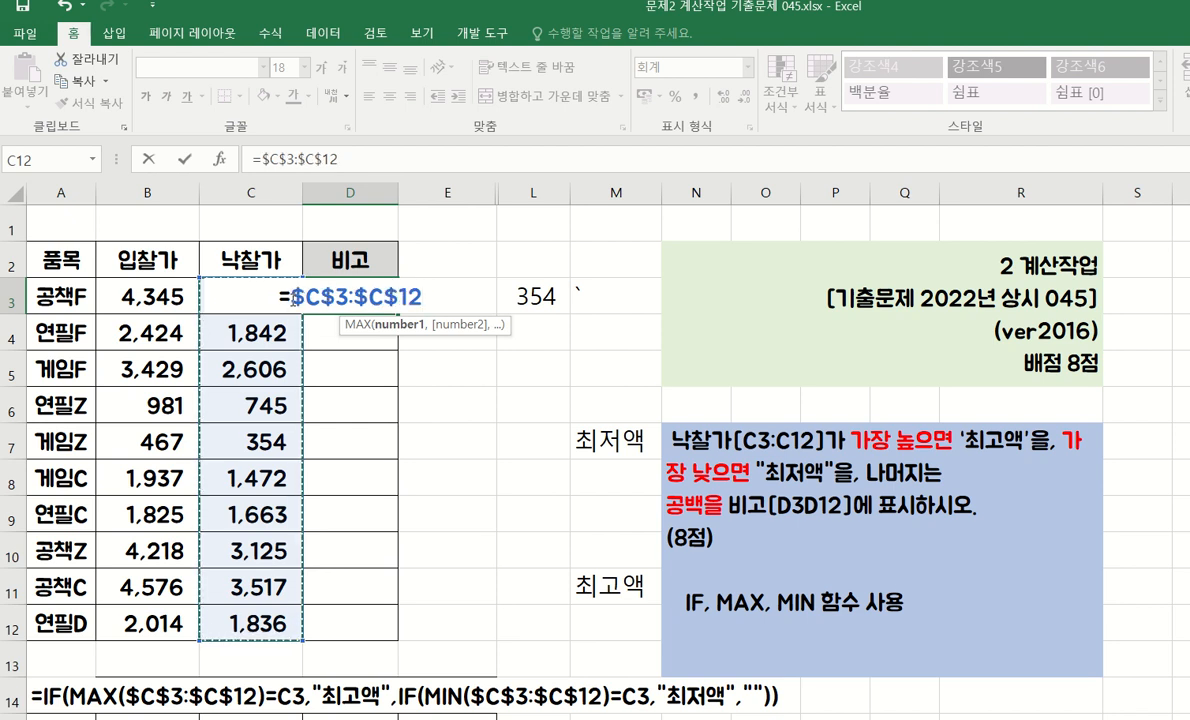
text())
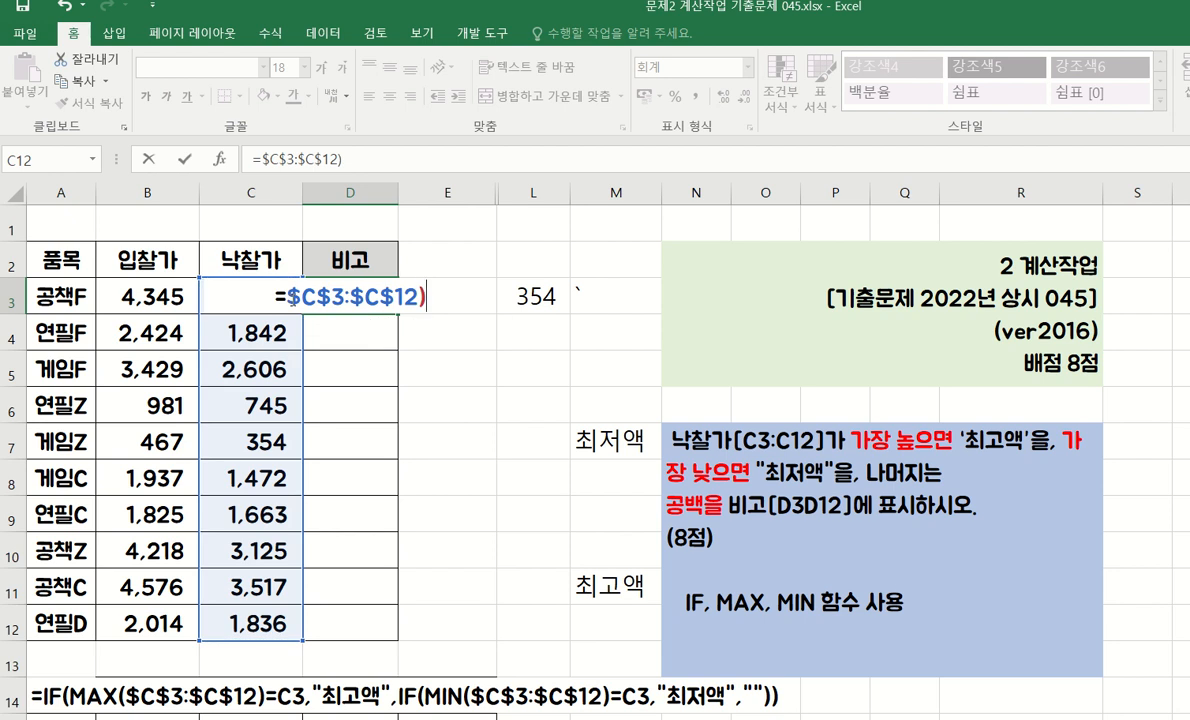
text(=)
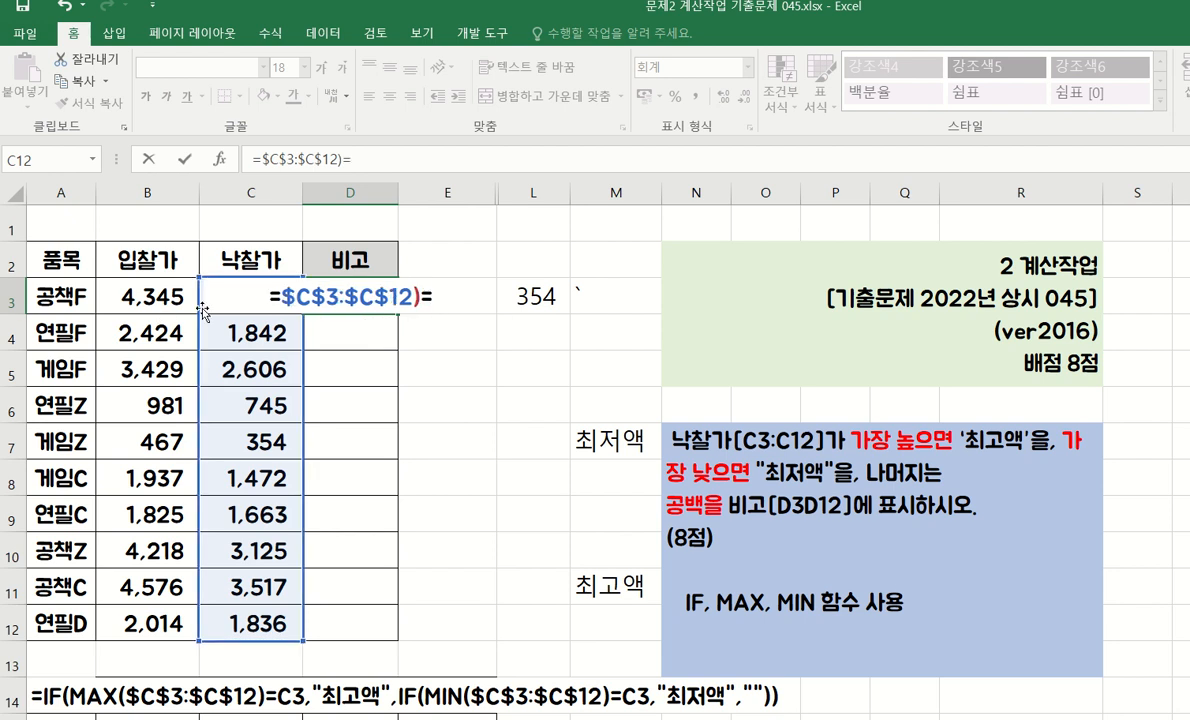
click(230, 328)
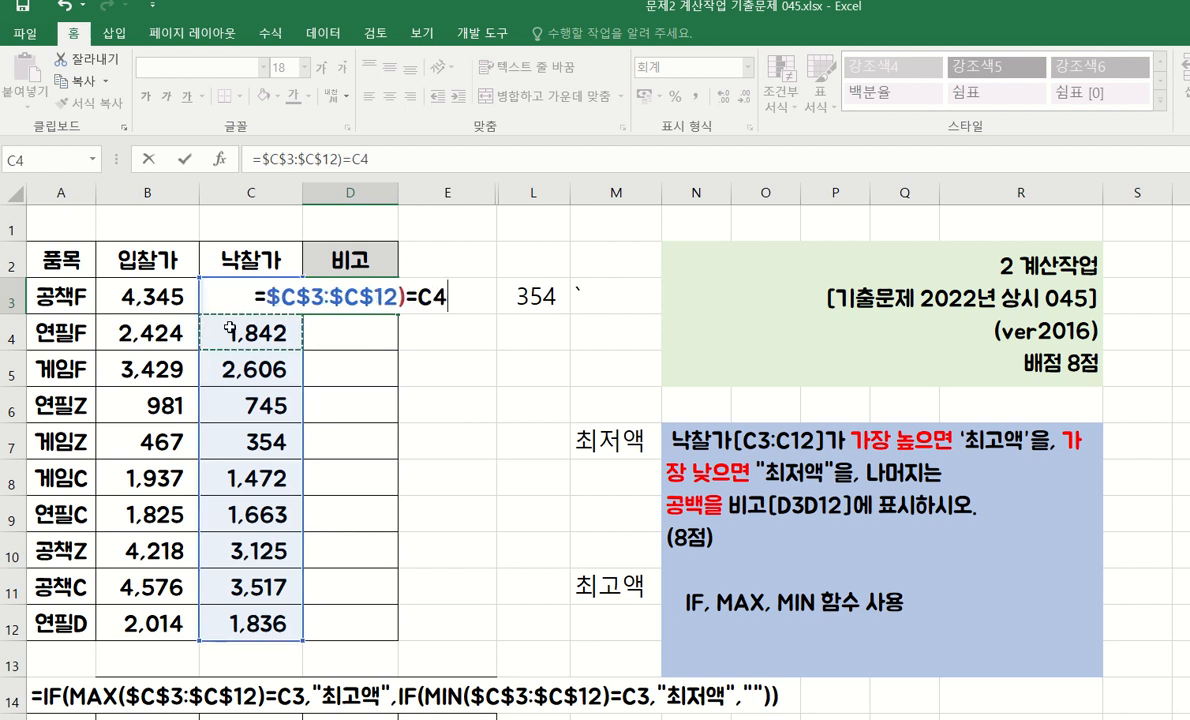
click(434, 298)
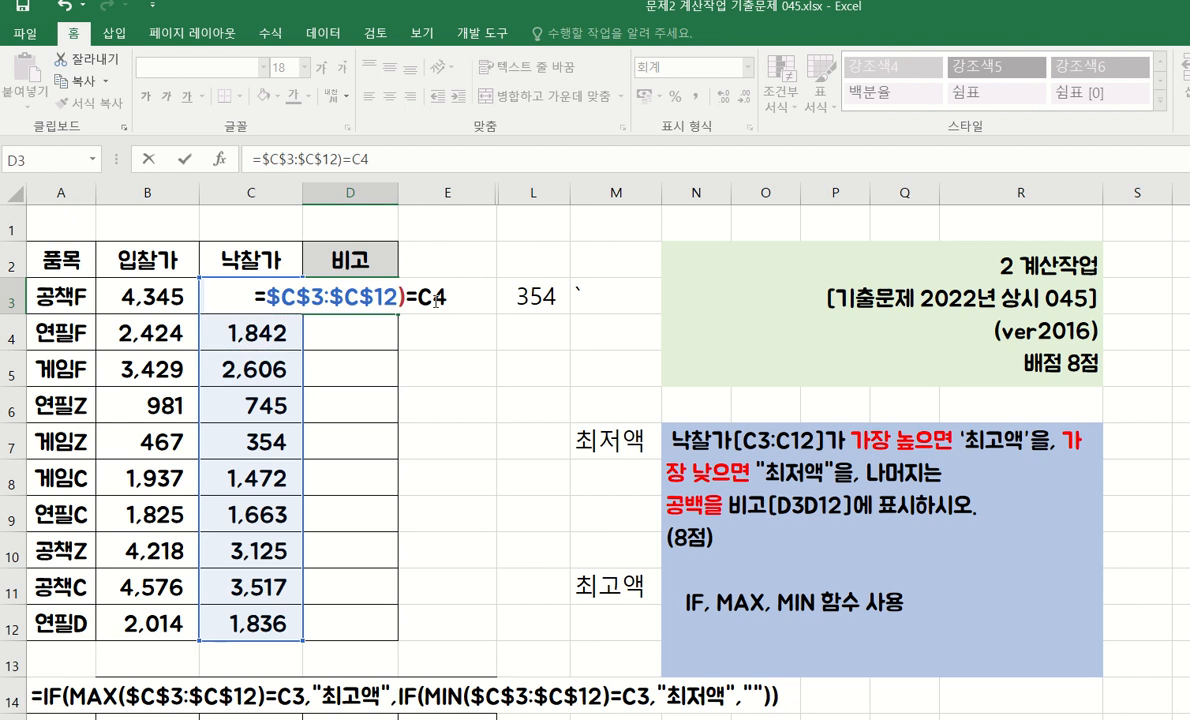
key(BackSpace)
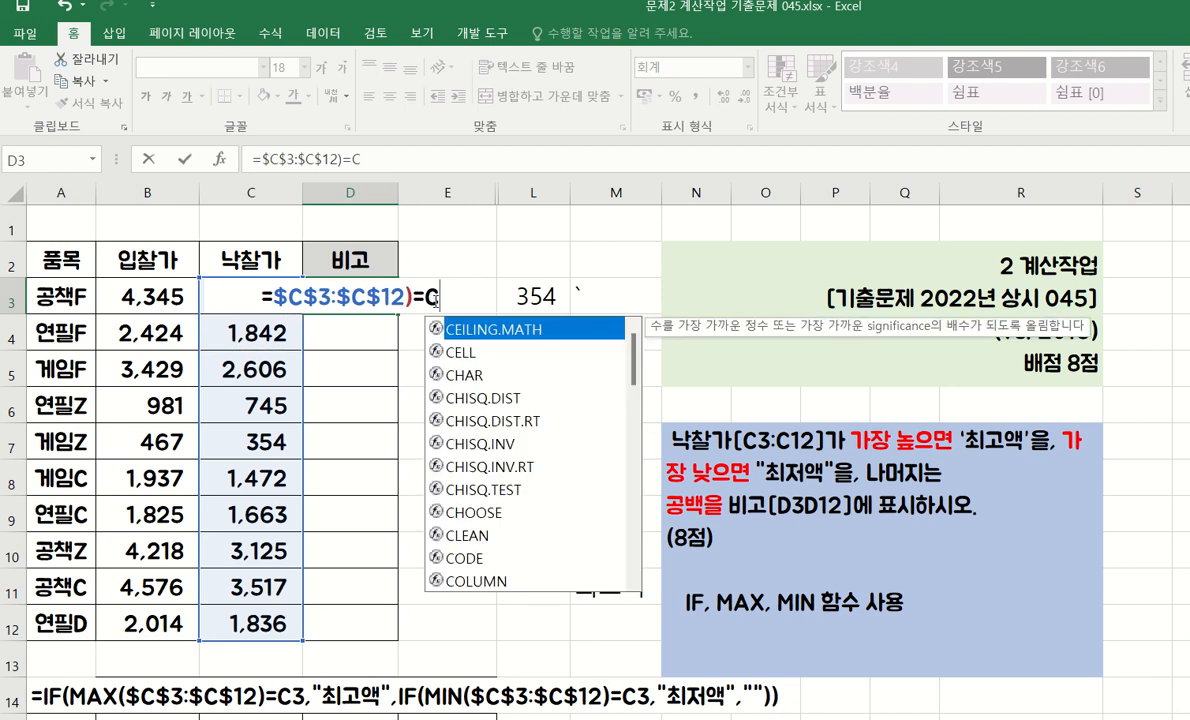
text(3)
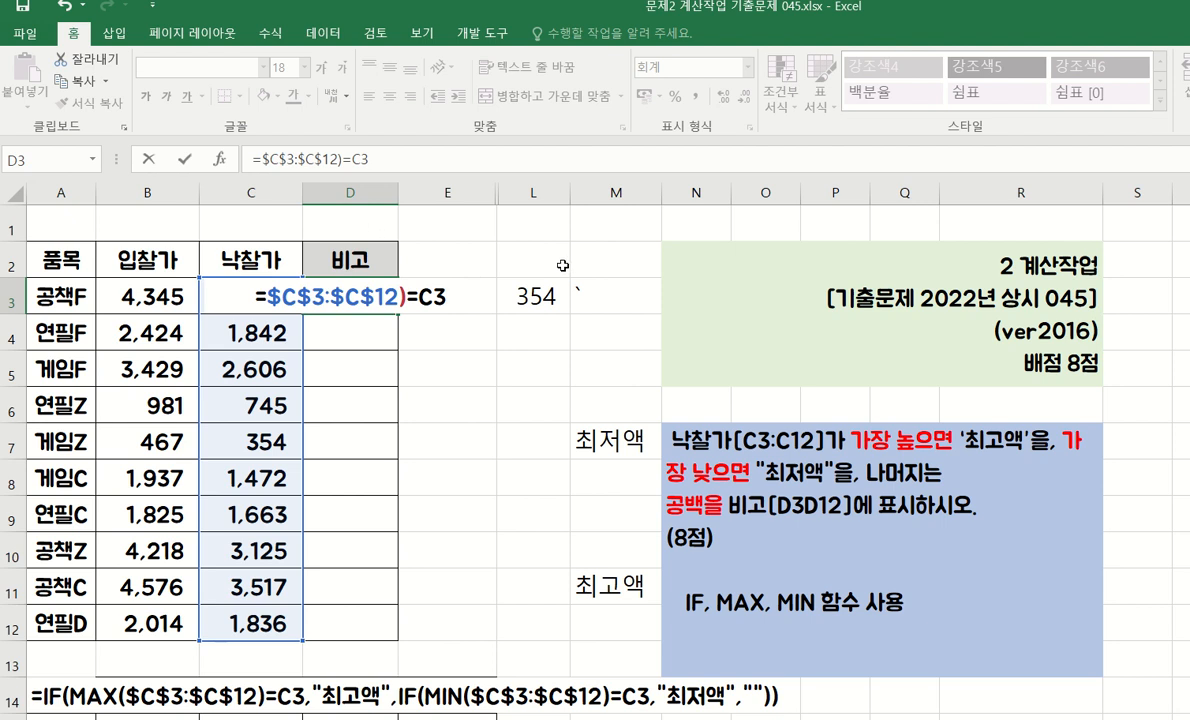
key(Return)
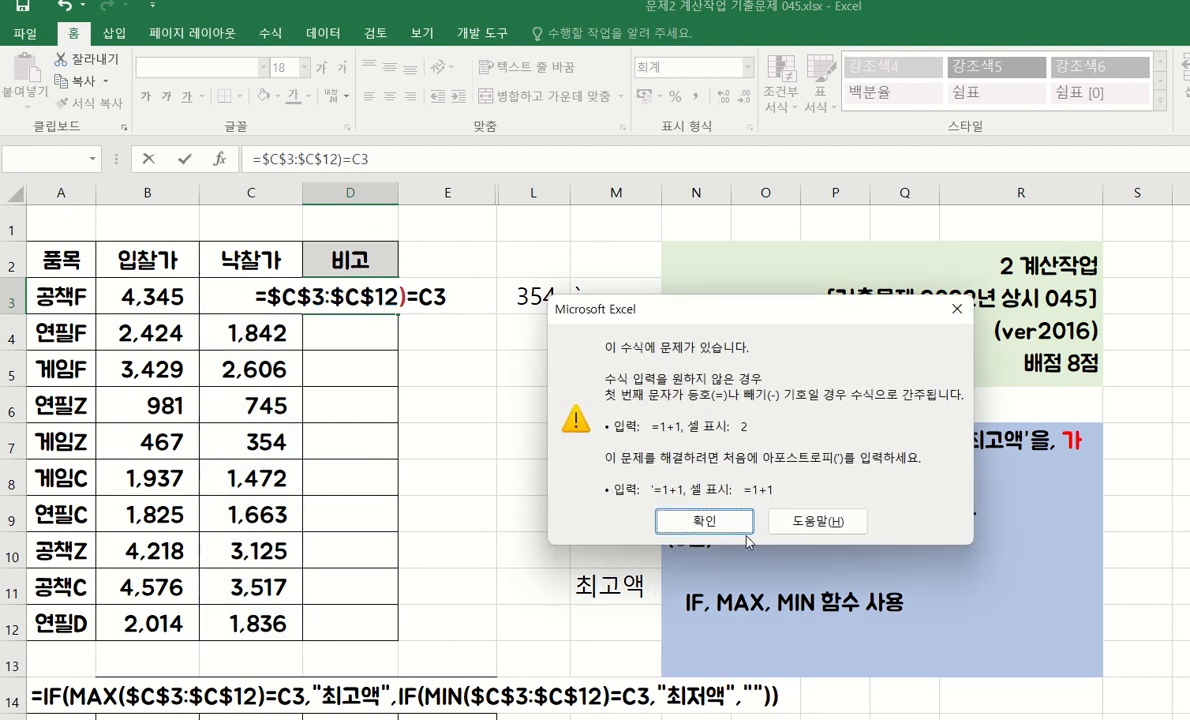
click(703, 521)
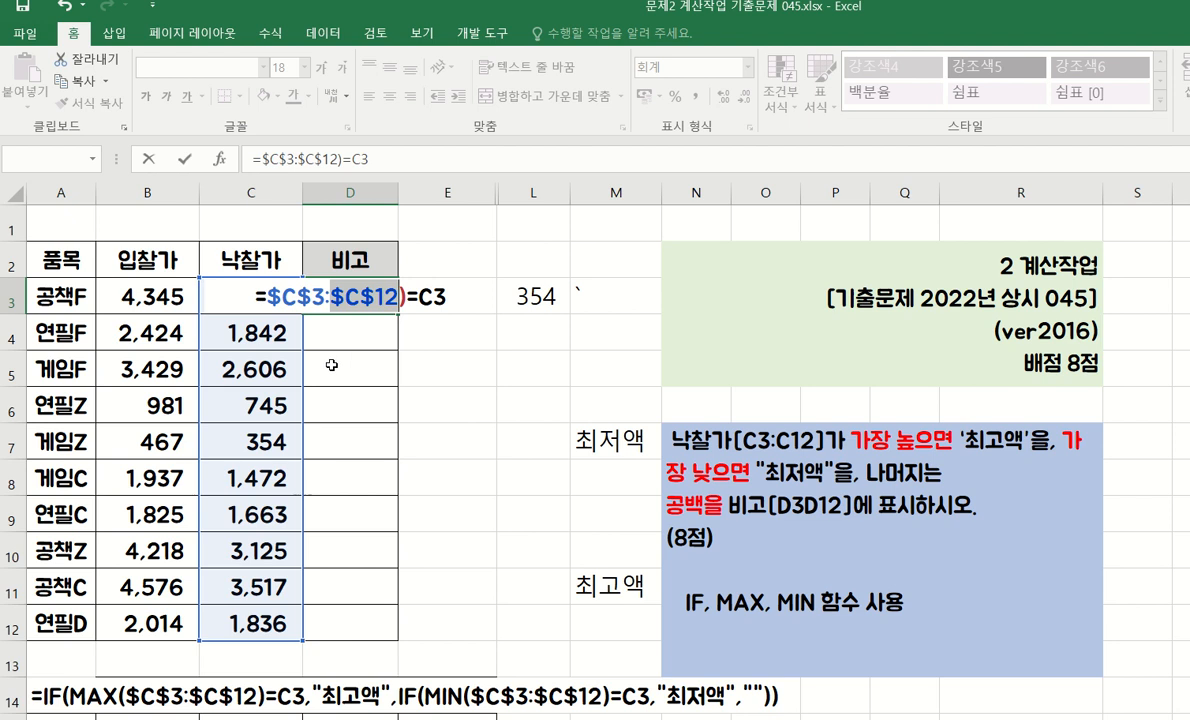
key(Escape)
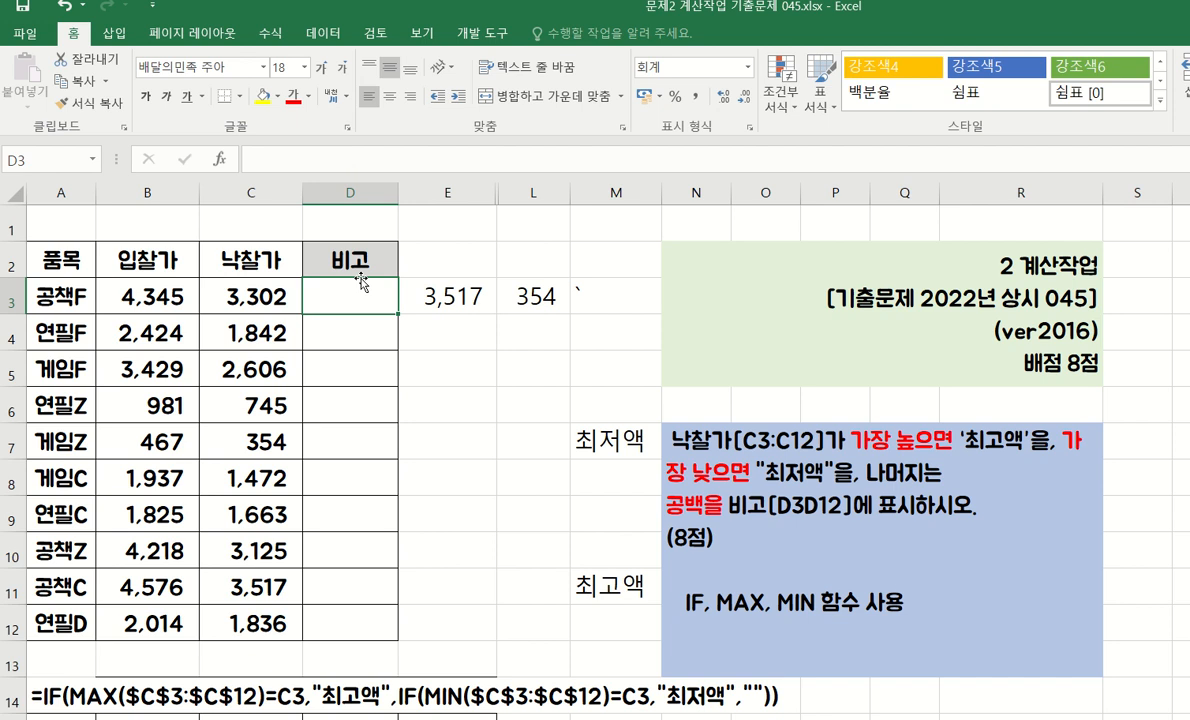
Start a formula in D3 with the IF function
text(=fi)
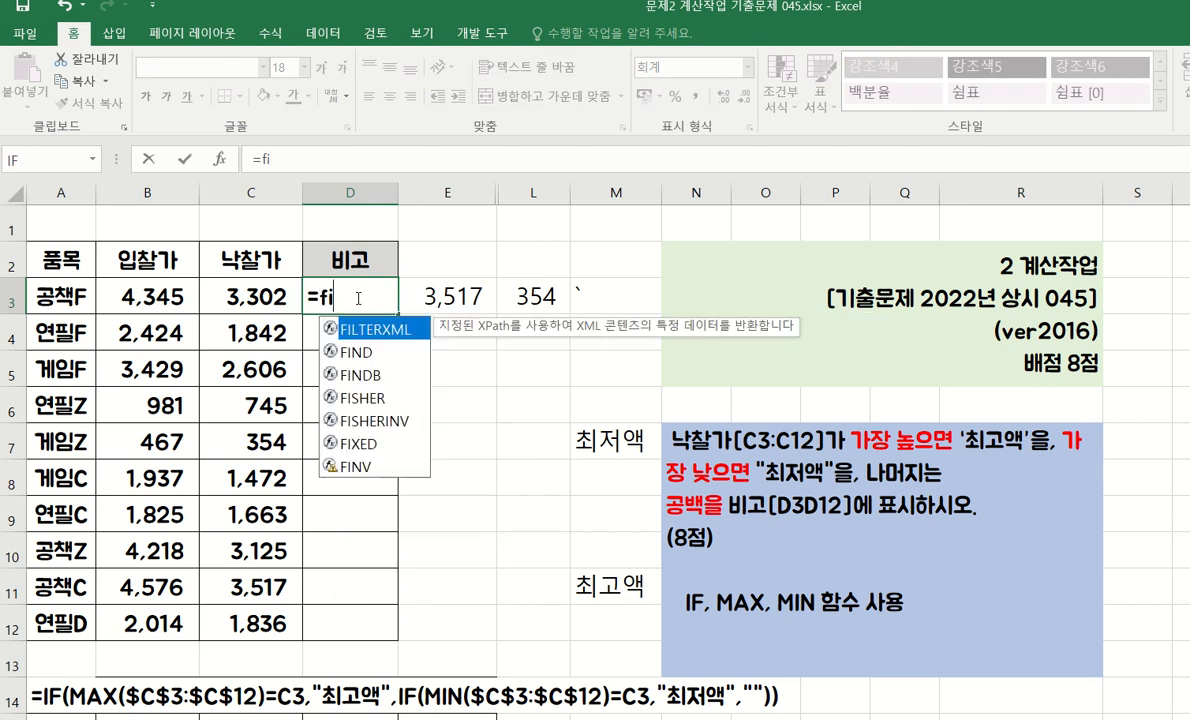
key(BackSpace)
key(BackSpace)
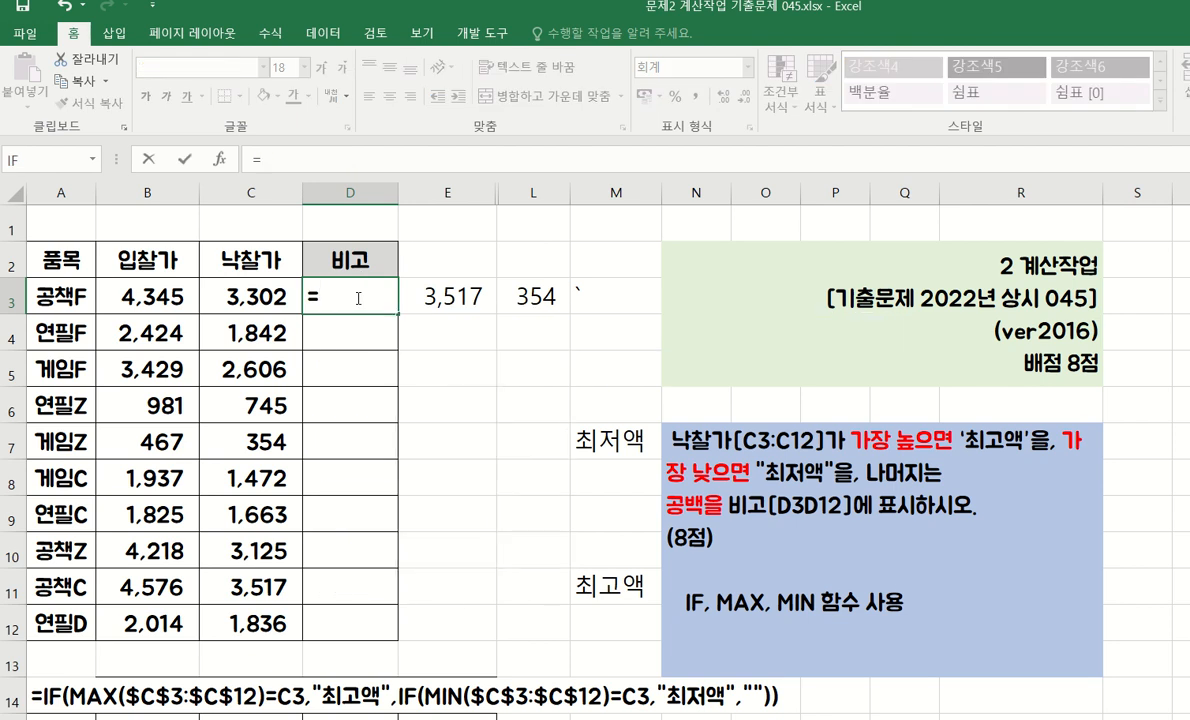
text(if)
key(BackSpace)
key(BackSpace)
text(if)
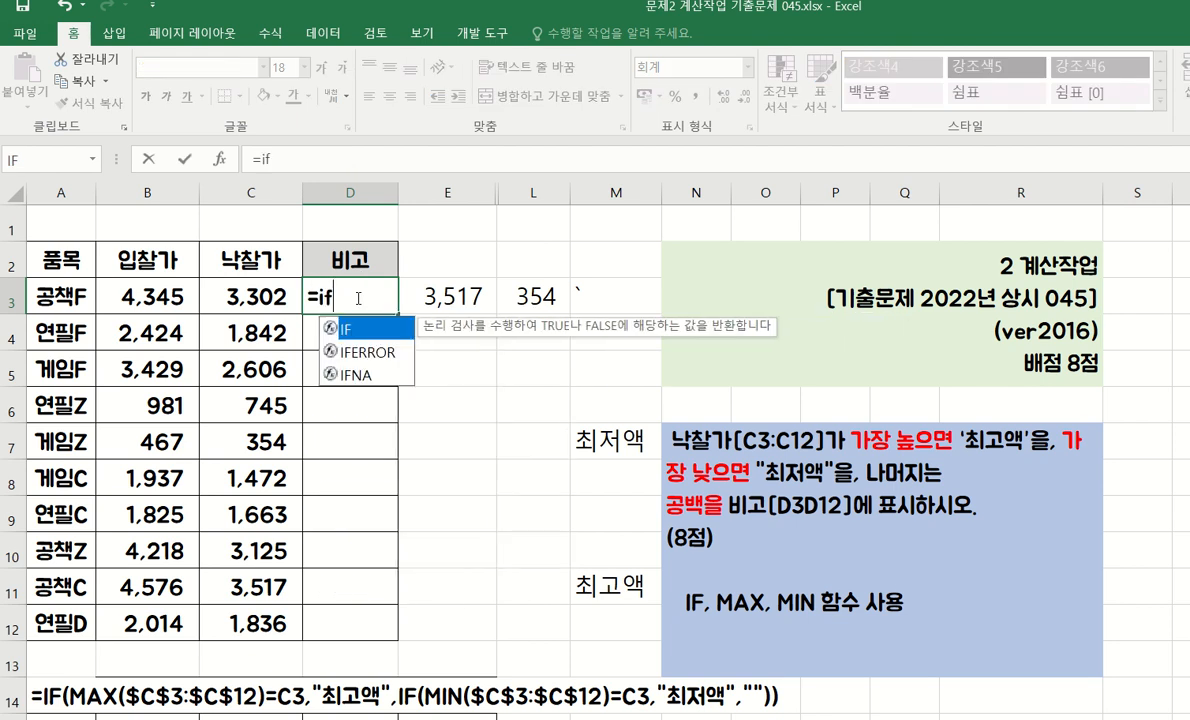
key(Tab)
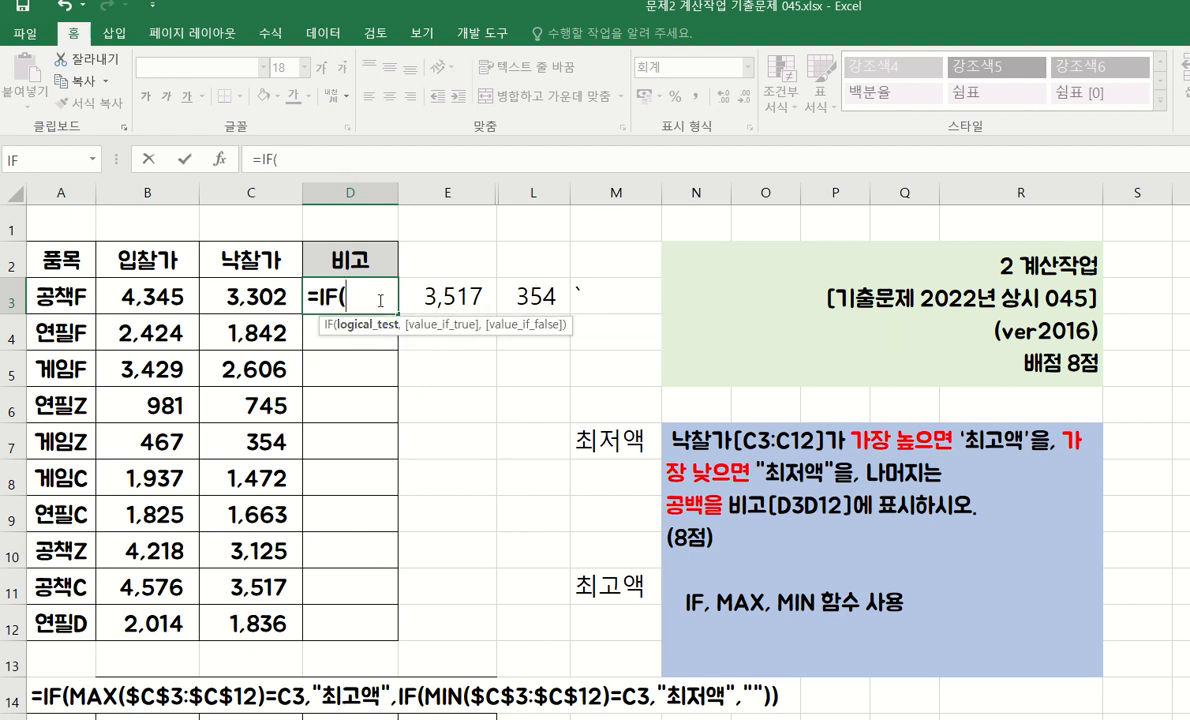
Begin the IF's logical test in D3 with MAX of the absolute range $C$3:$C$12, closed and followed by an equals sign
text(max)
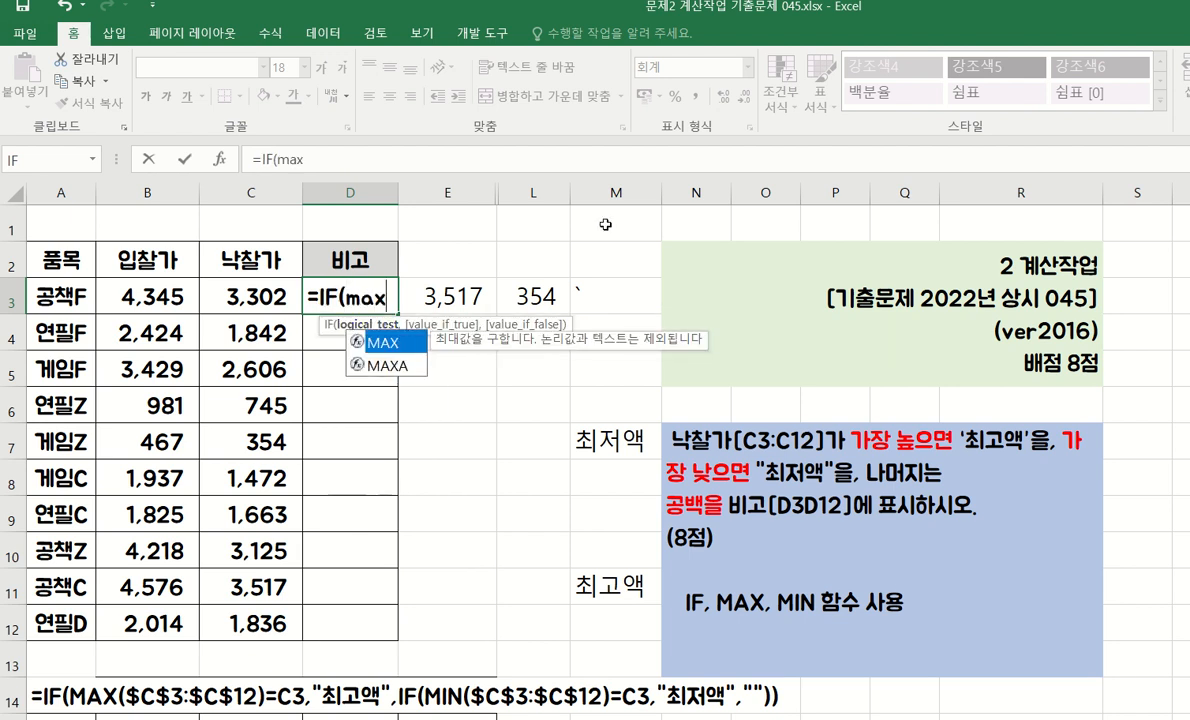
key(Tab)
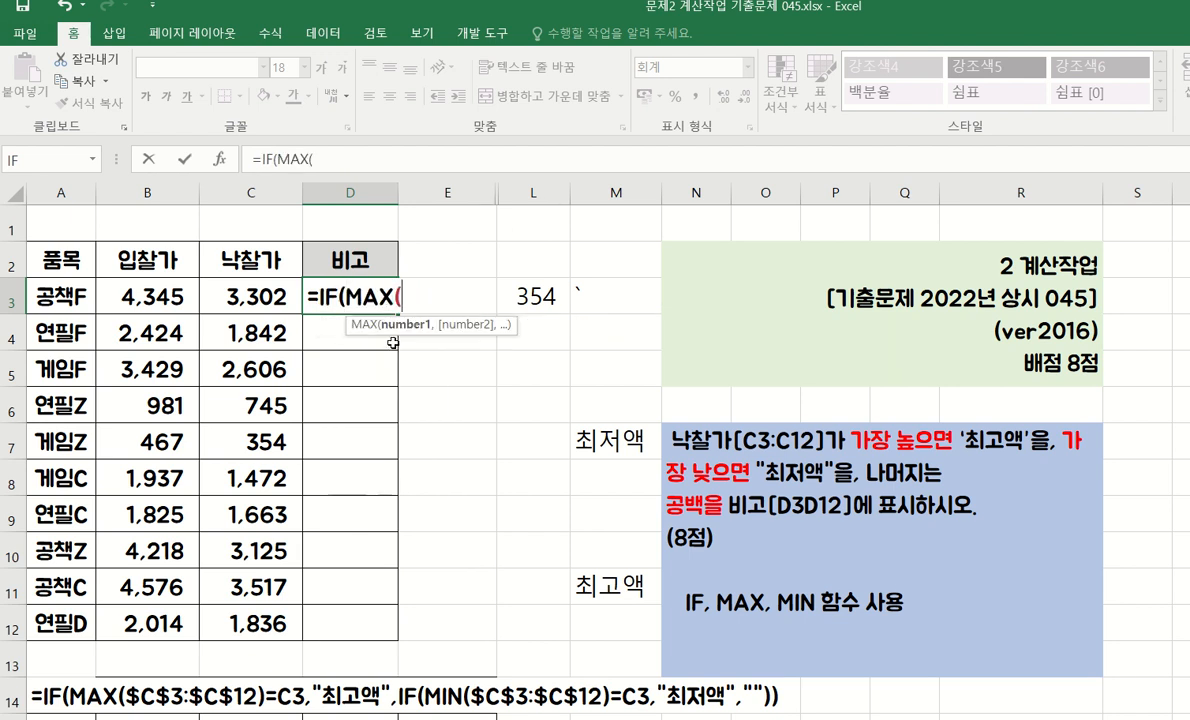
drag(271, 299, 275, 615)
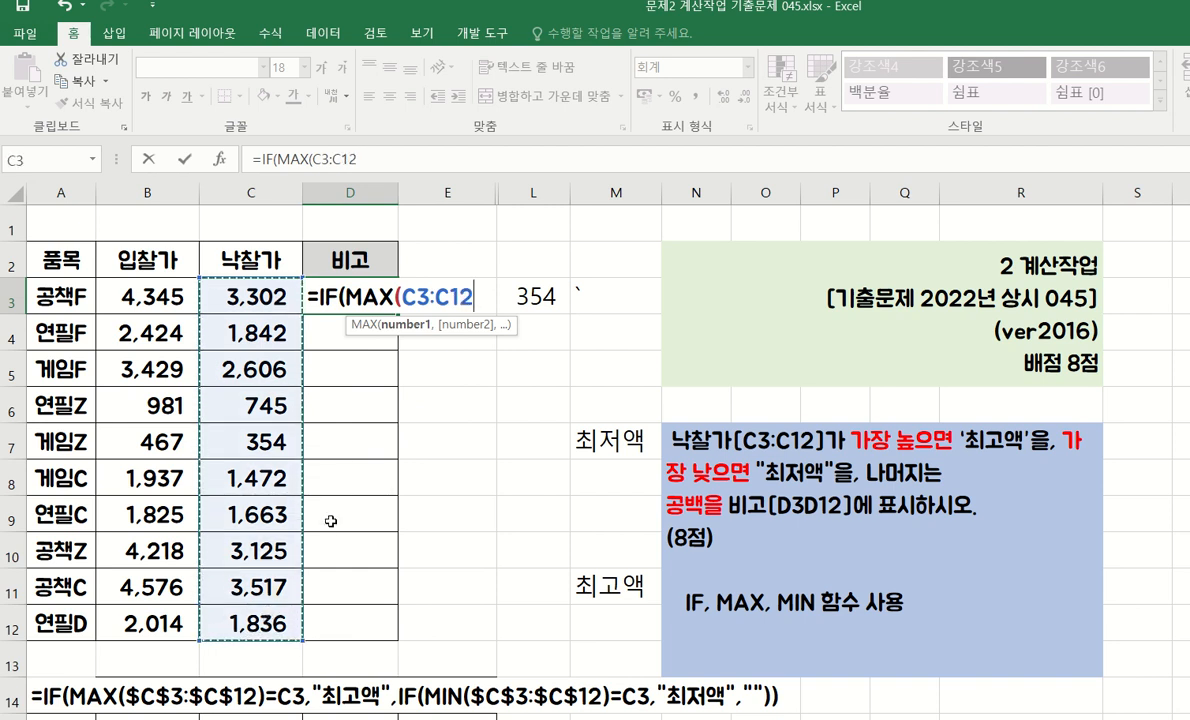
key(F4)
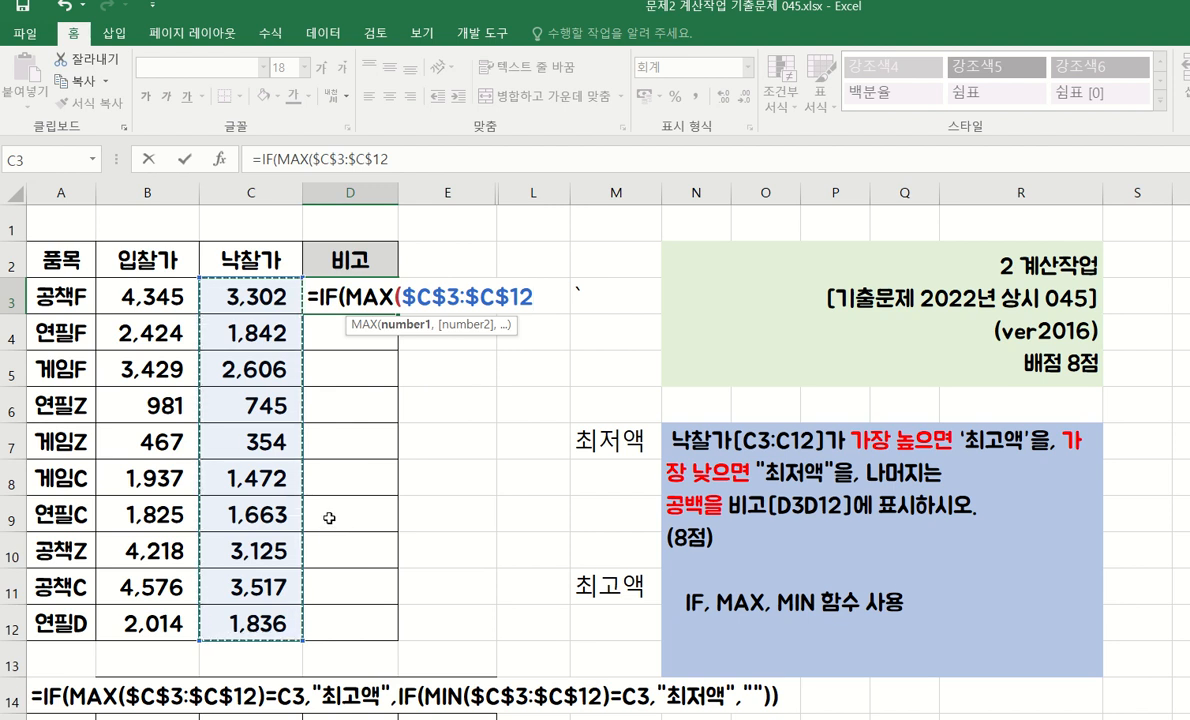
text()=)
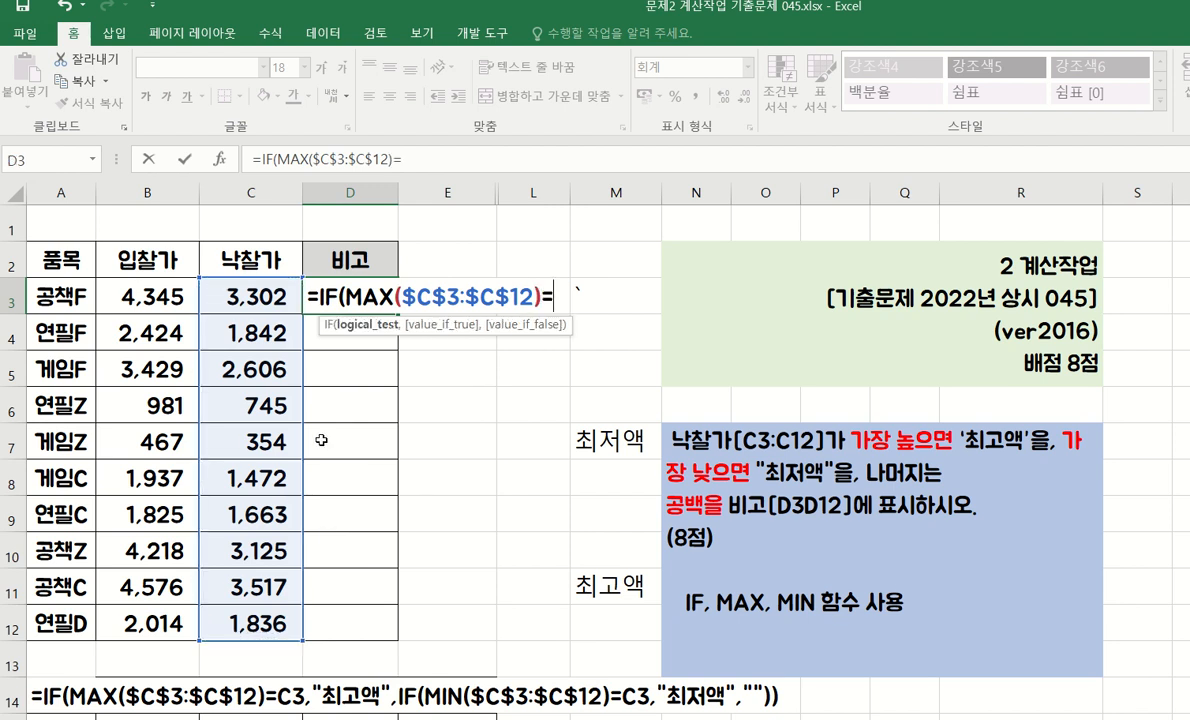
Complete the logical test in D3 with a relative reference to C3 and add the comma that opens the value if true
click(256, 296)
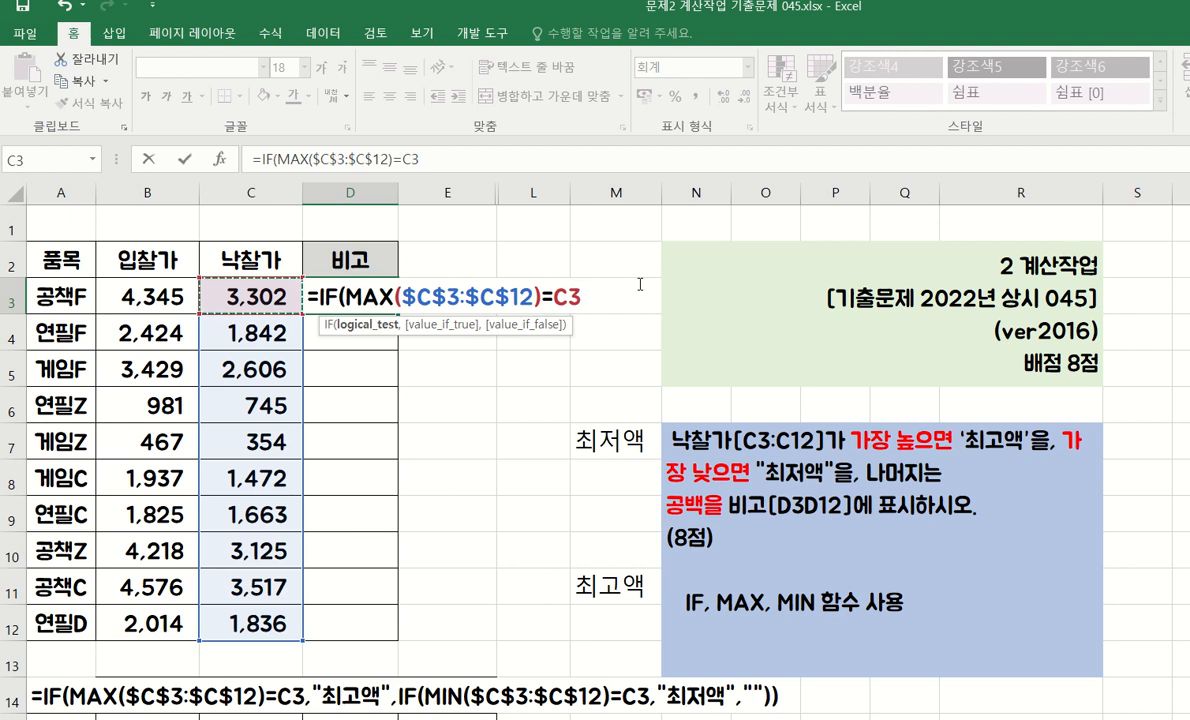
text(m)
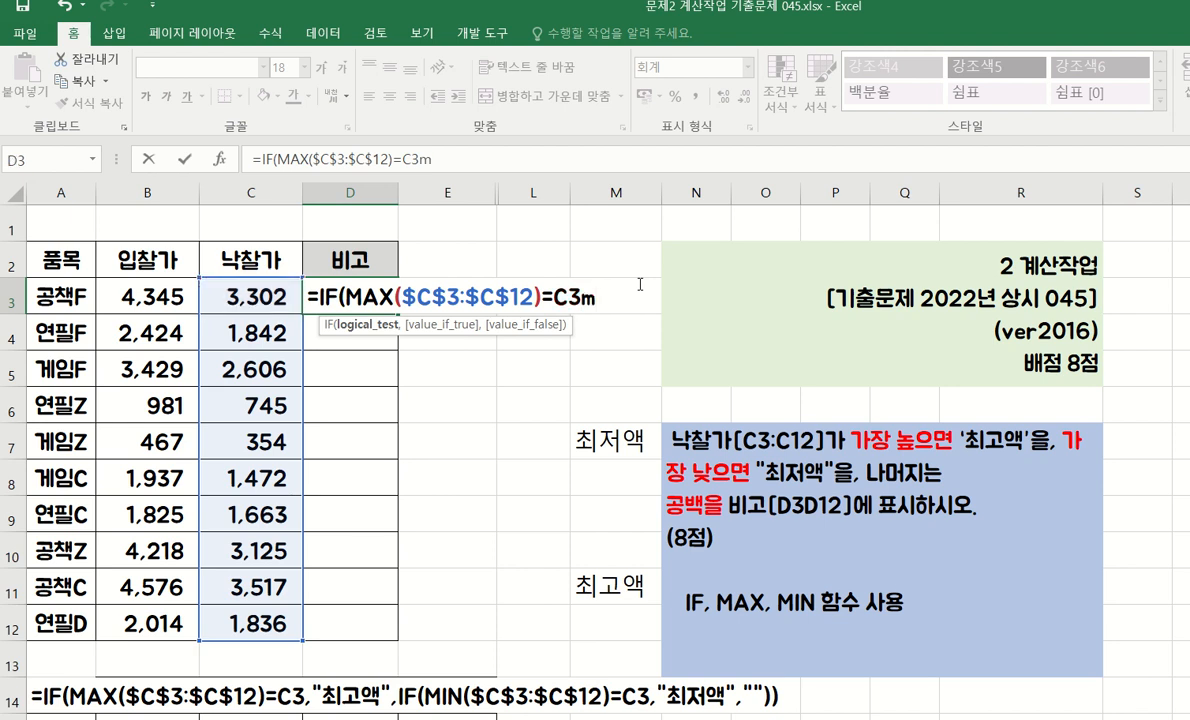
key(BackSpace)
key(BackSpace)
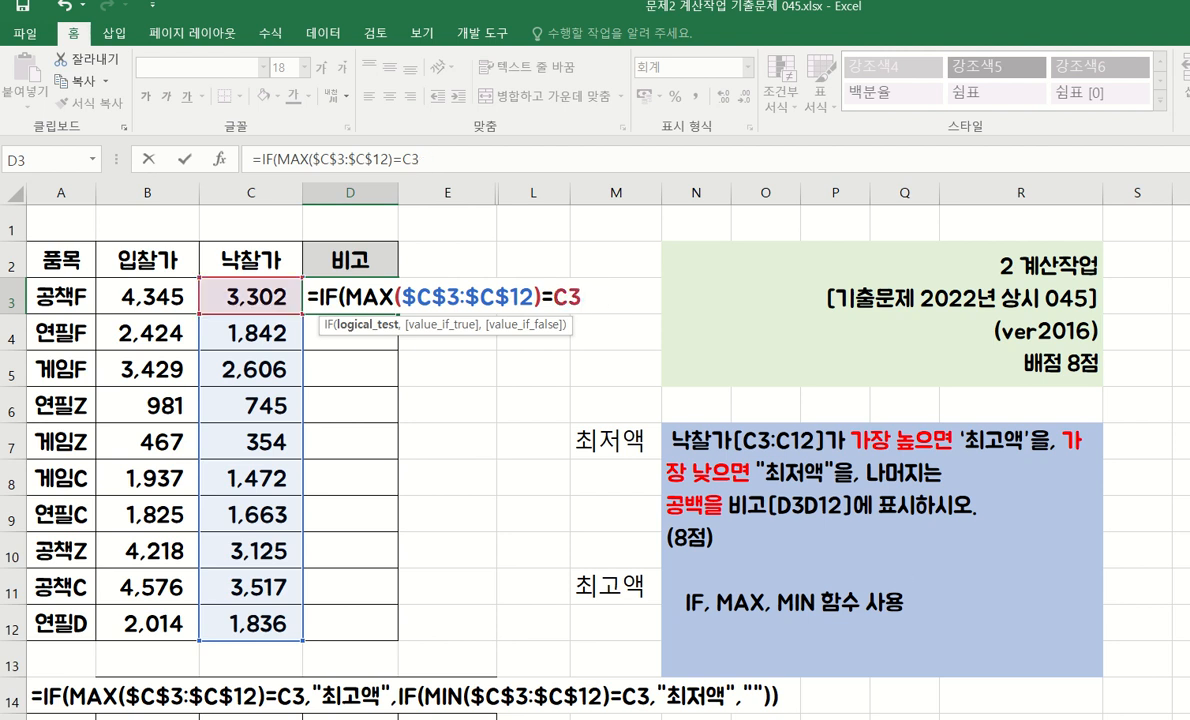
text(m)
key(BackSpace)
text(,)
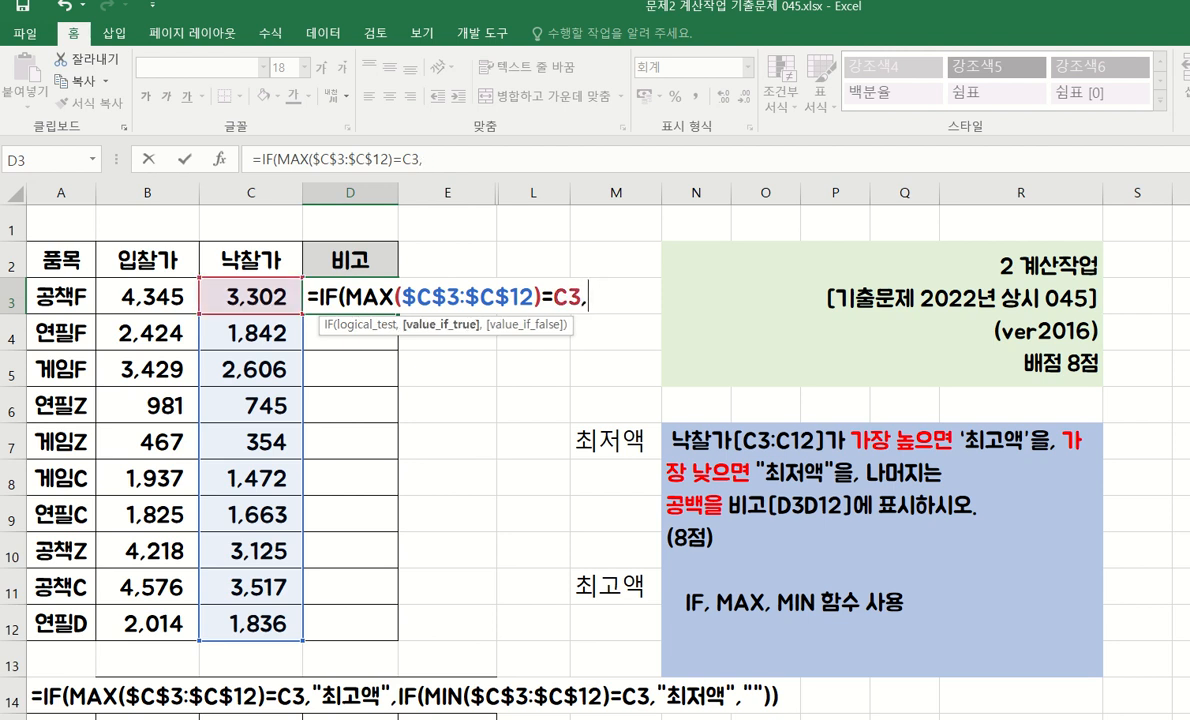
Enter "최고액" as the value if true in the D3 formula, with a comma that opens the value if false
text("최고액)
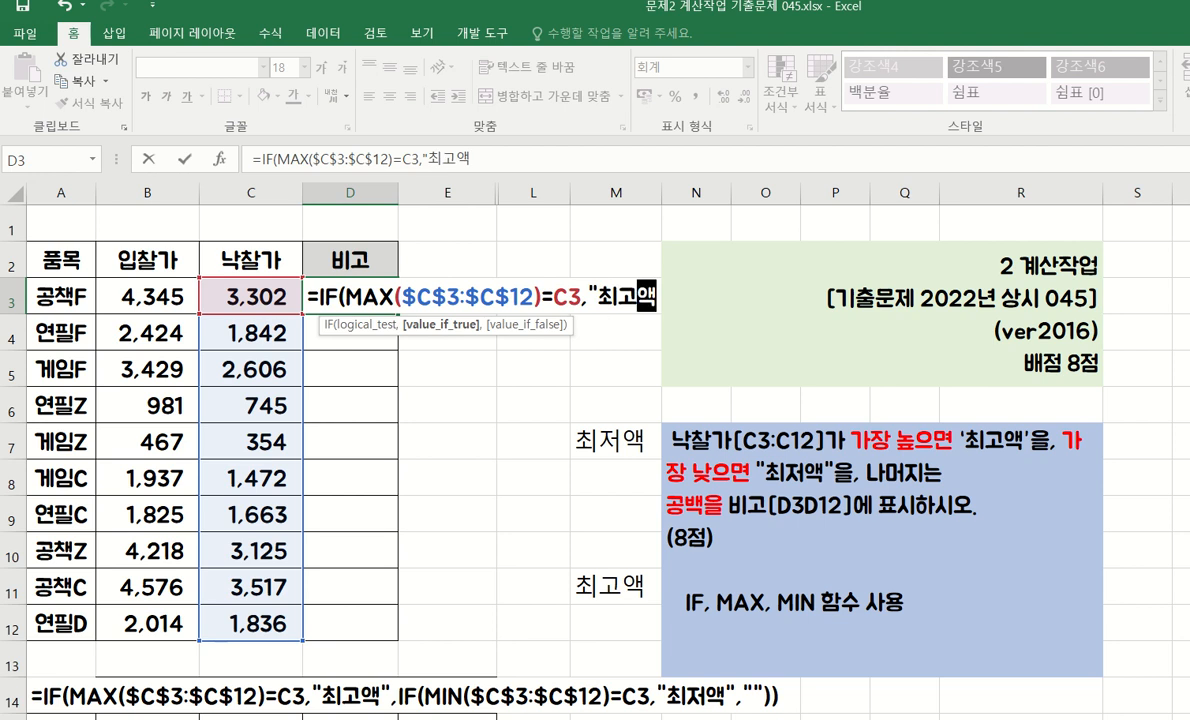
text(")
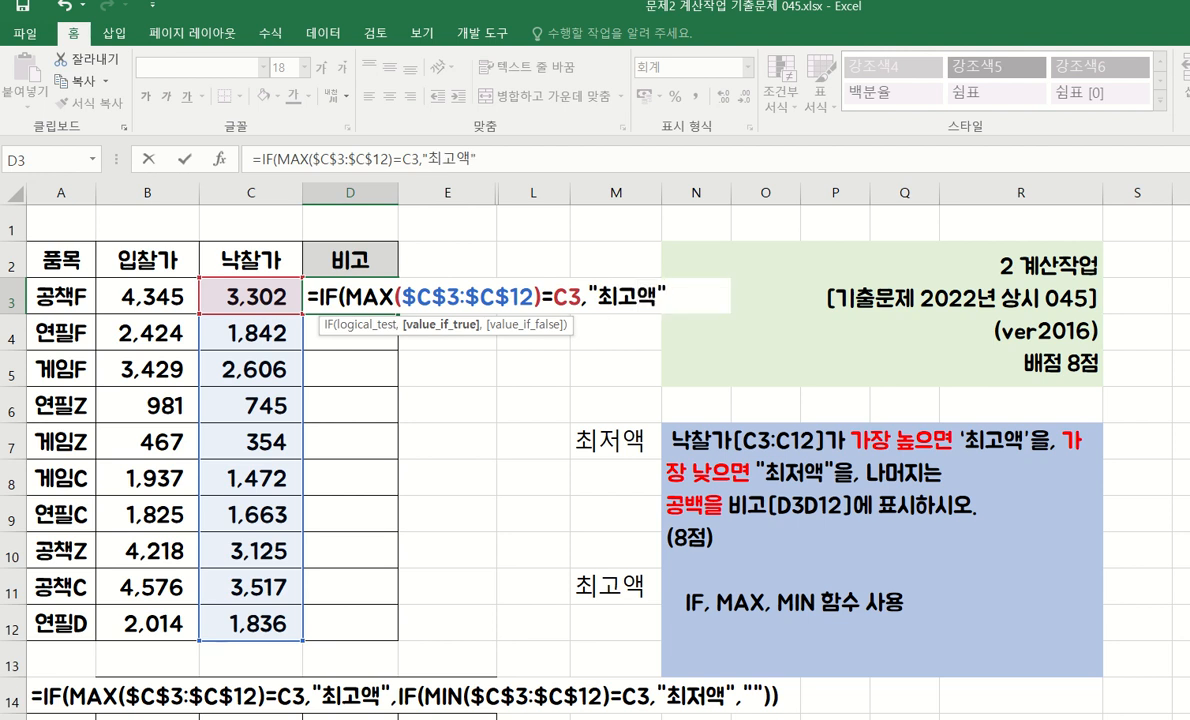
key(super+Tab)
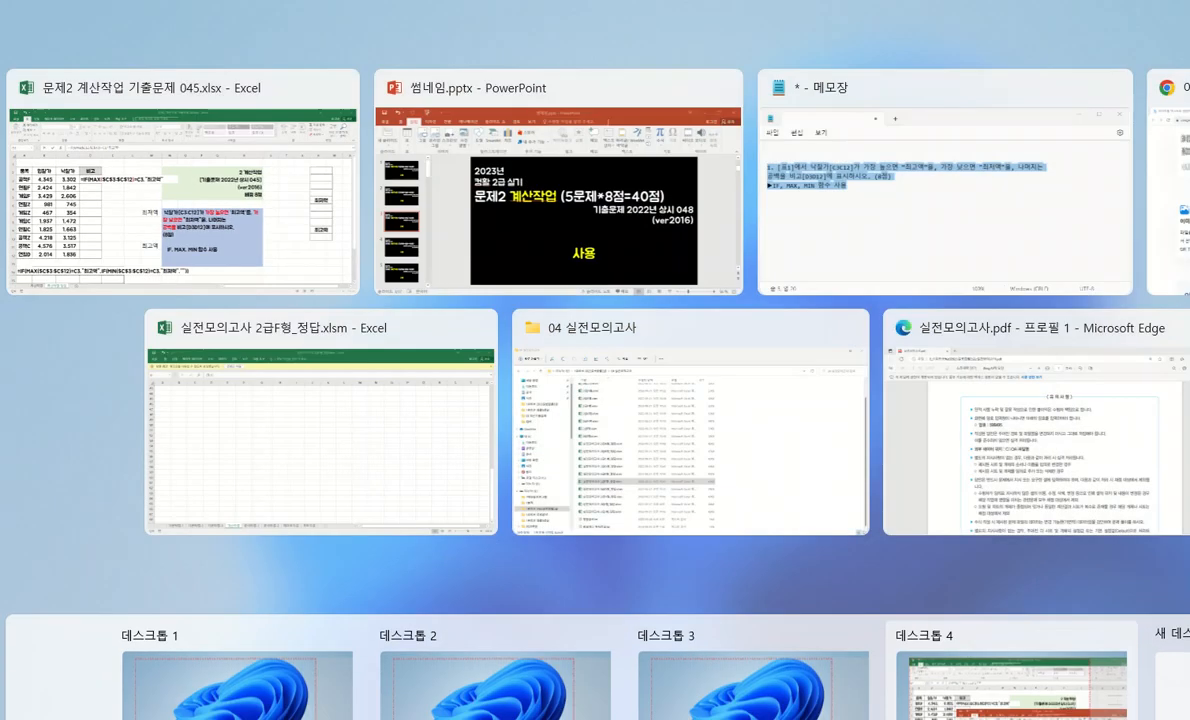
click(139, 180)
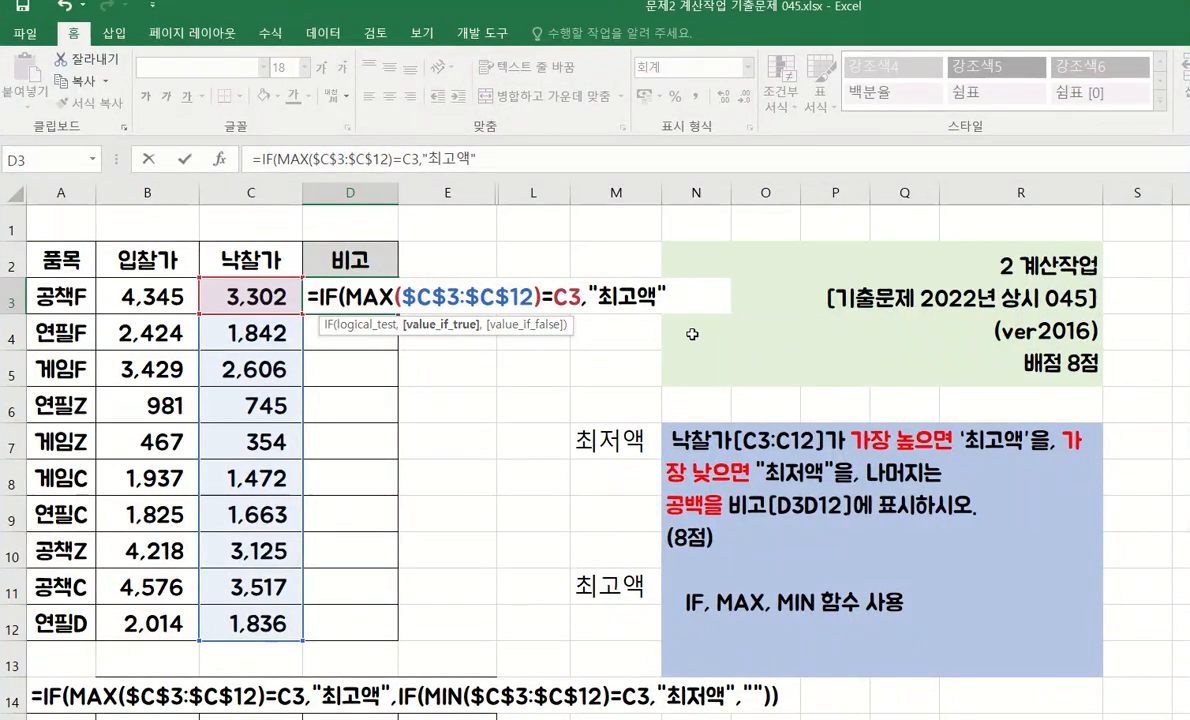
text(,)
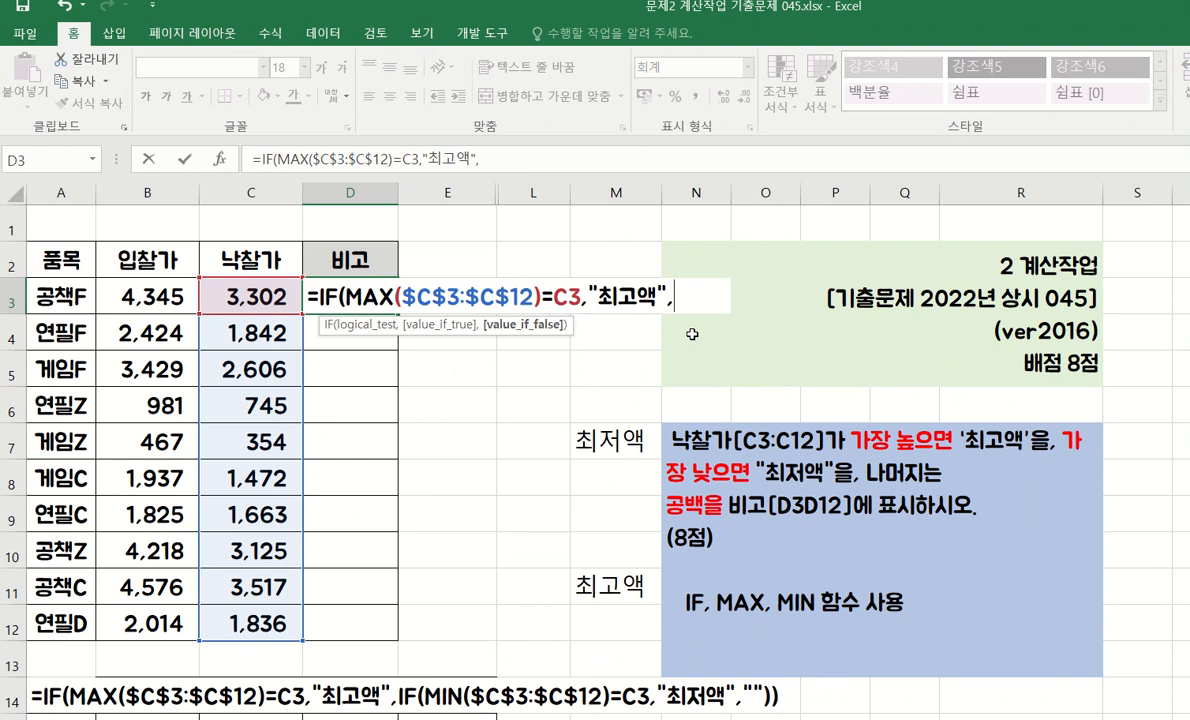
Nest a second IF function with its opening parenthesis as the value if false in the D3 formula
text(fi)
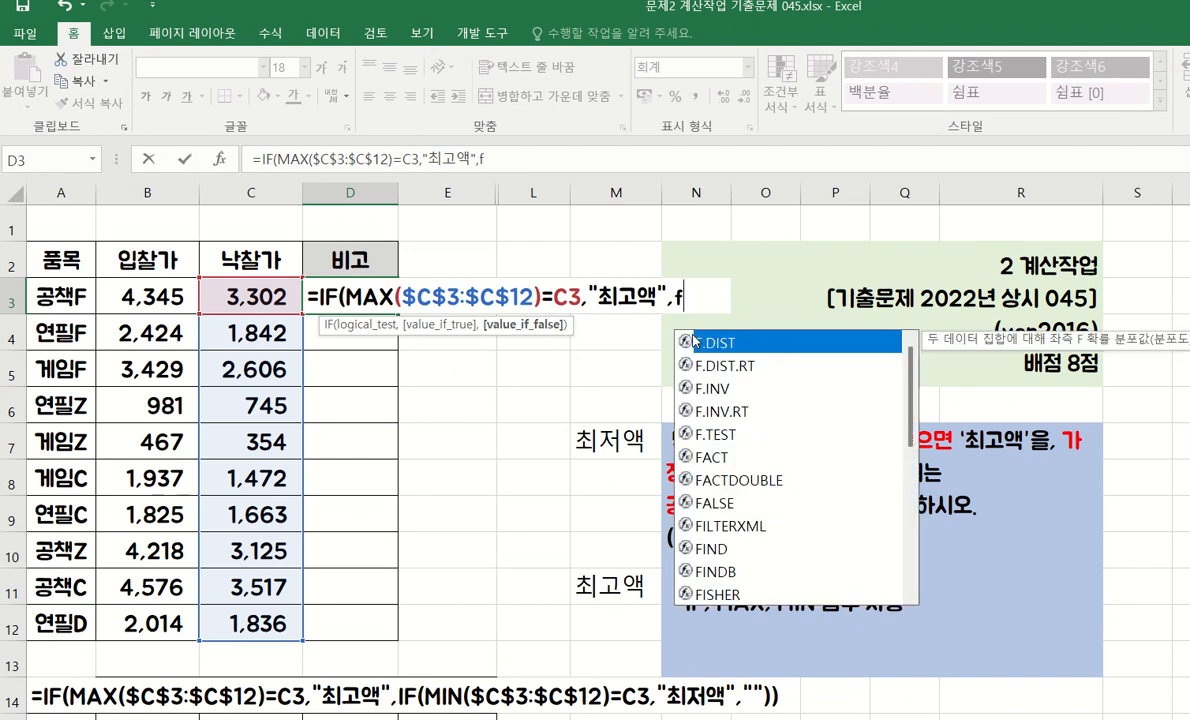
key(BackSpace)
key(BackSpace)
text(if)
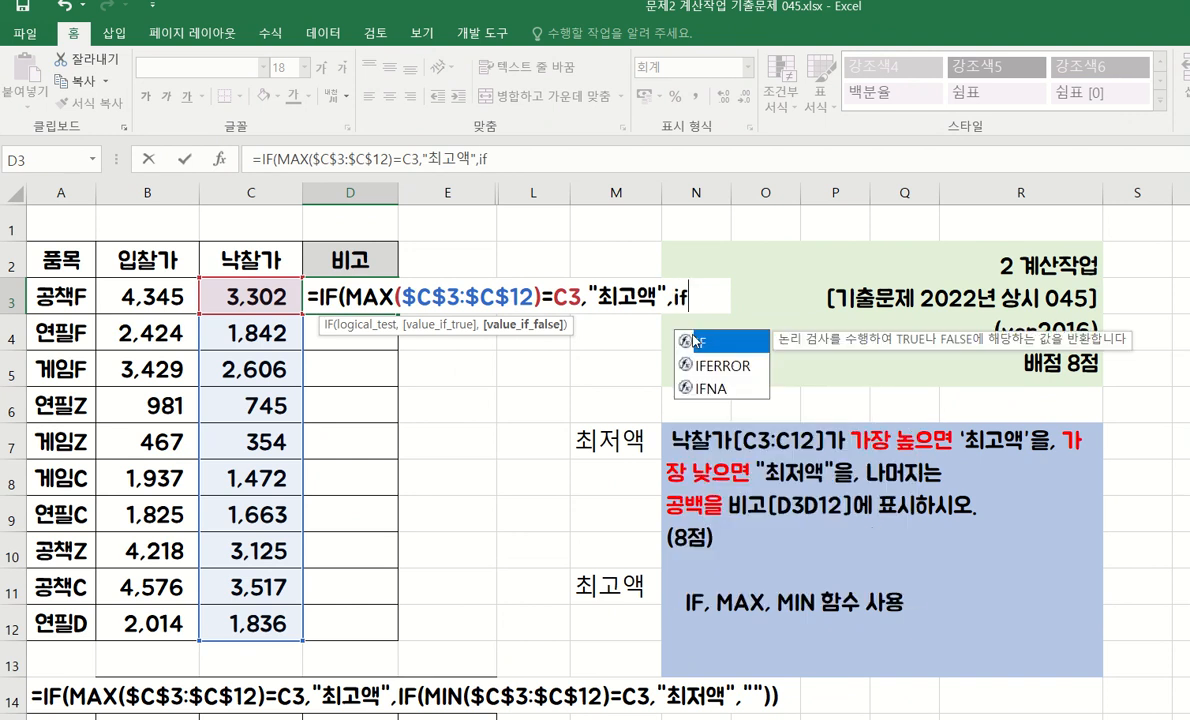
text(*)
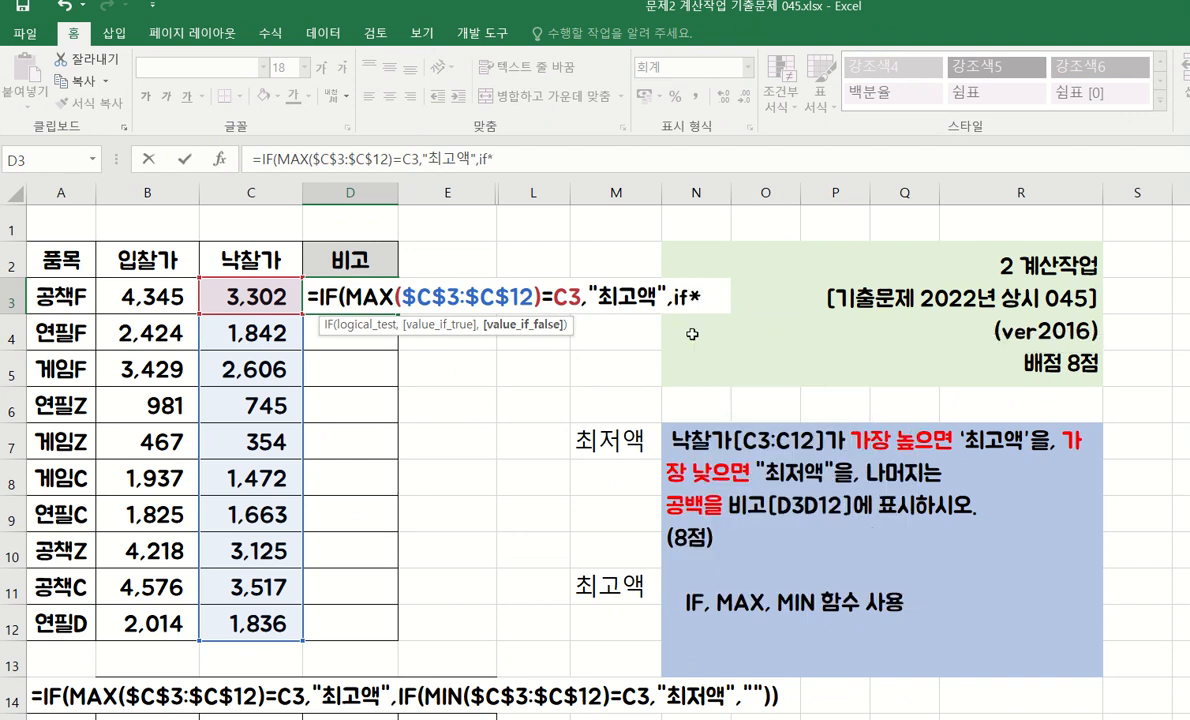
key(BackSpace)
text(()
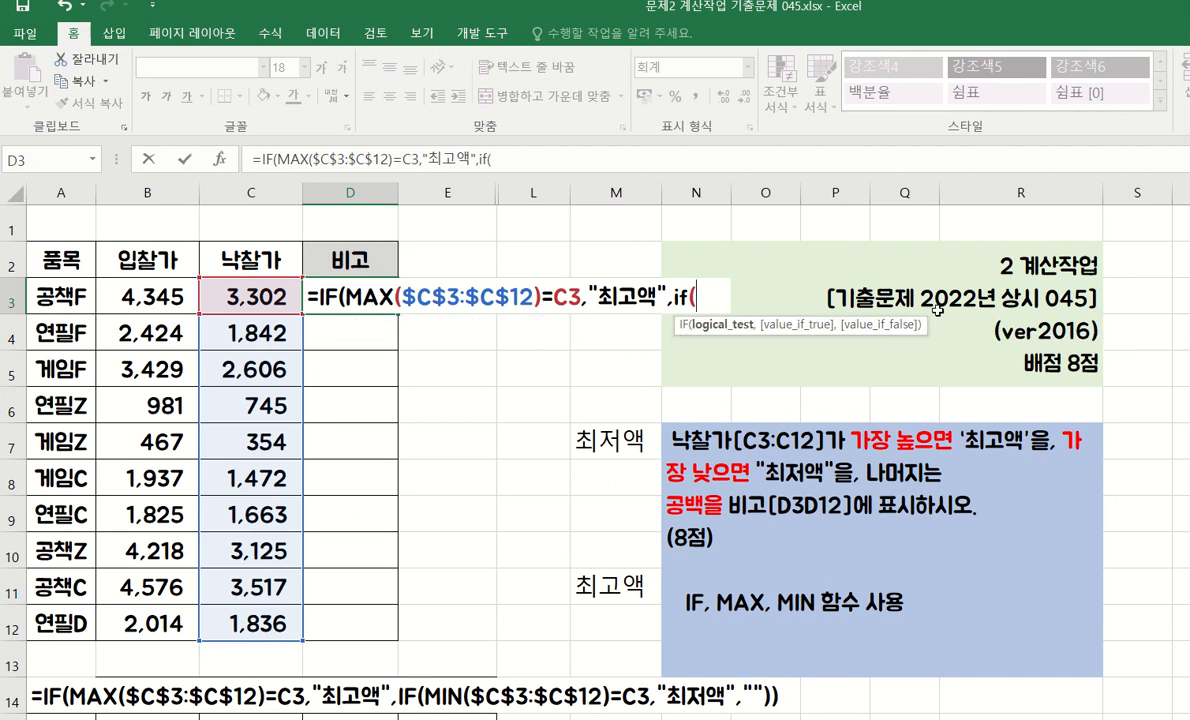
Set the nested IF's logical test to MIN of the absolute range $C$3:$C$12 equal to relative C3, followed by a comma
text(min)
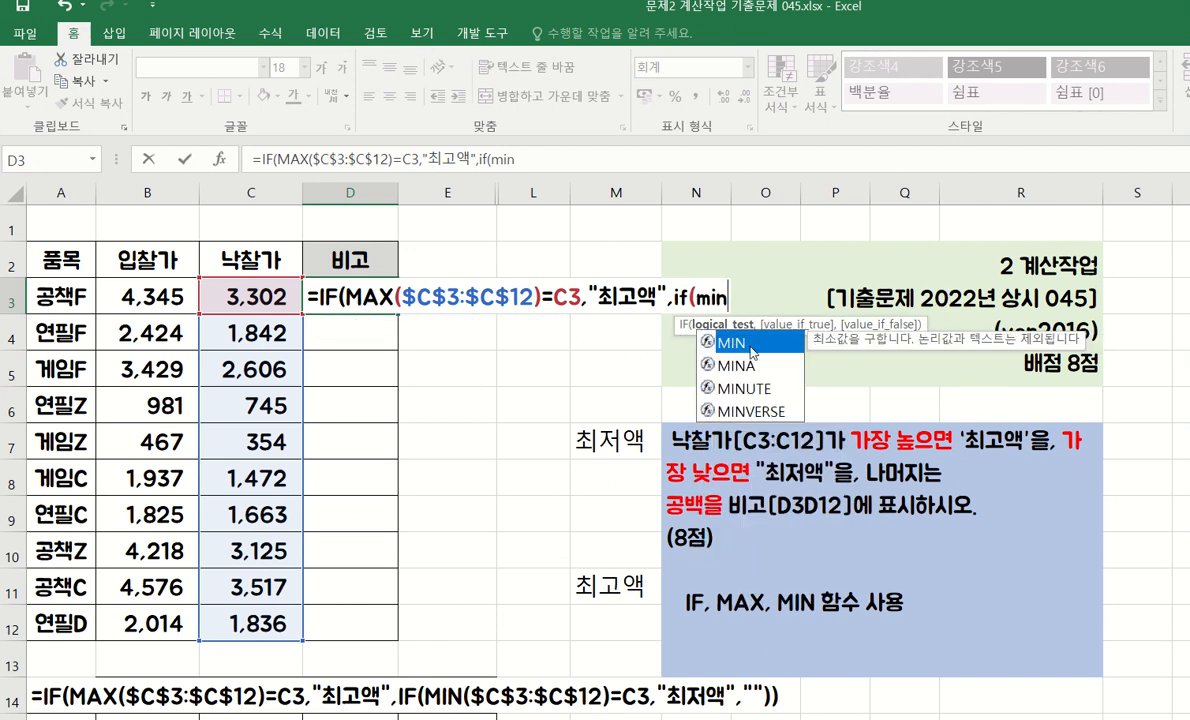
double_click(752, 352)
drag(250, 296, 250, 622)
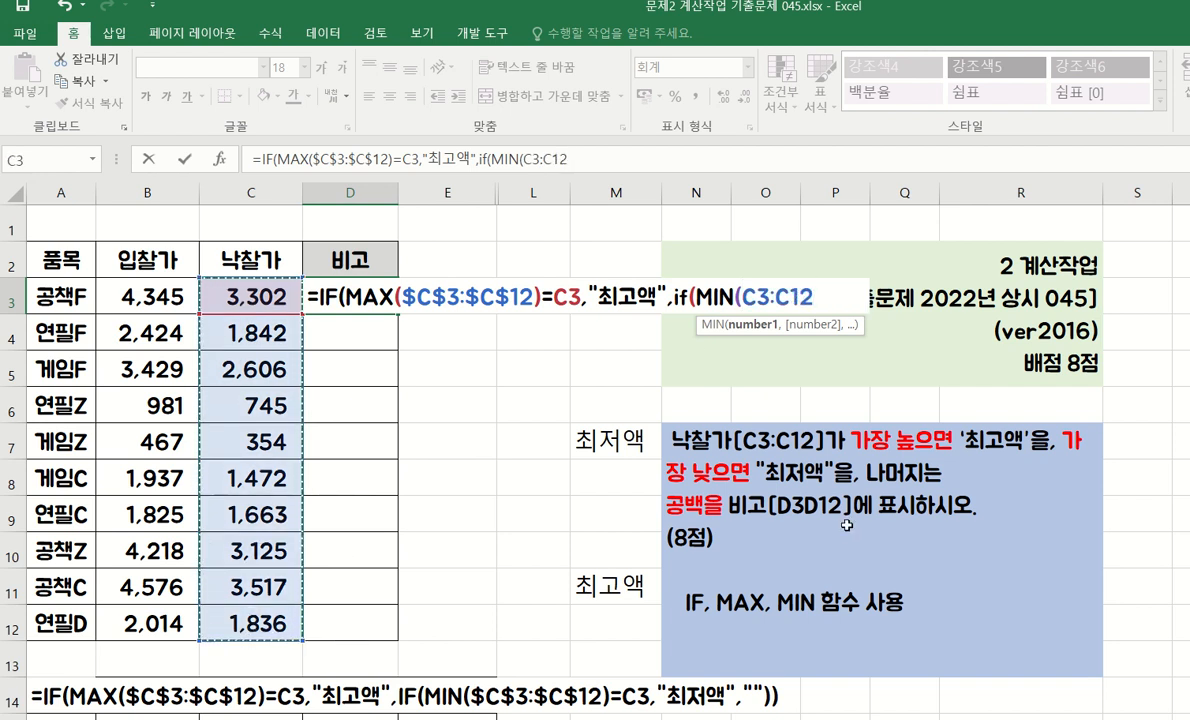
key(F4)
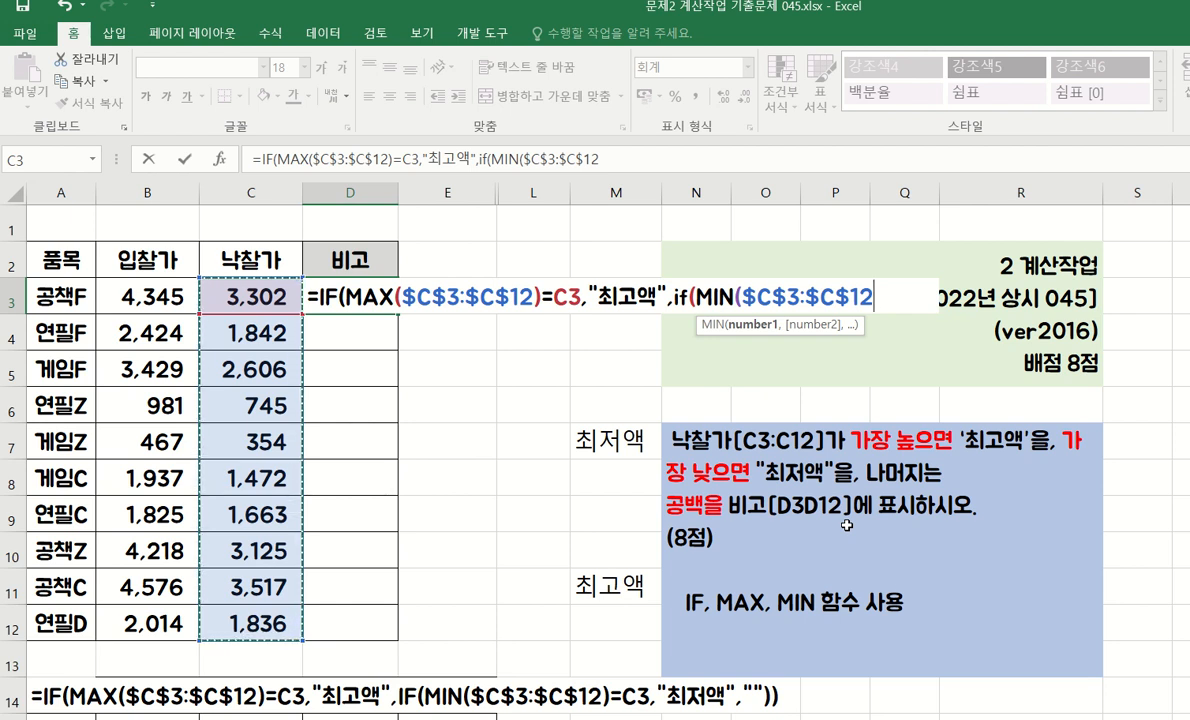
text())
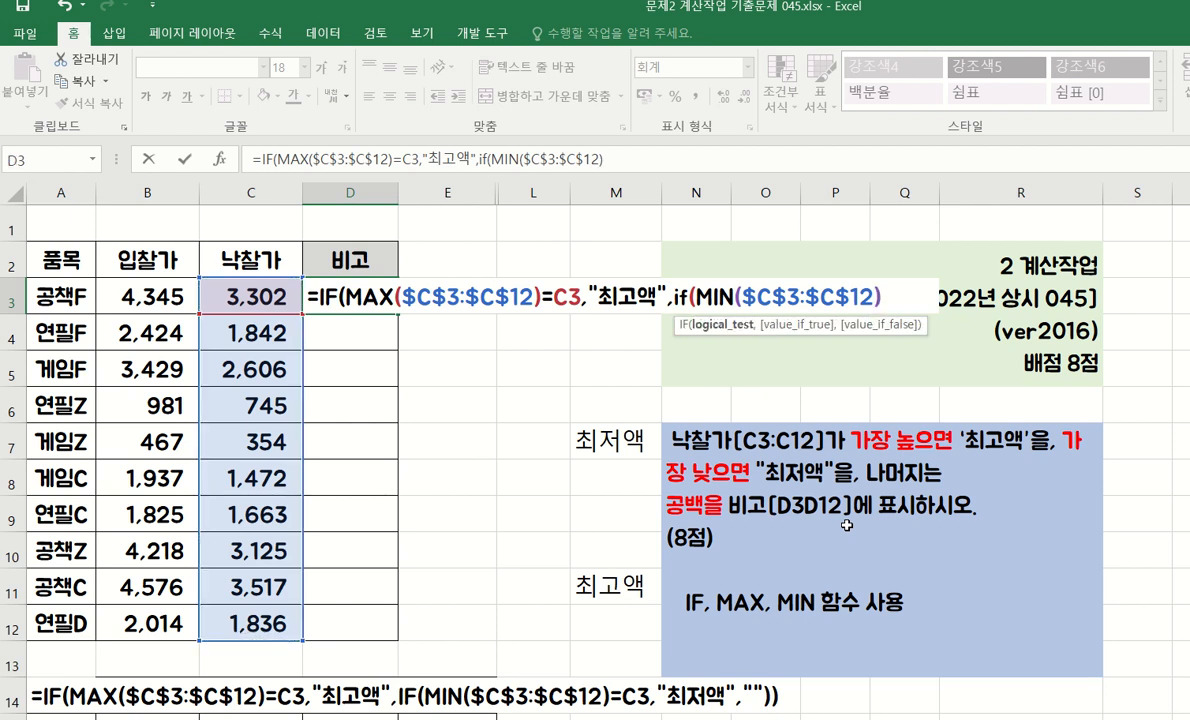
text(=)
click(246, 292)
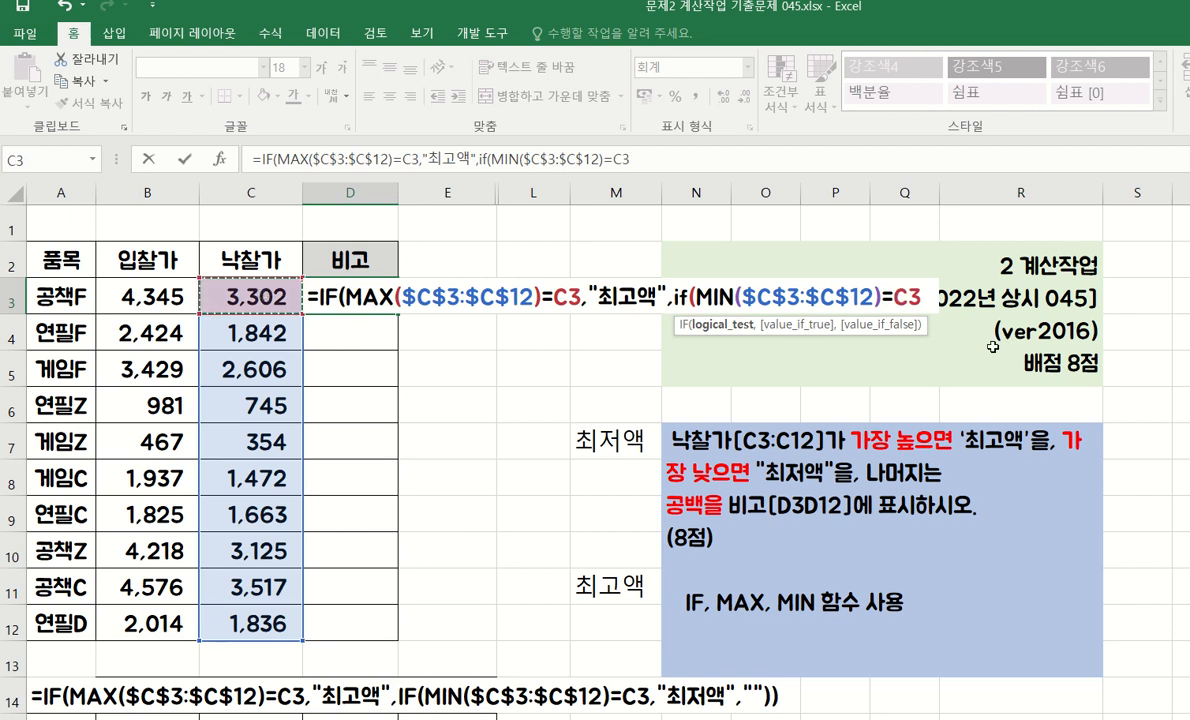
text(,)
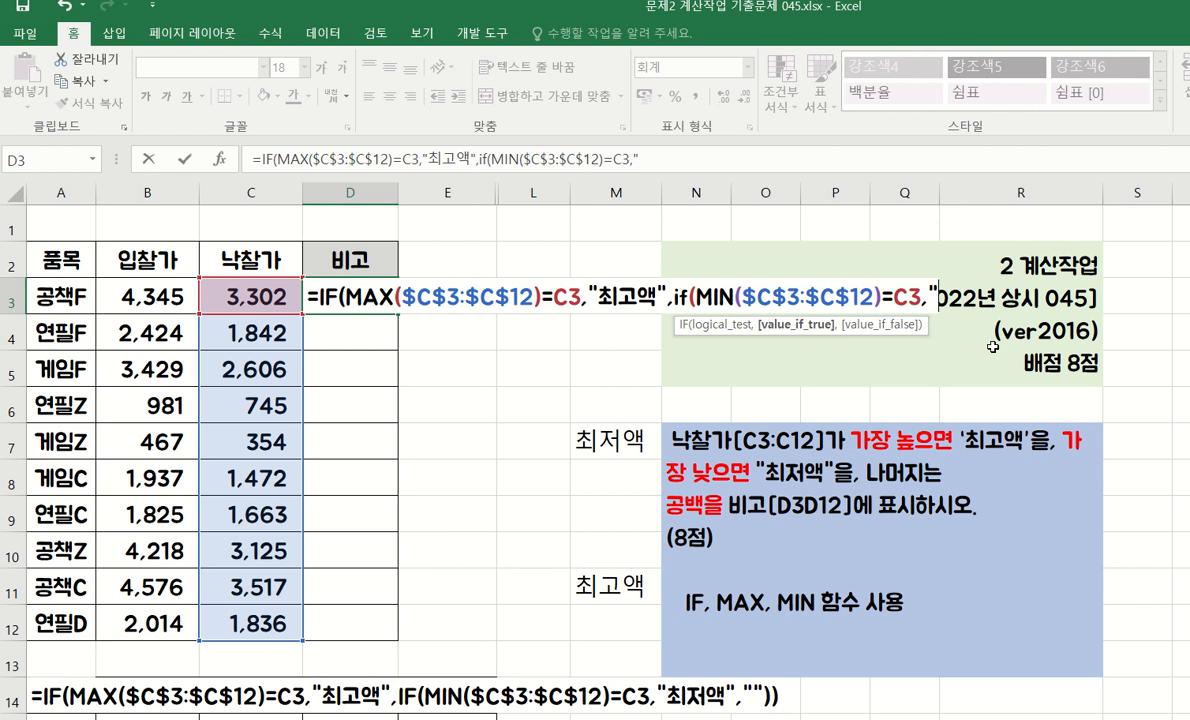
Enter "최저액" as the nested IF's value if true, followed by a comma
text("ch)
key(BackSpace)
key(BackSpace)
key(BackSpace)
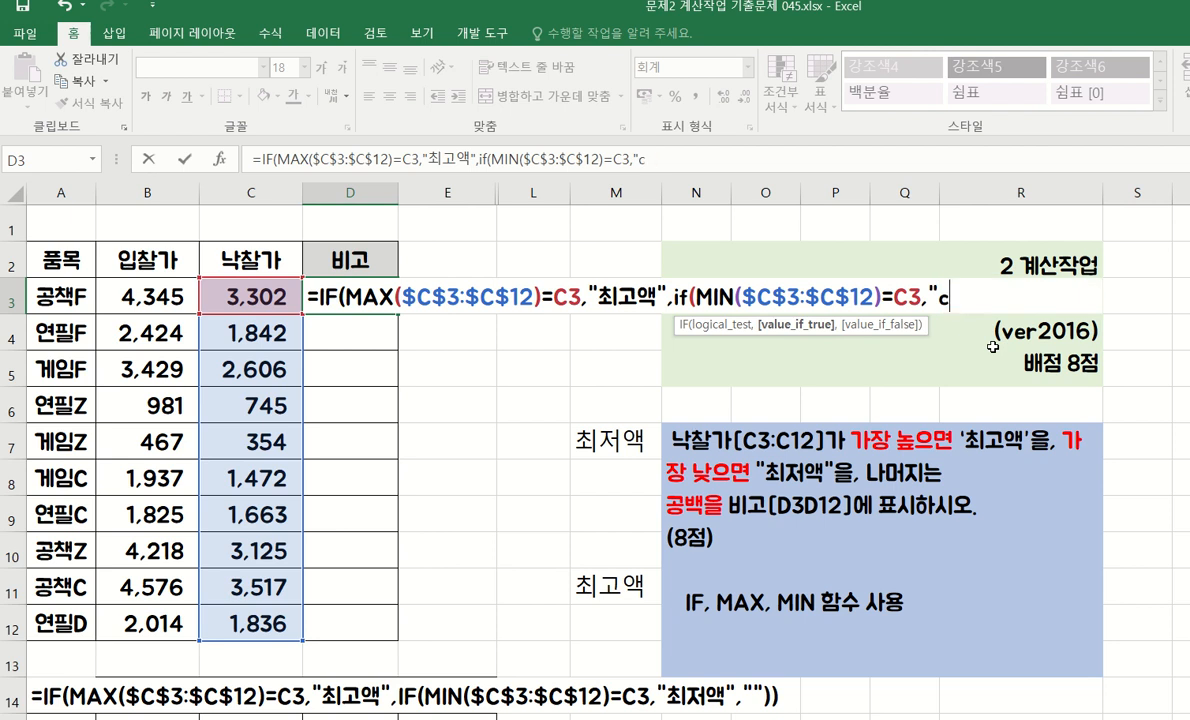
text(최저애ㄱ")
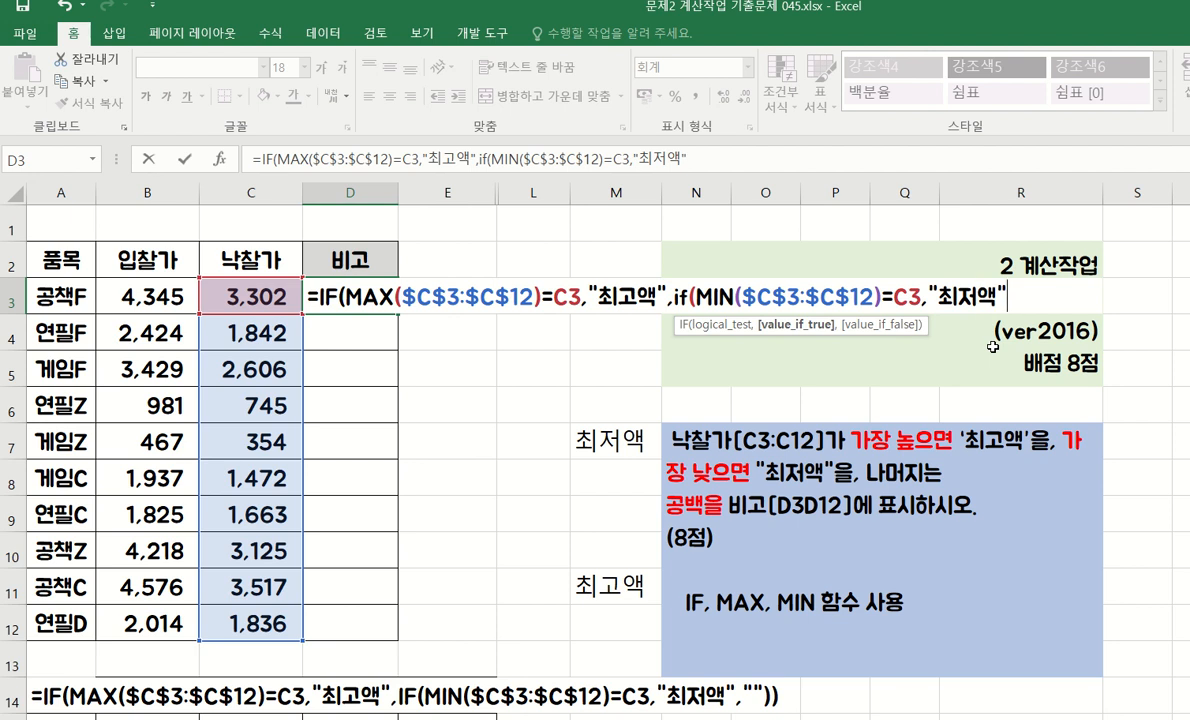
text(,)
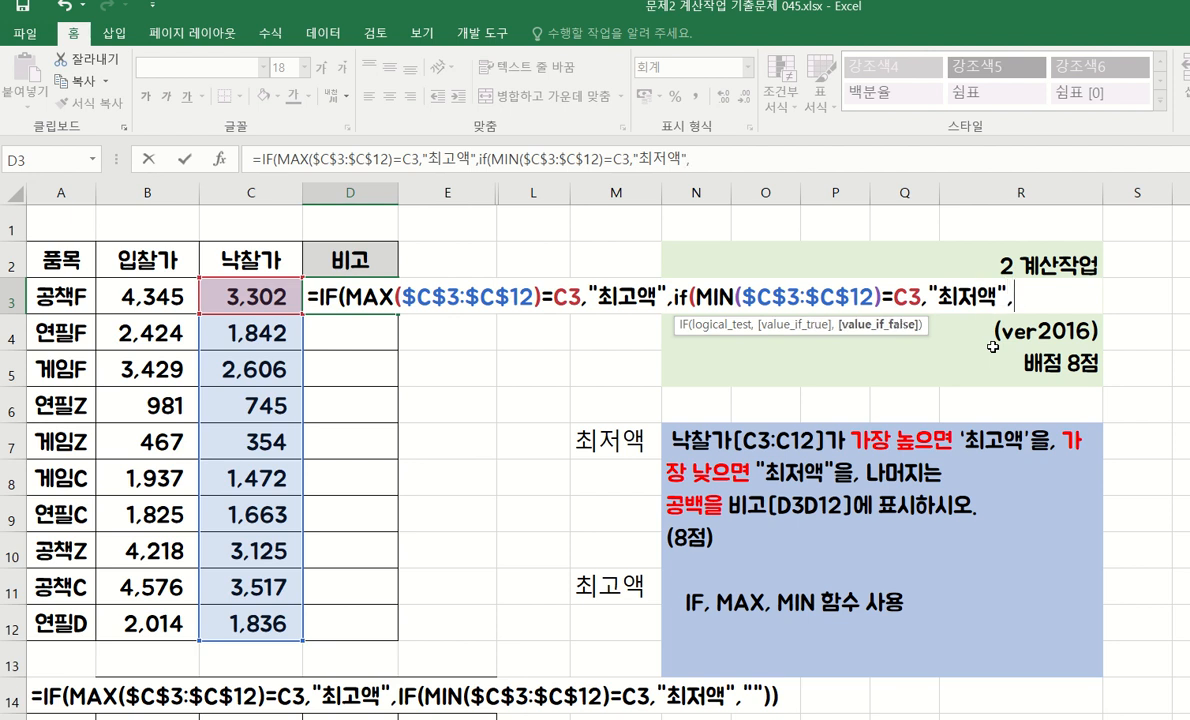
Complete the D3 formula with an empty string "" and two closing parentheses, and fill it down through D12
text("")))
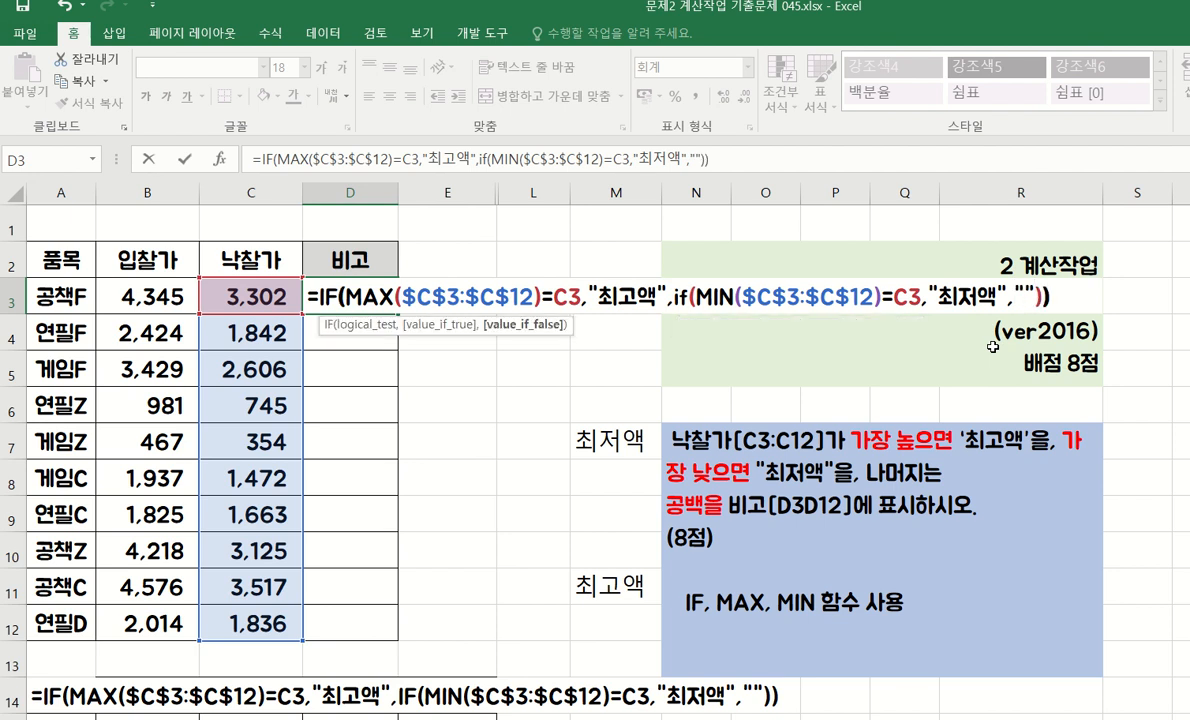
key(Return)
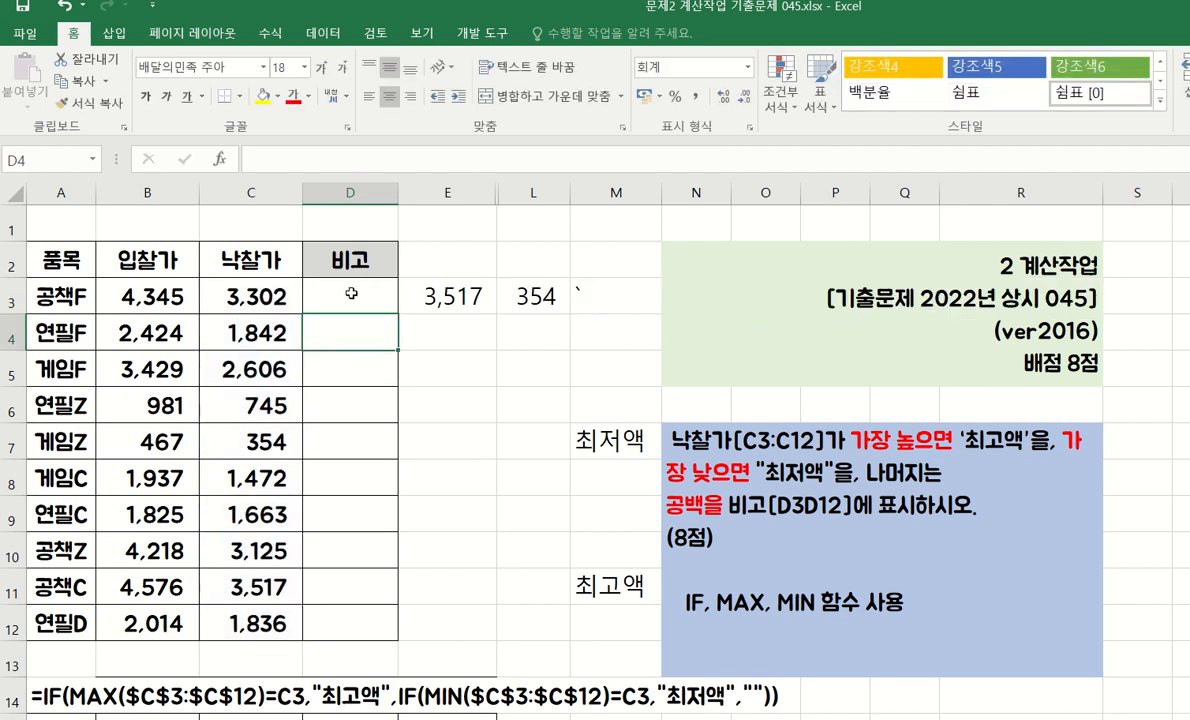
click(362, 303)
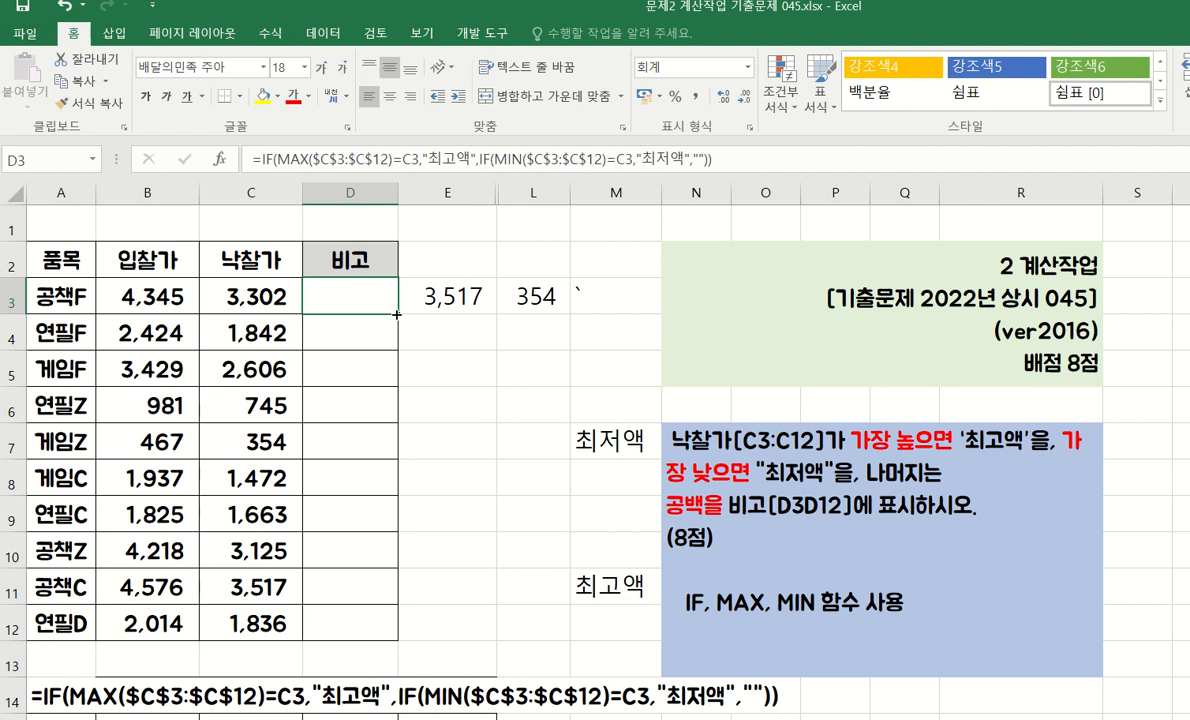
drag(398, 314, 405, 640)
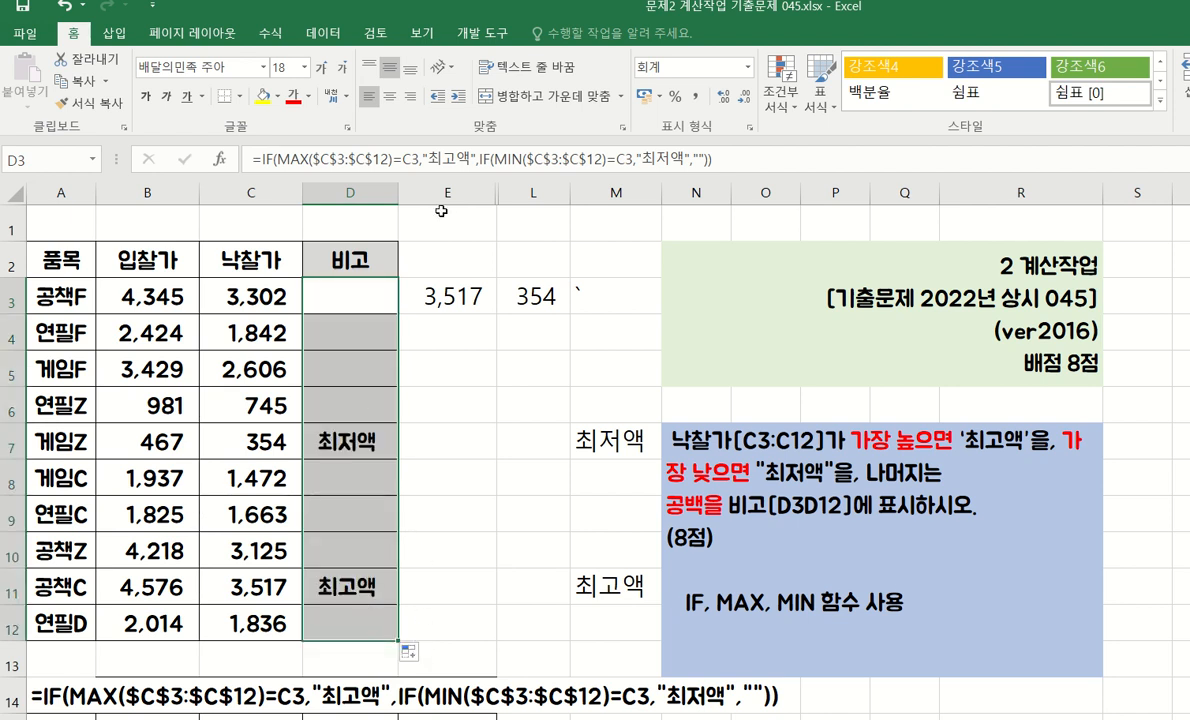
Clear the helper contents in E3:M11 and the formula text in A14
drag(430, 295, 634, 592)
key(Delete)
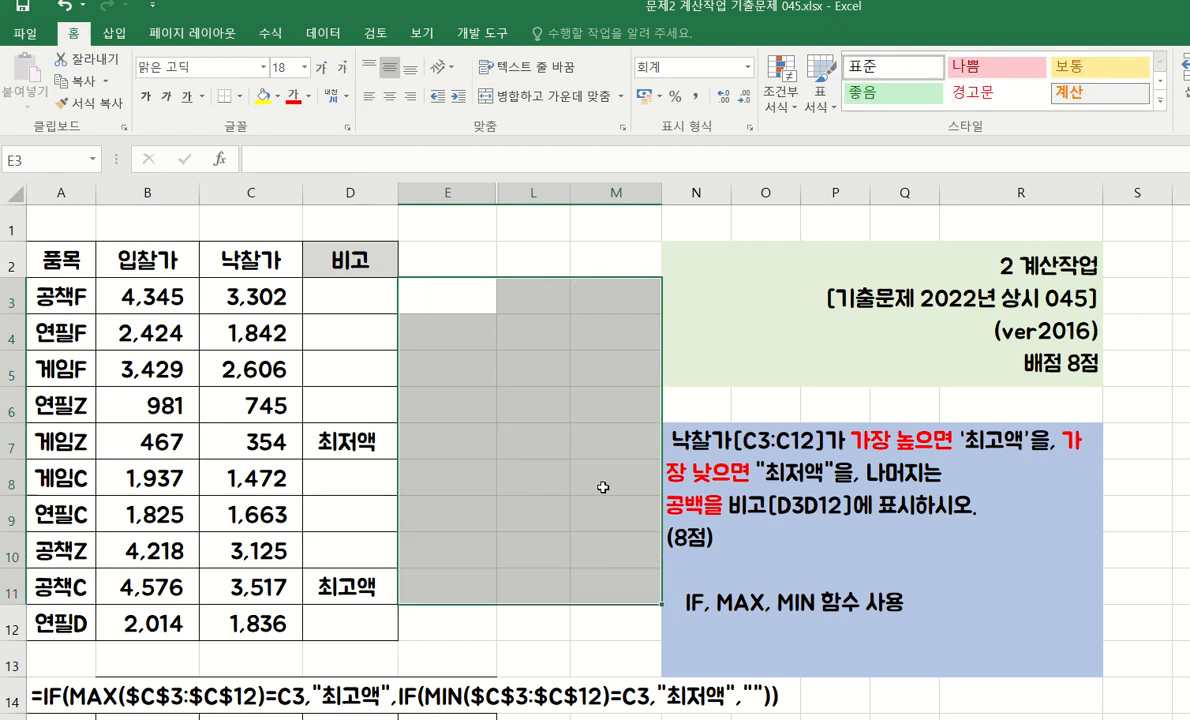
click(489, 619)
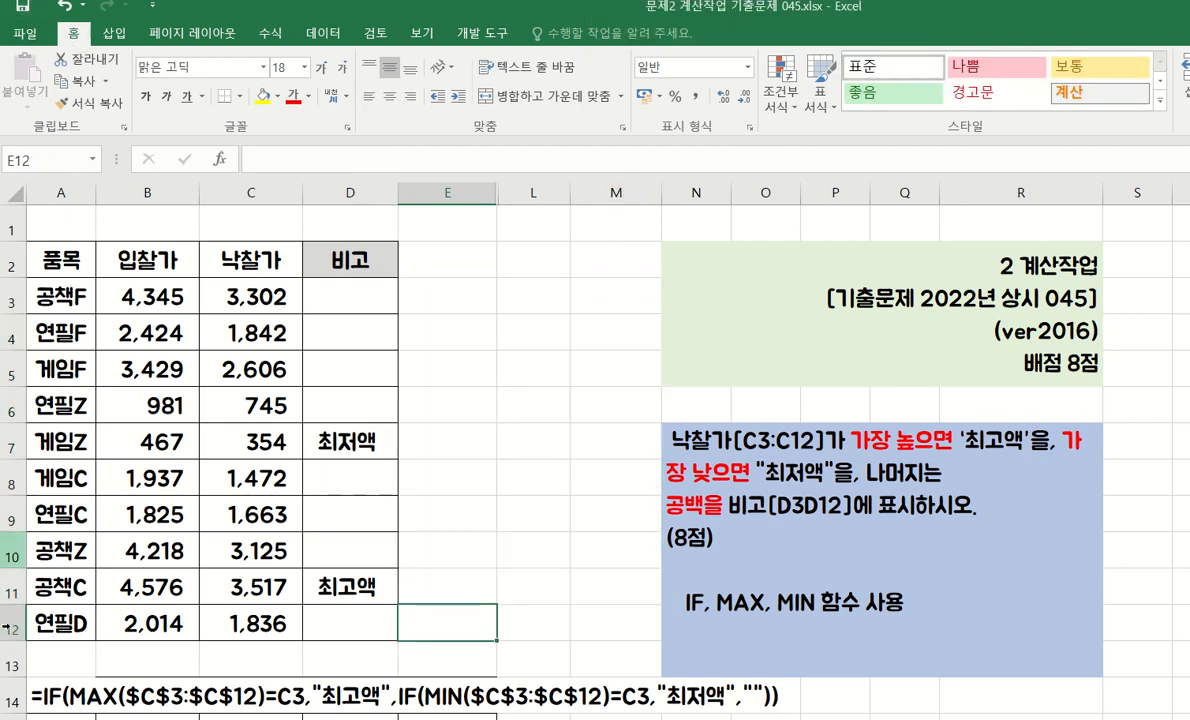
click(42, 697)
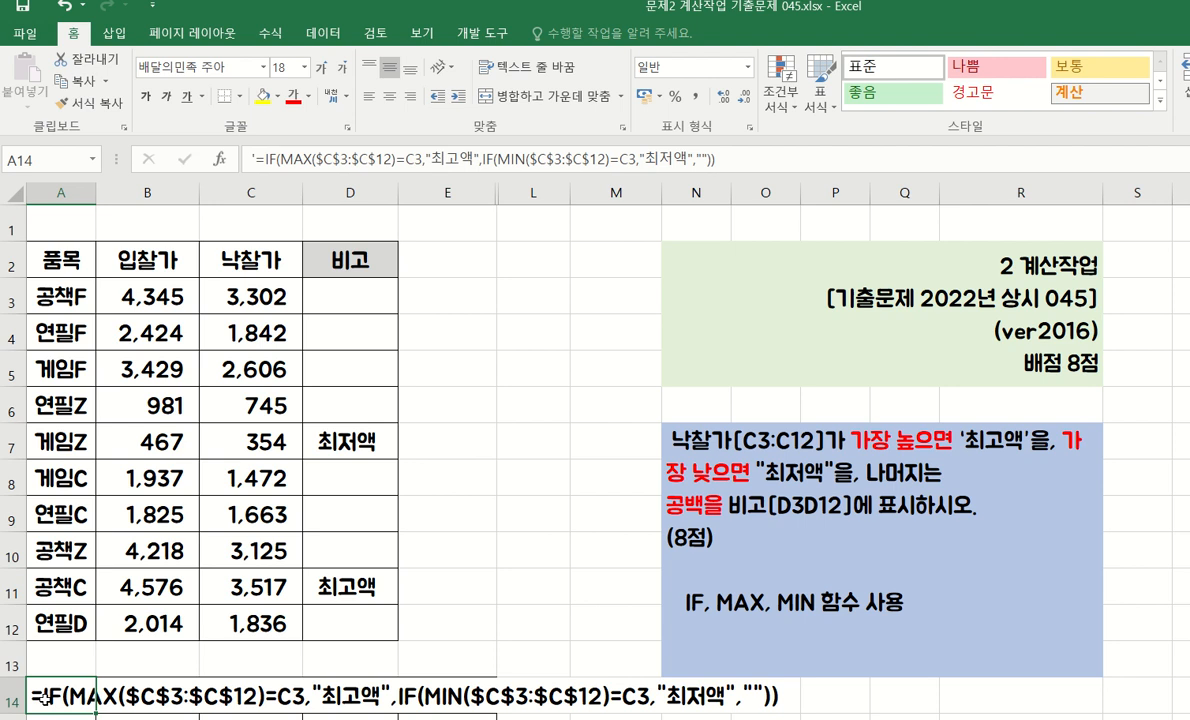
key(Delete)
click(440, 318)
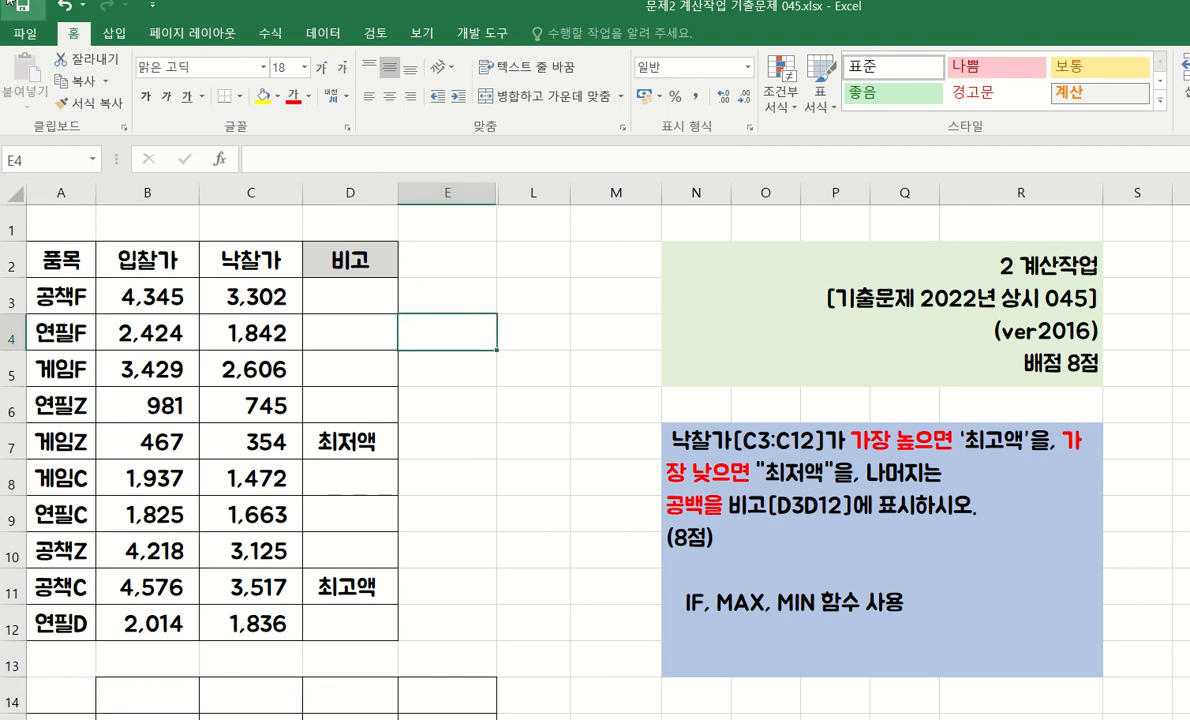